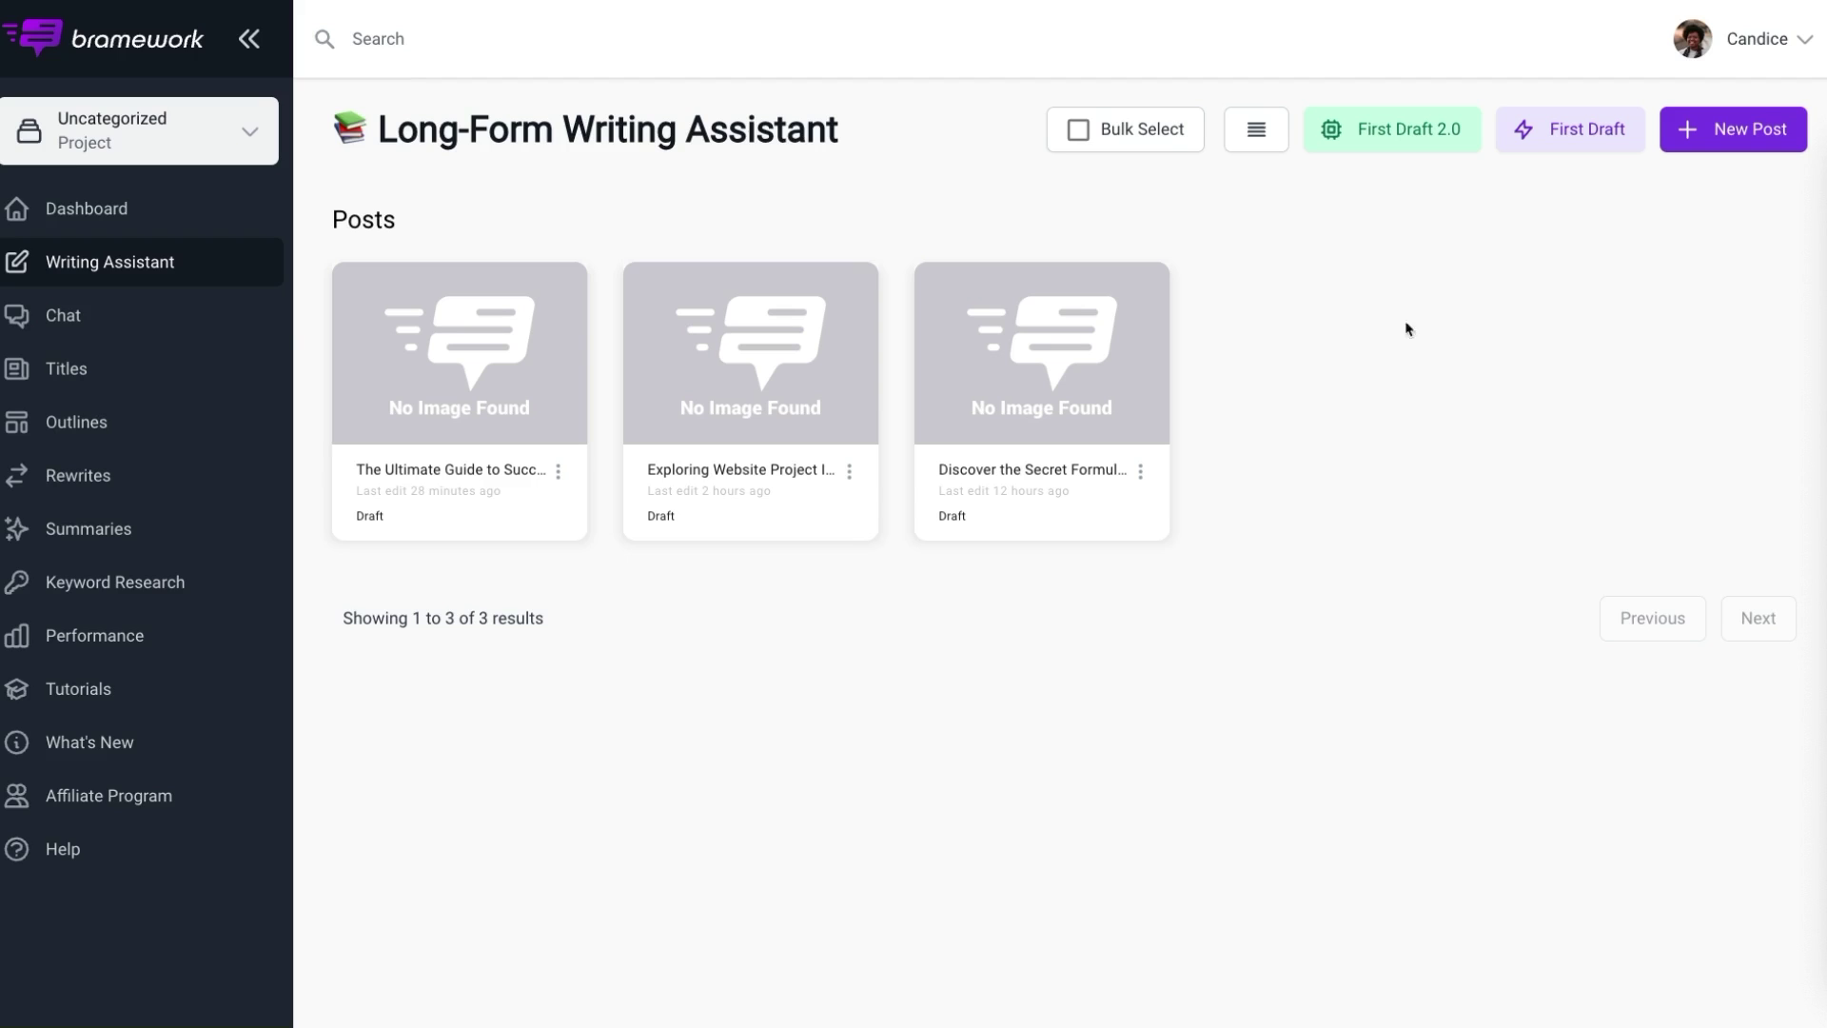
- In My Account's Addons, list the First Draft 2.0 credit packs, from 1 credit ($29) to 10 credits ($290)
click(1805, 47)
click(1806, 51)
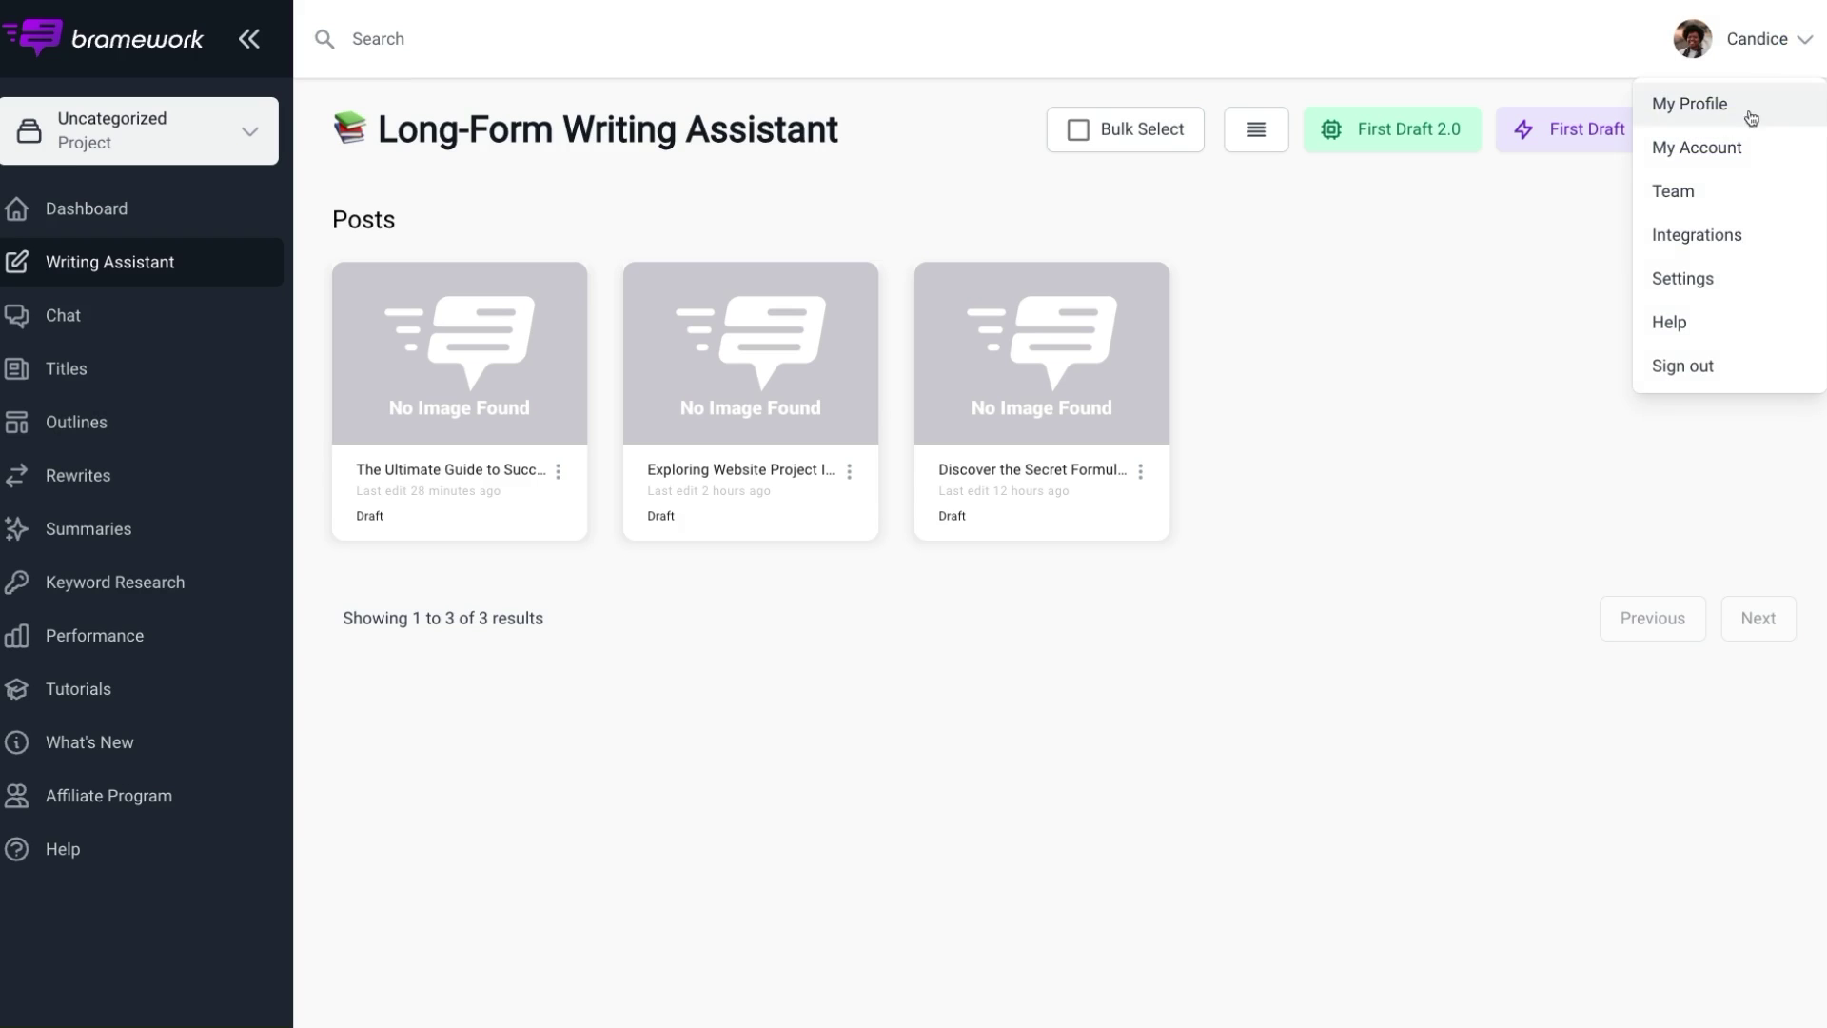
click(1732, 152)
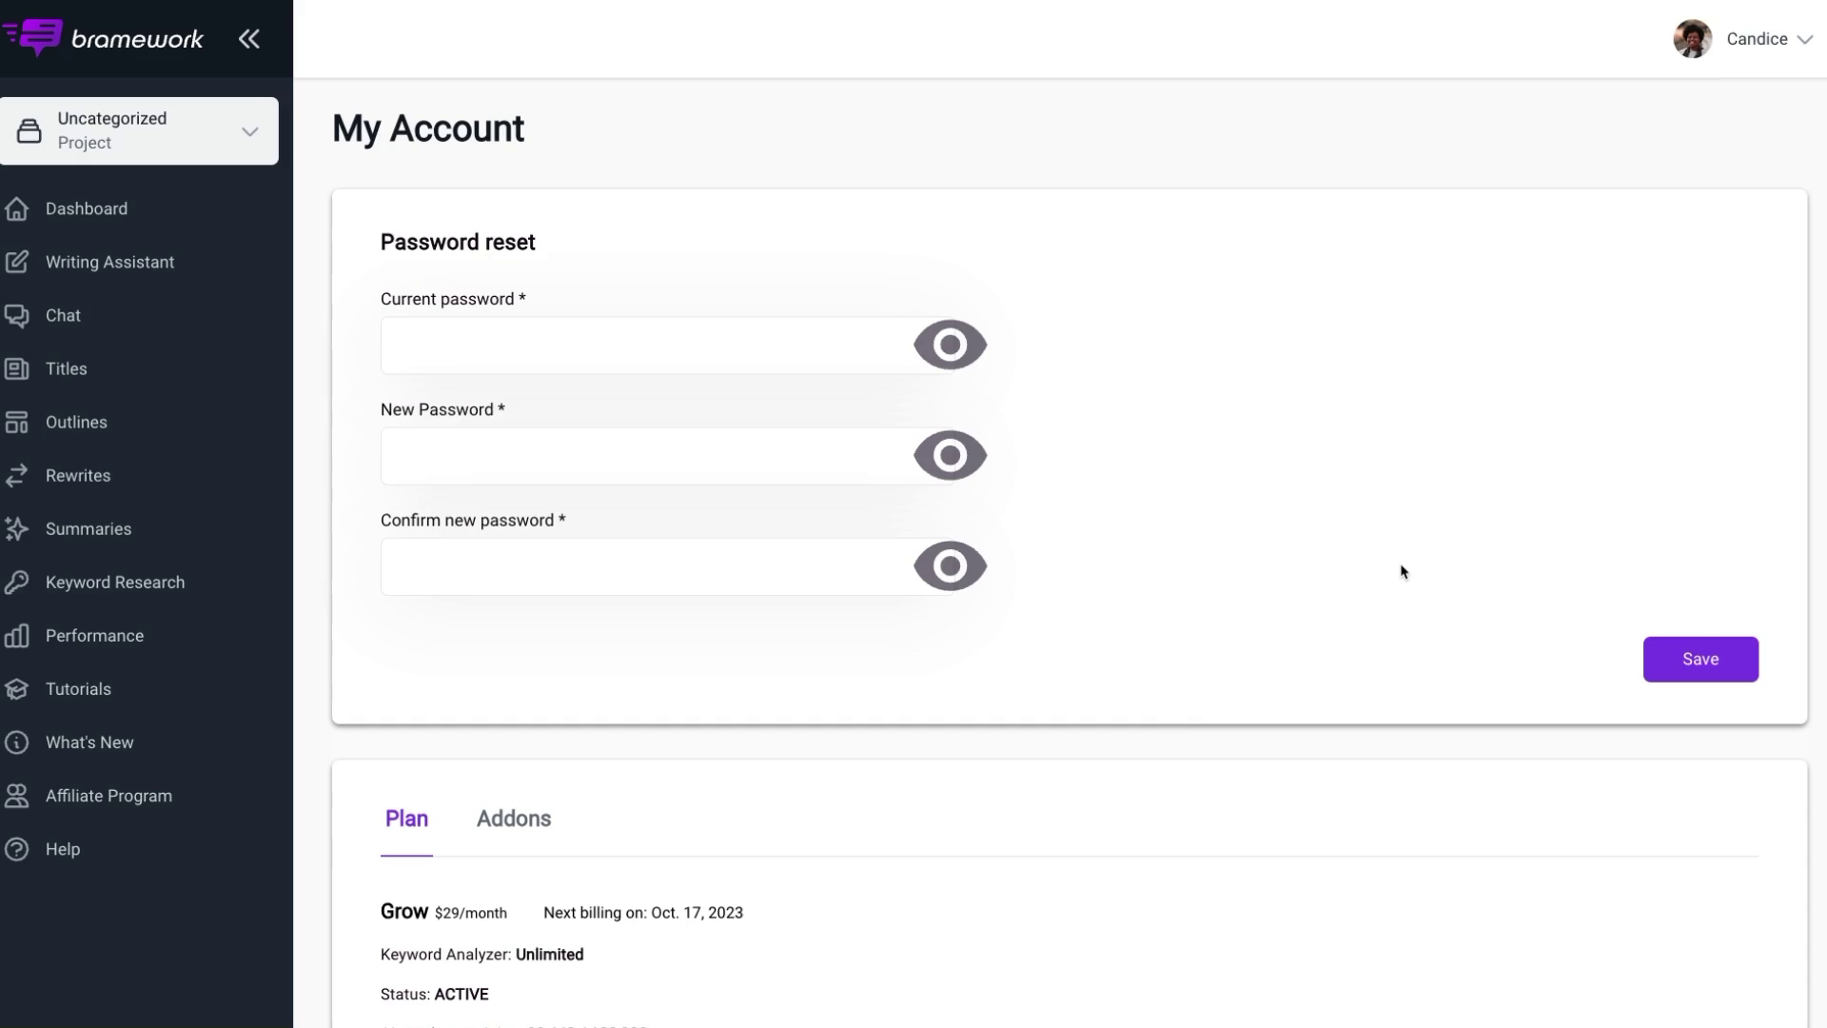
click(511, 835)
scroll(858, 792, down, 2)
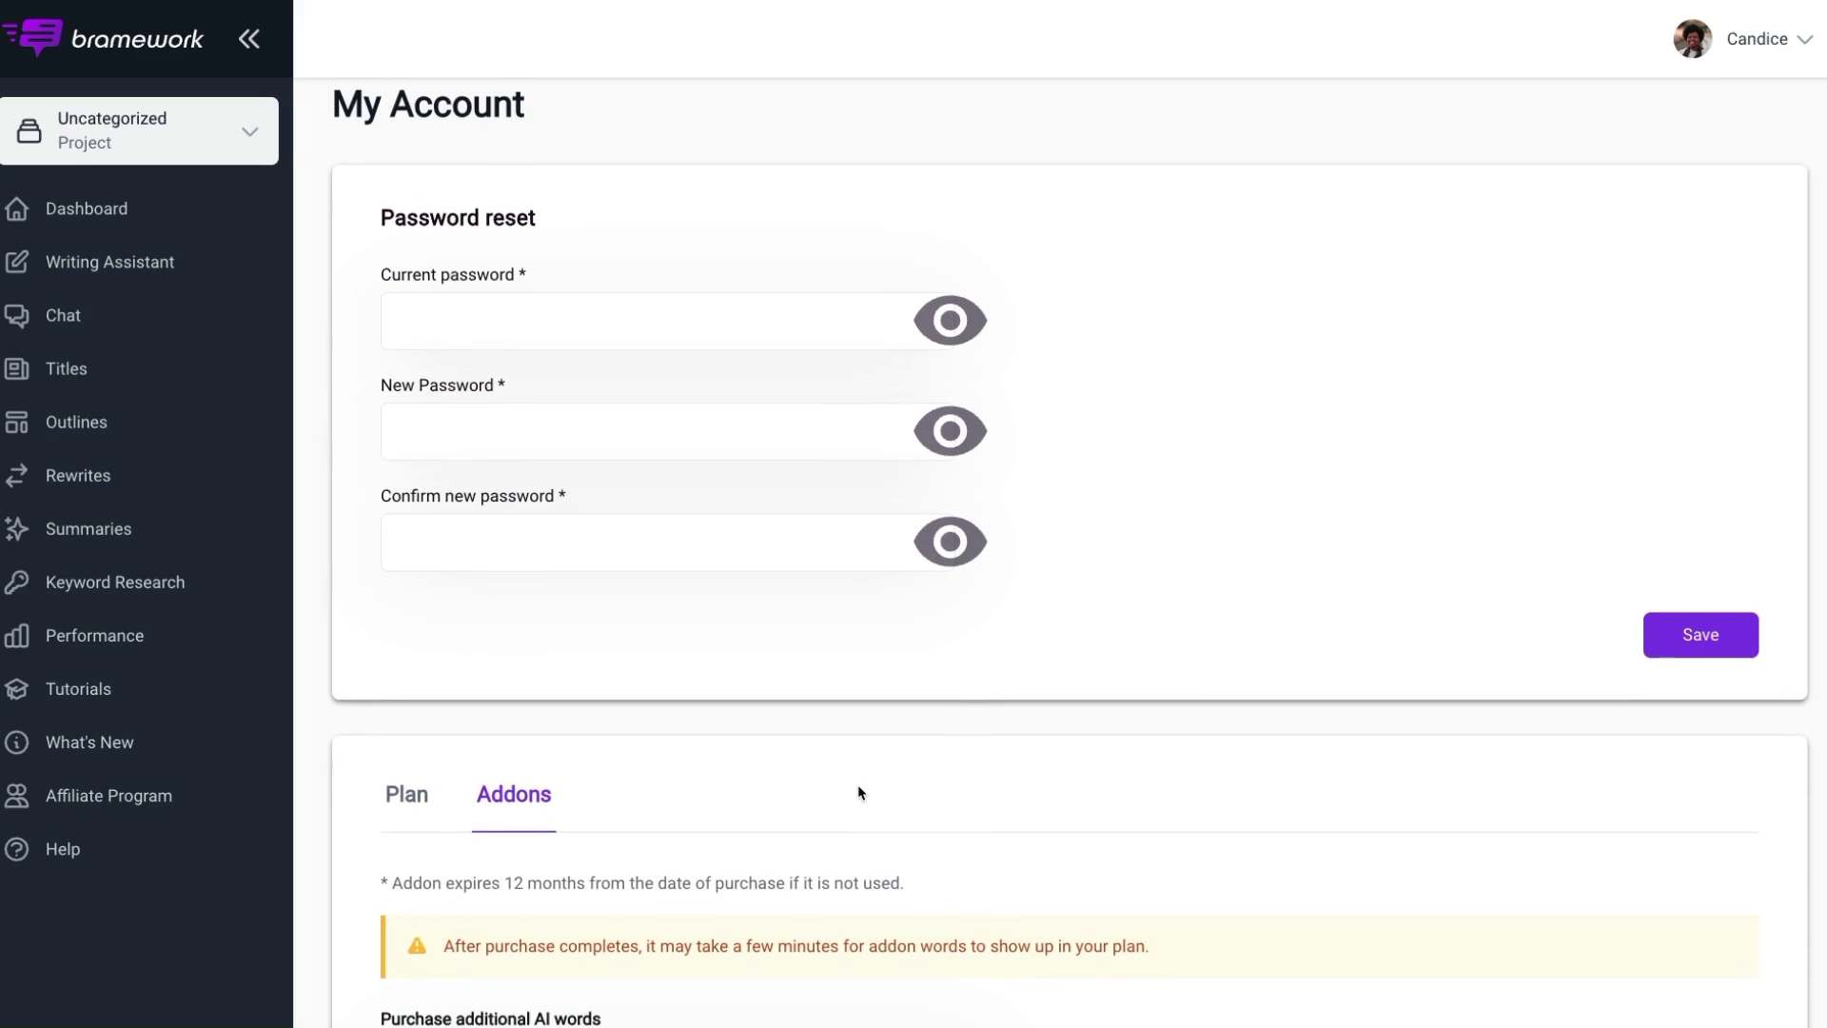
scroll(859, 792, down, 4)
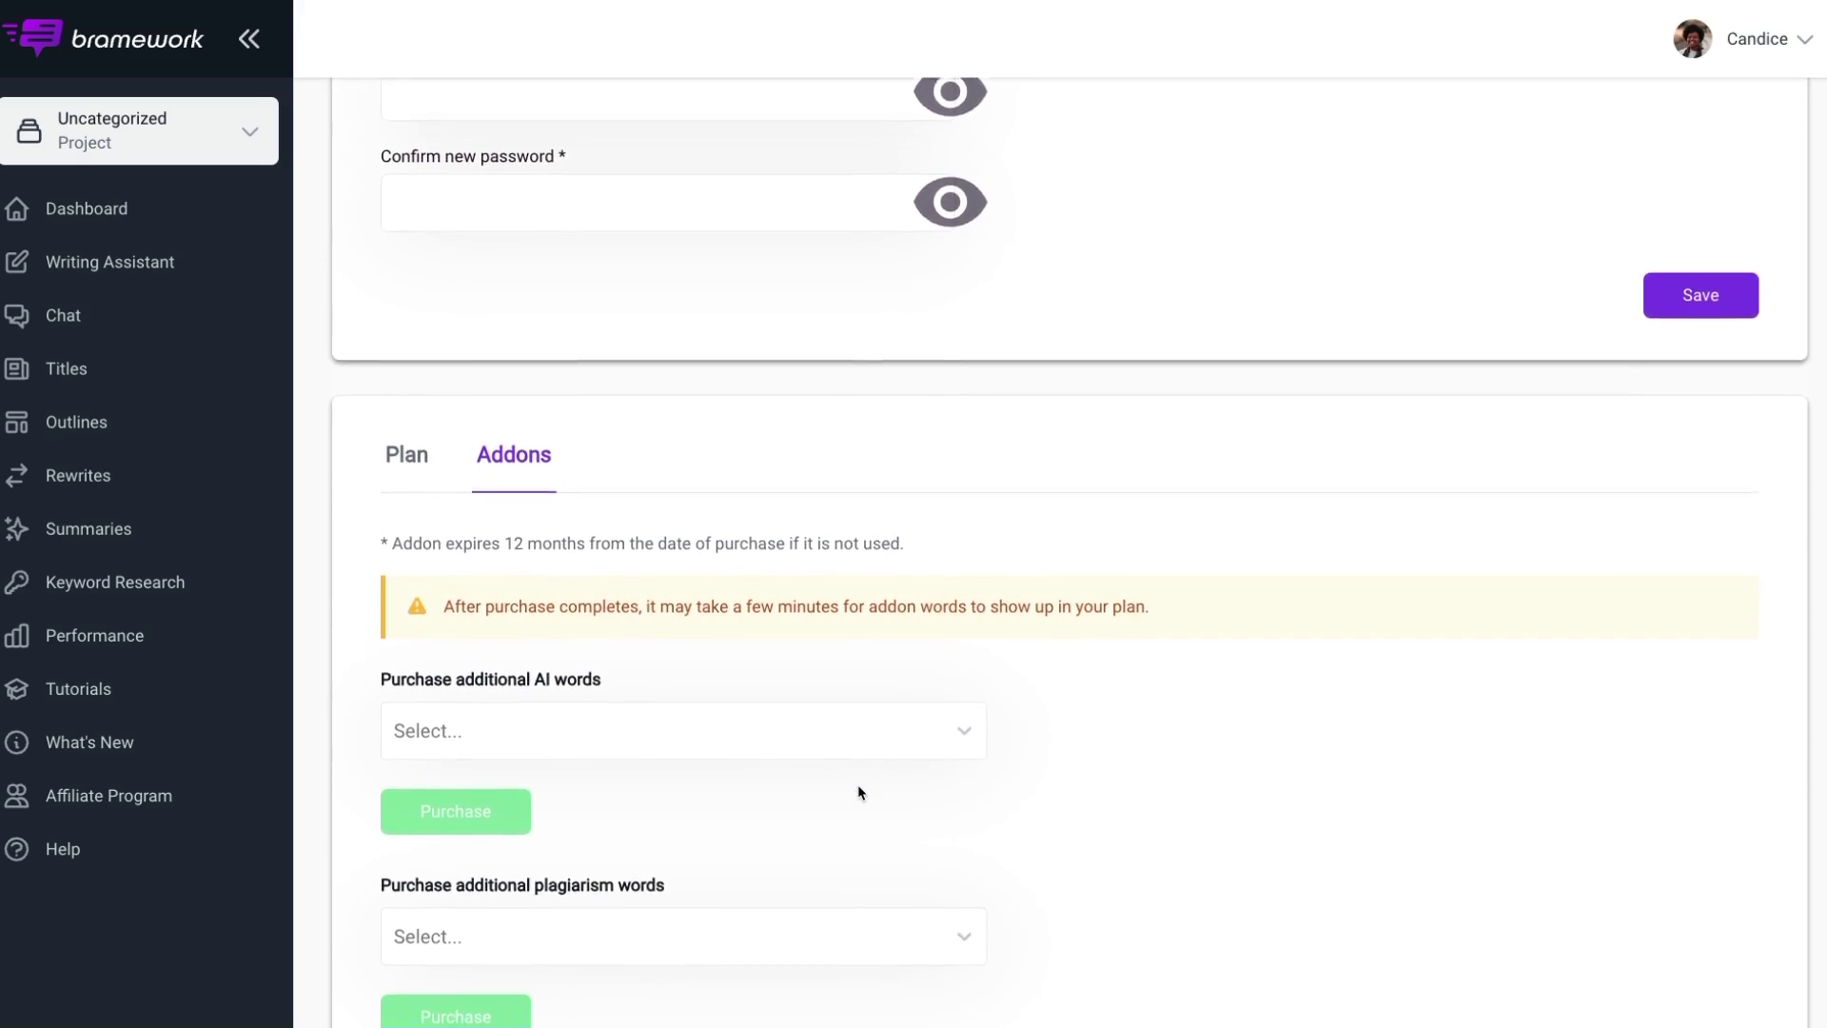
scroll(859, 791, down, 2)
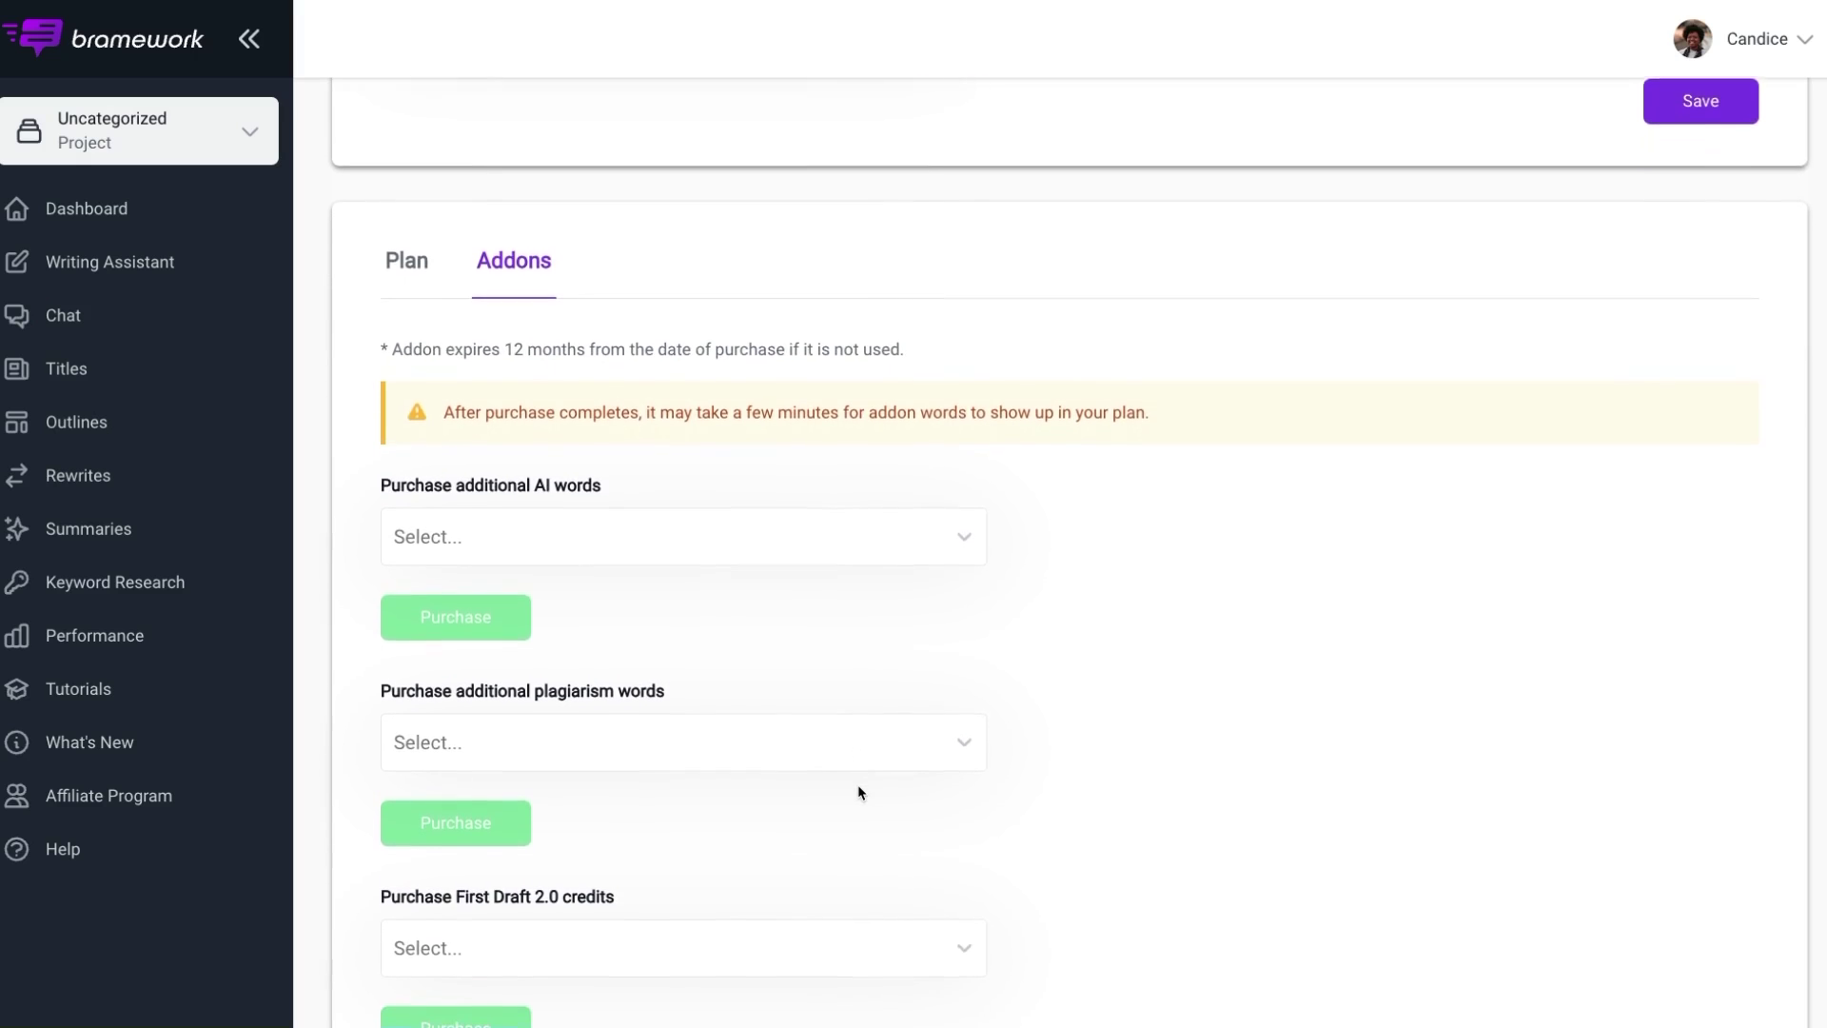
scroll(858, 792, down, 1)
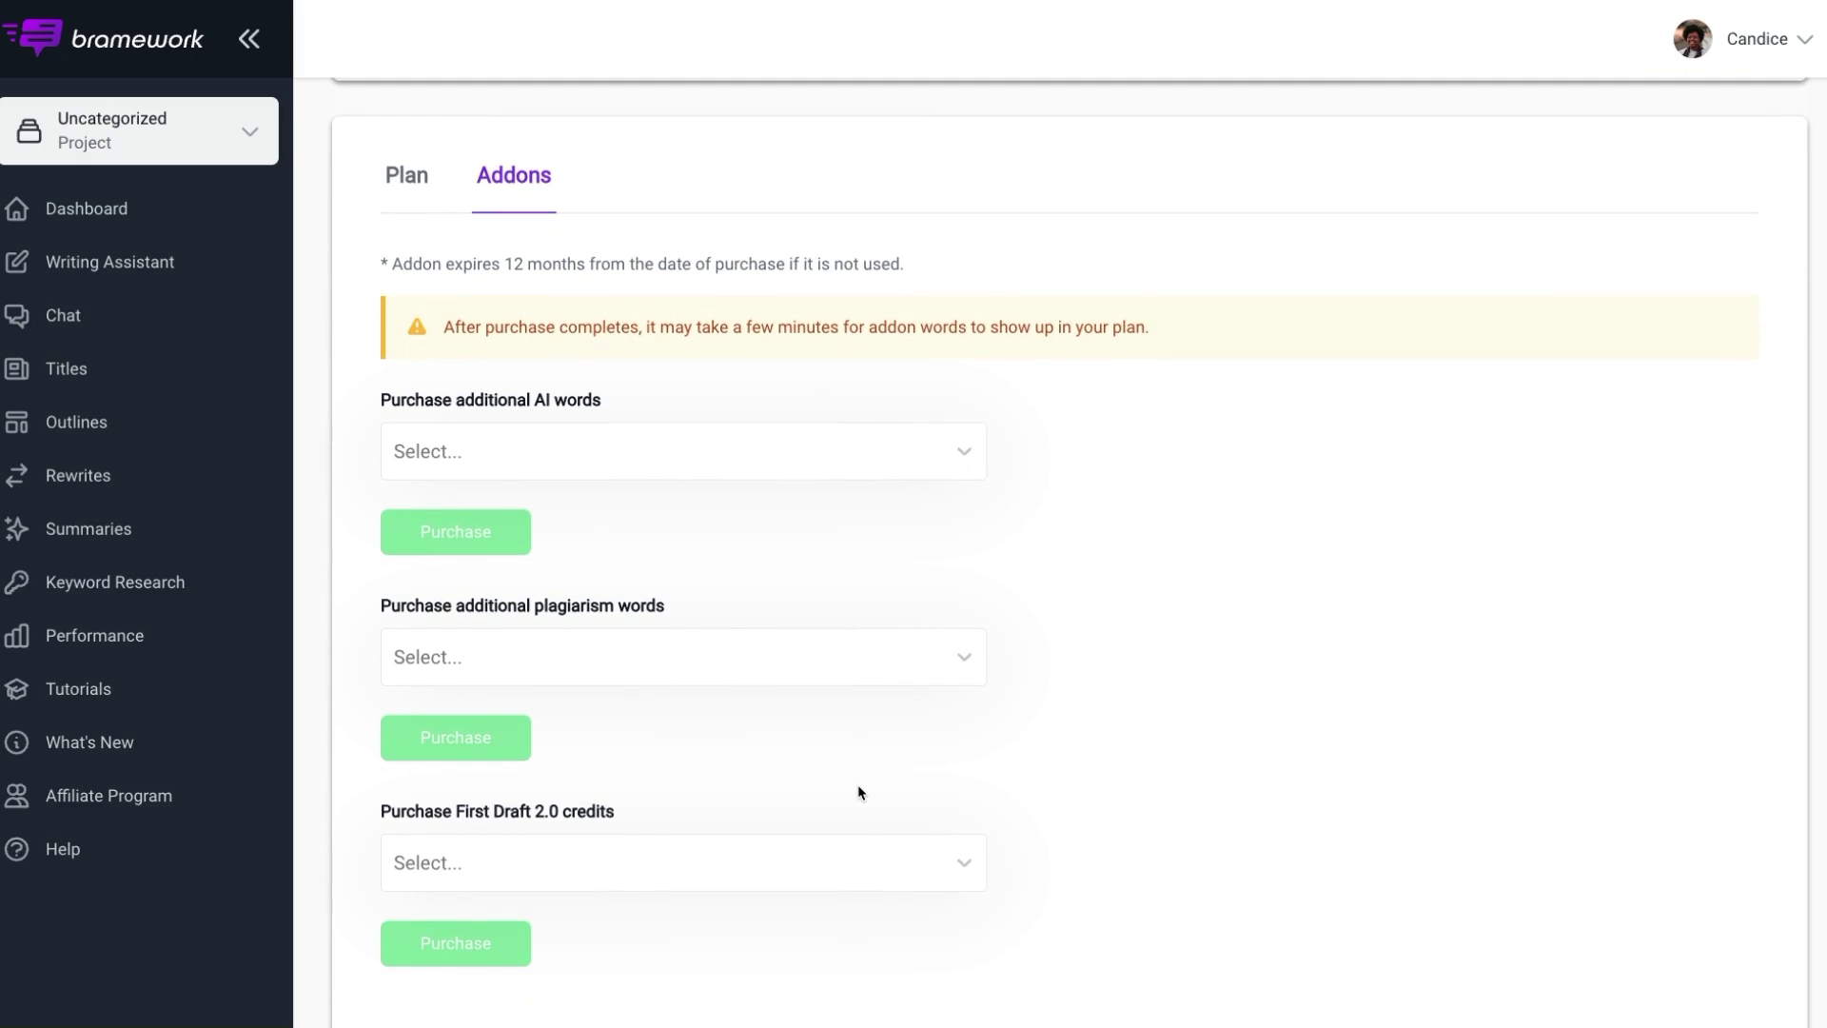
click(887, 863)
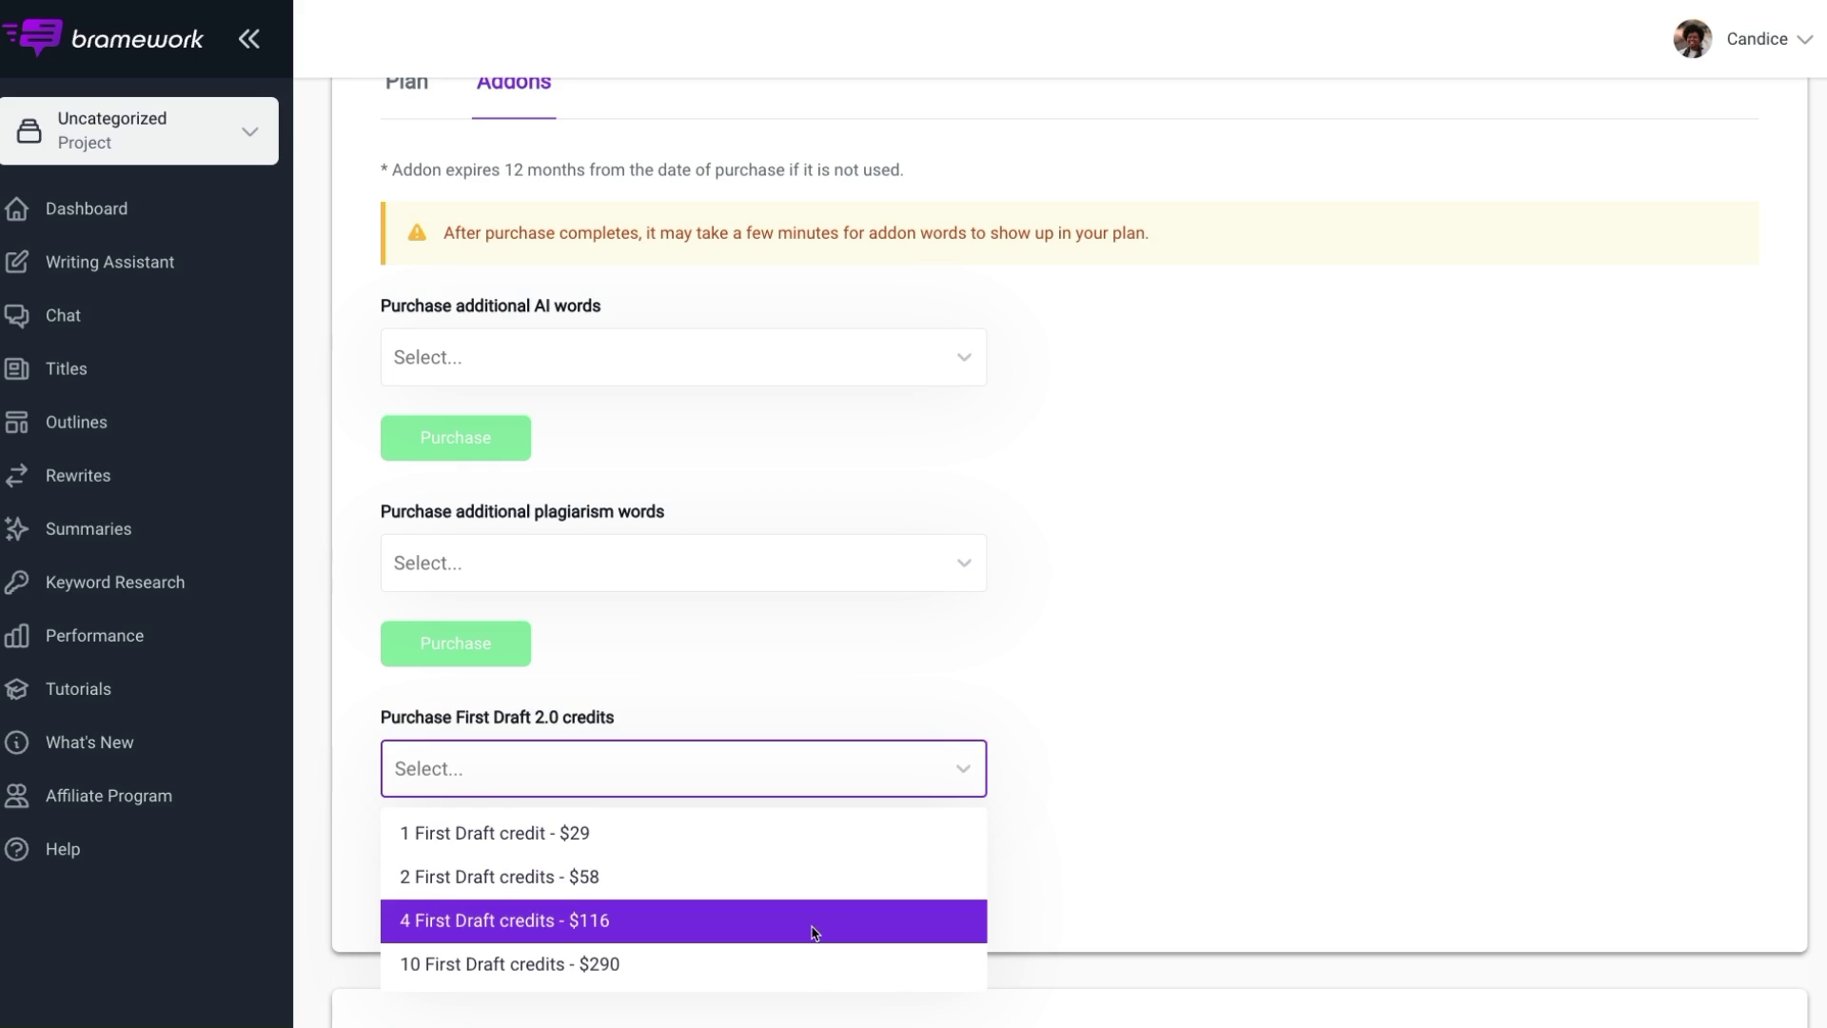
- Purchase the '2 First Draft credits - $58' package, pay $58.00 at checkout, and close the confirmation
click(789, 867)
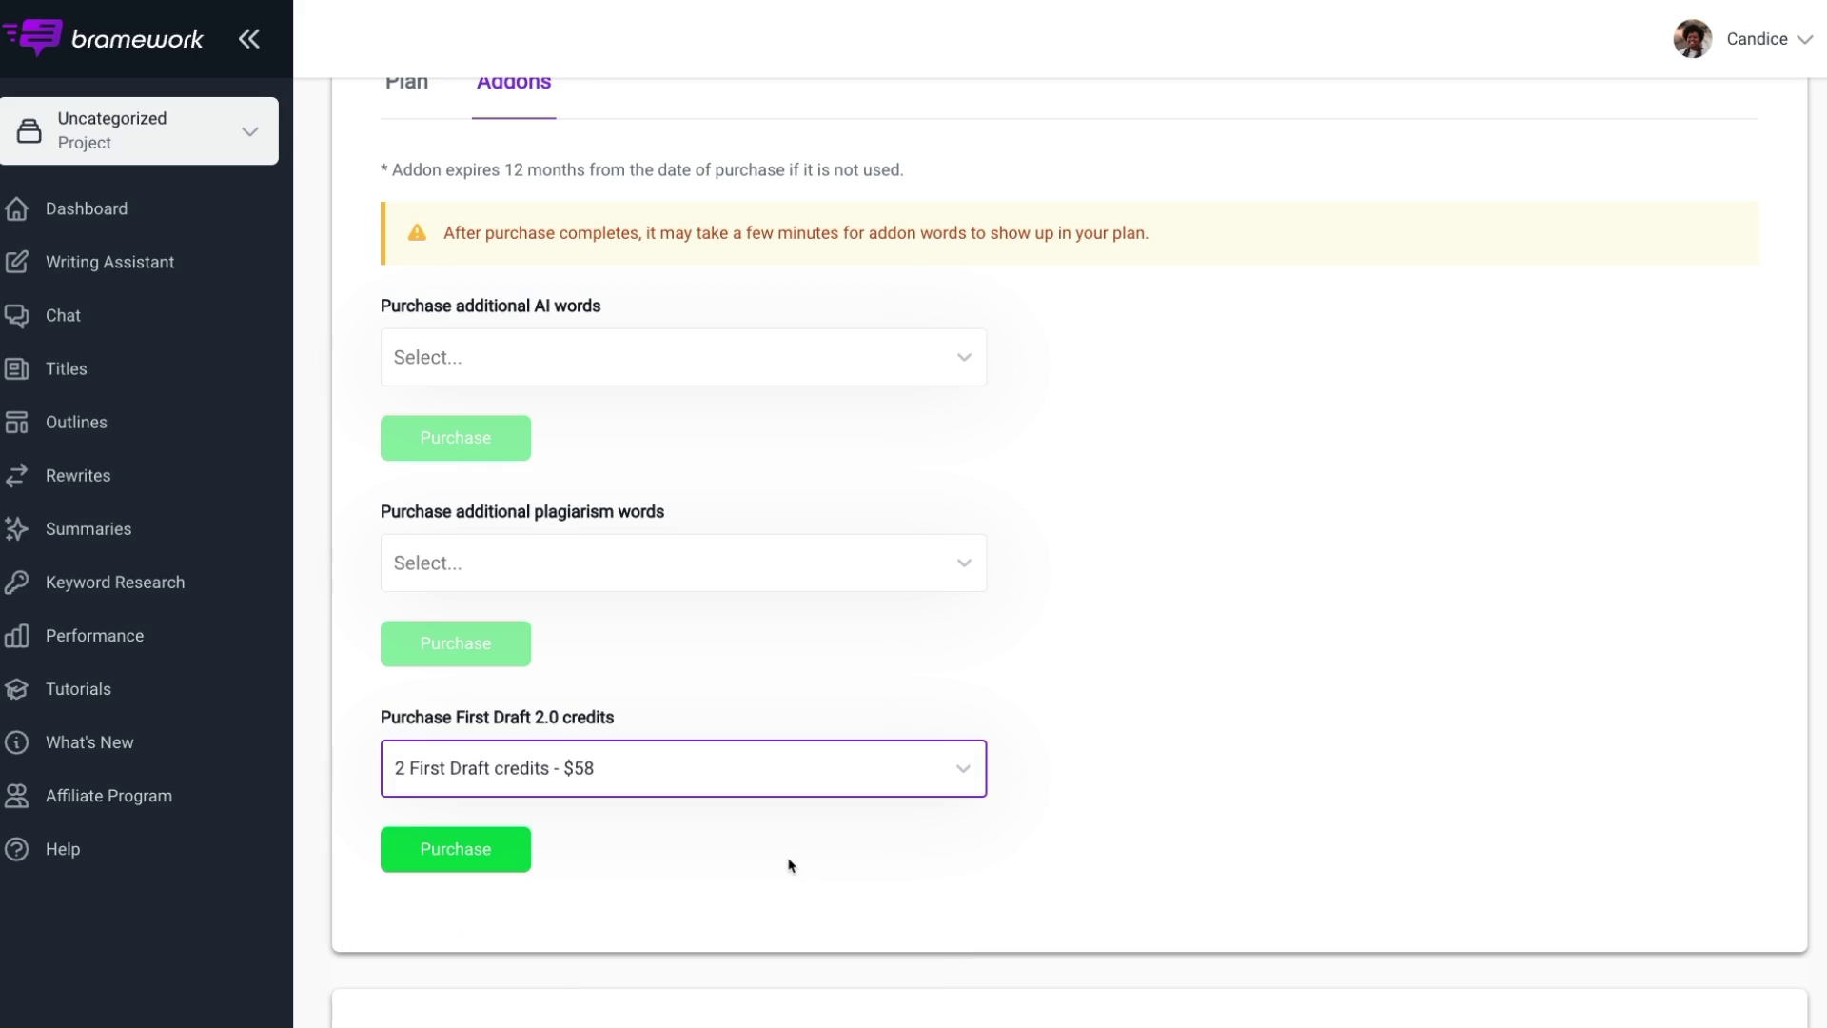
click(477, 858)
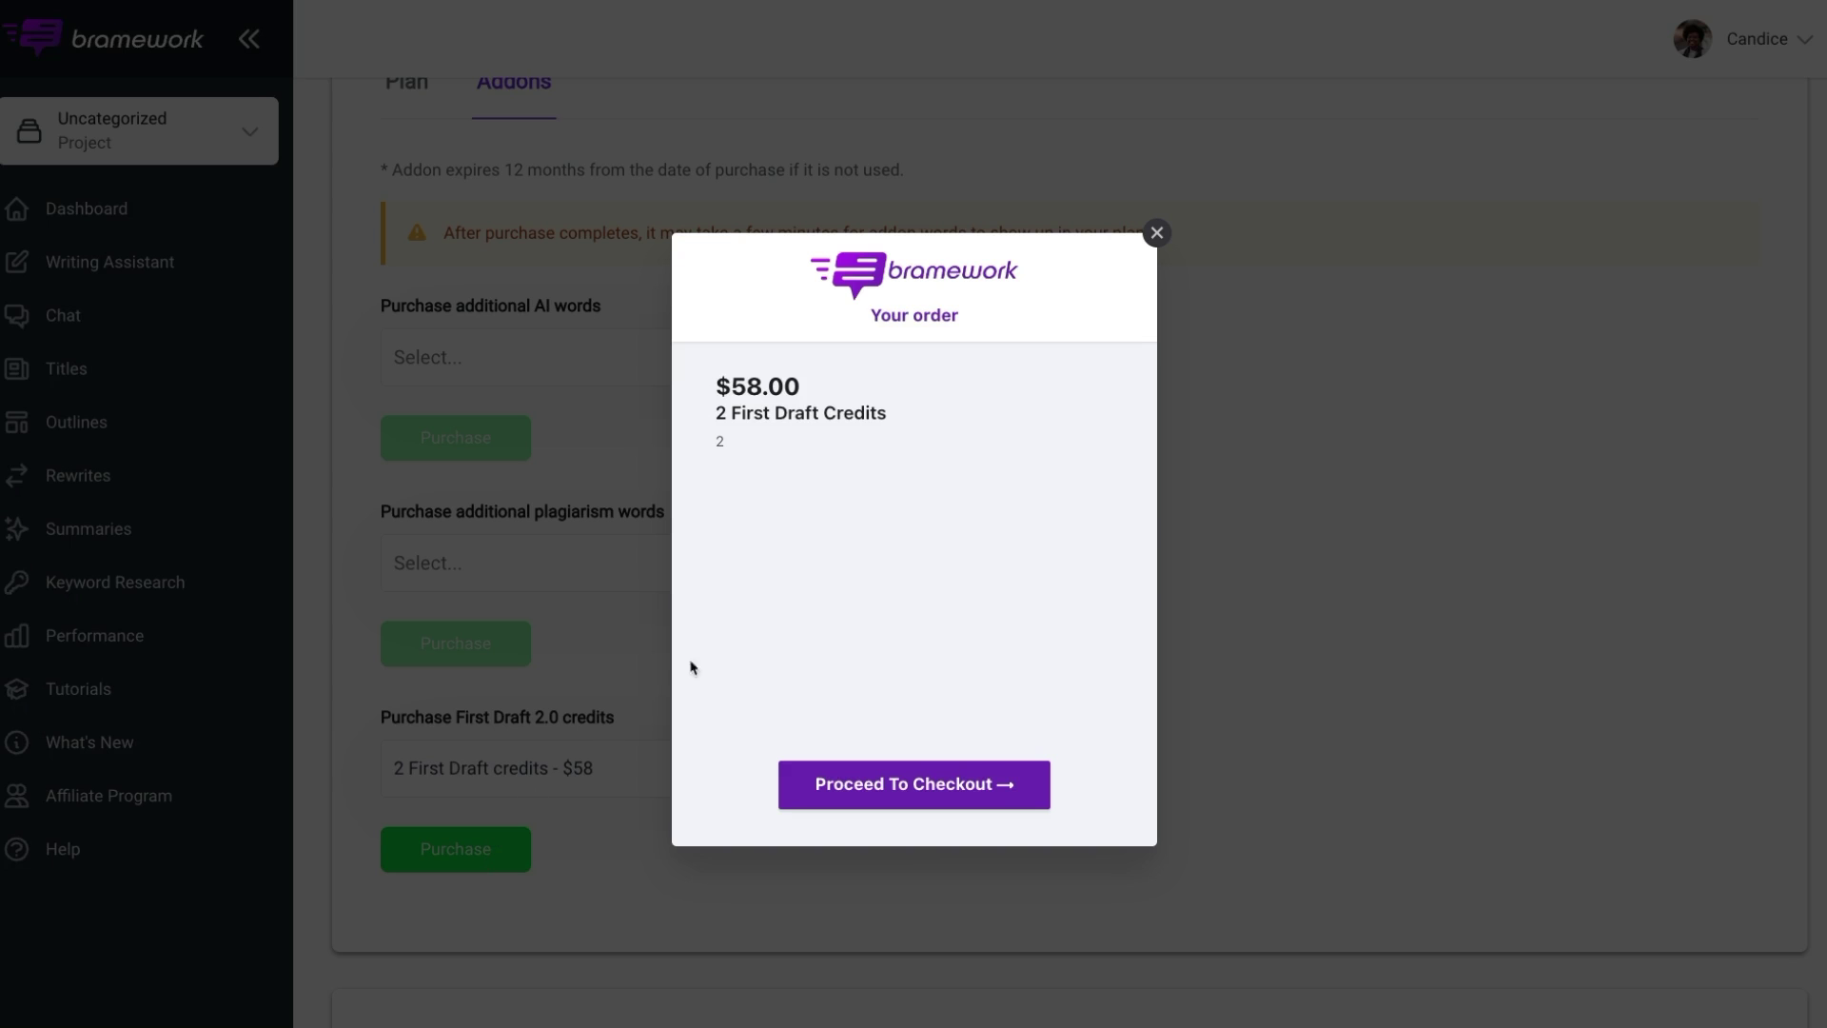
click(909, 791)
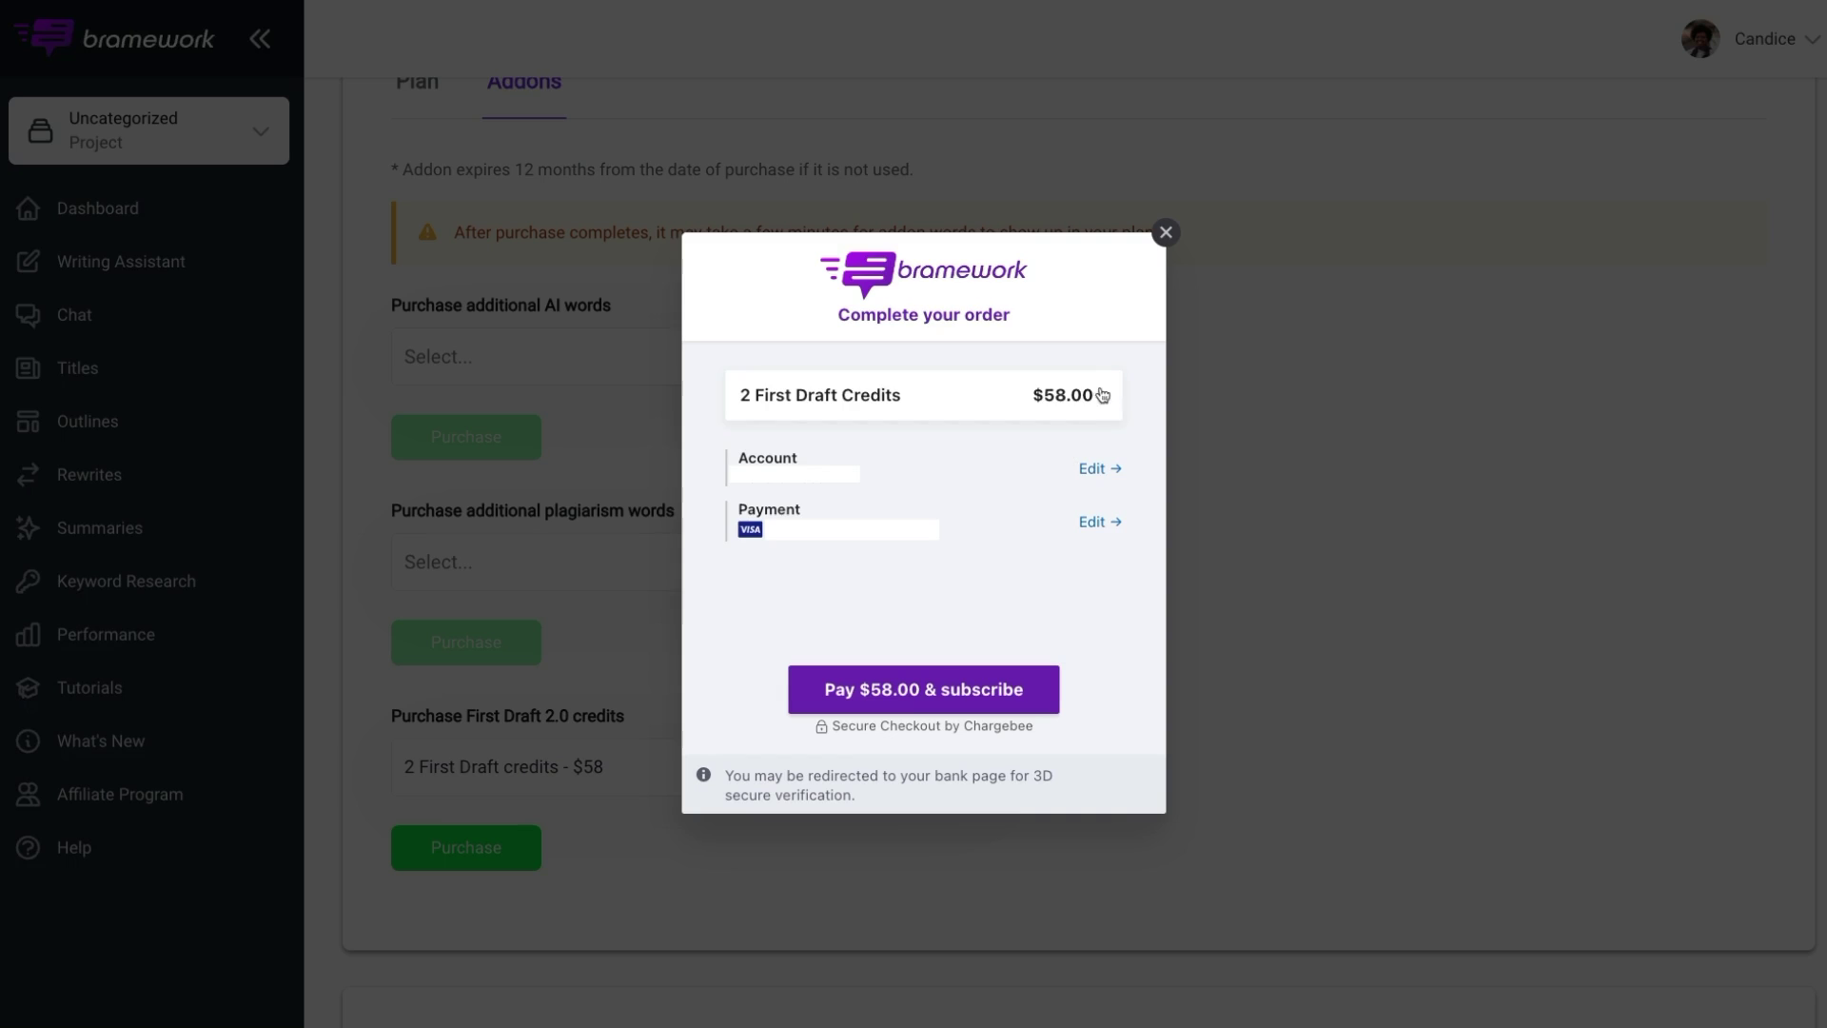
click(916, 690)
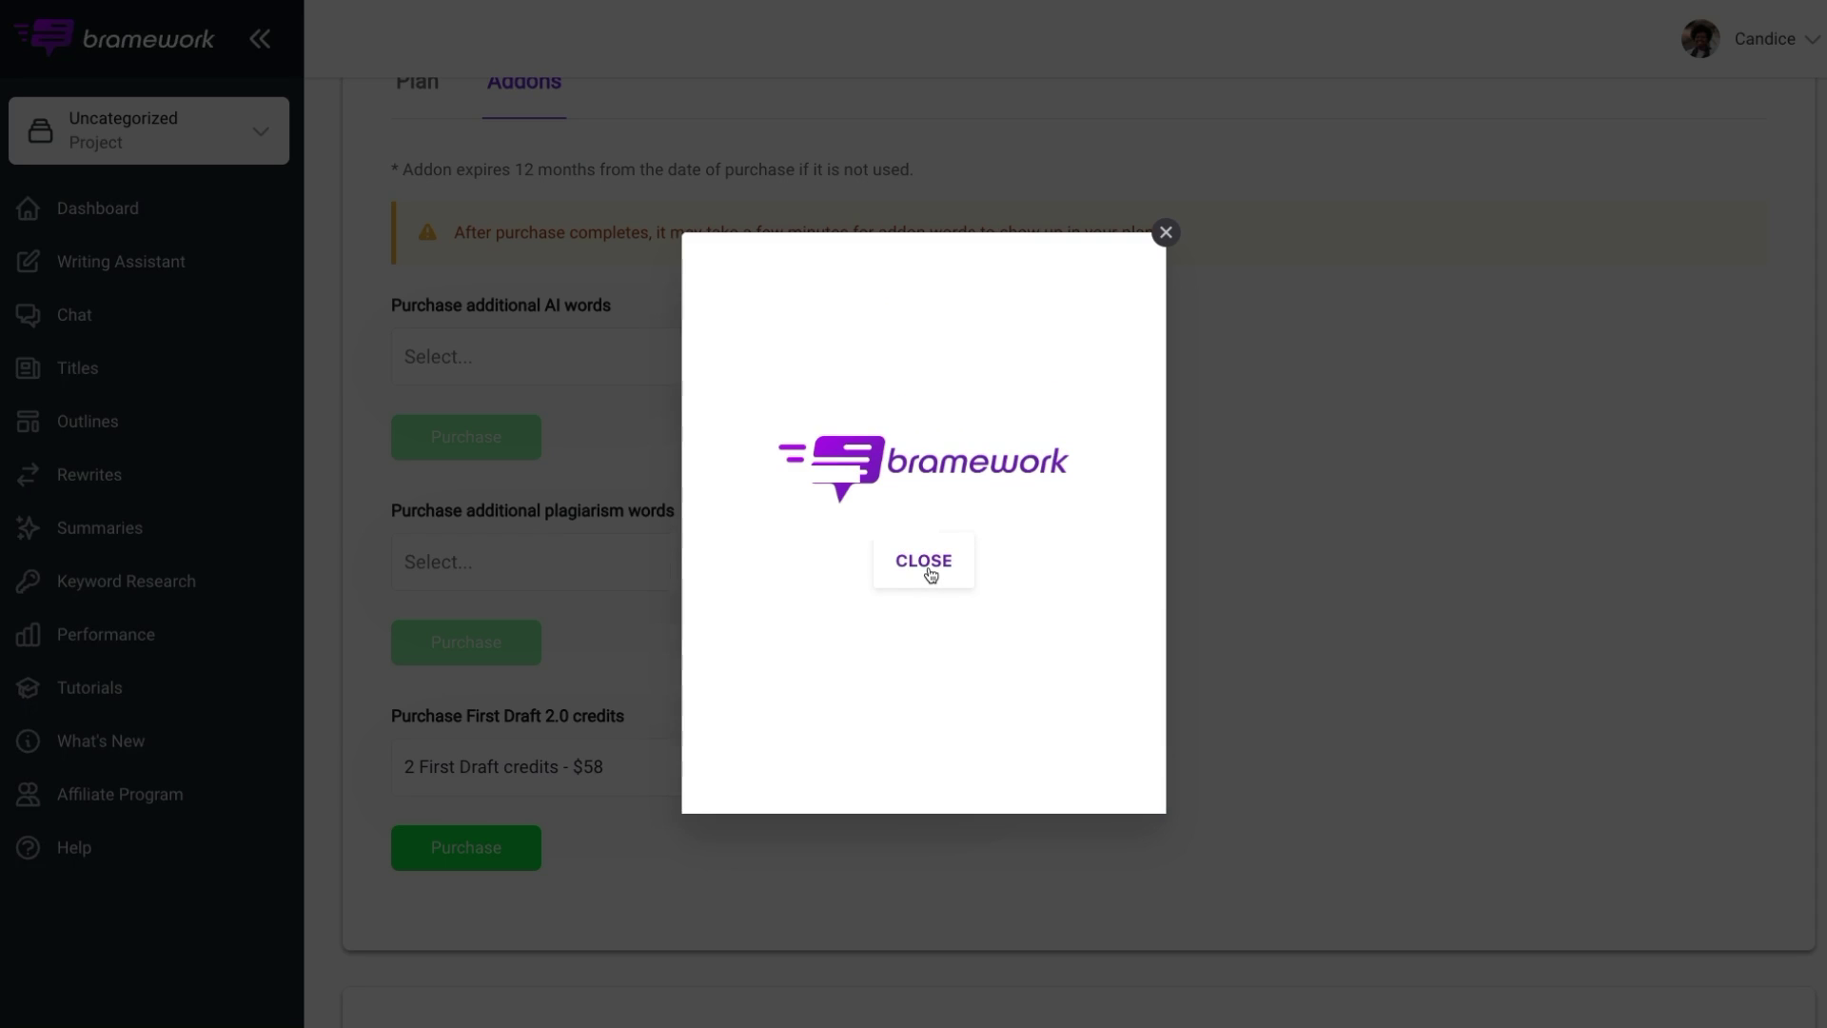
click(929, 571)
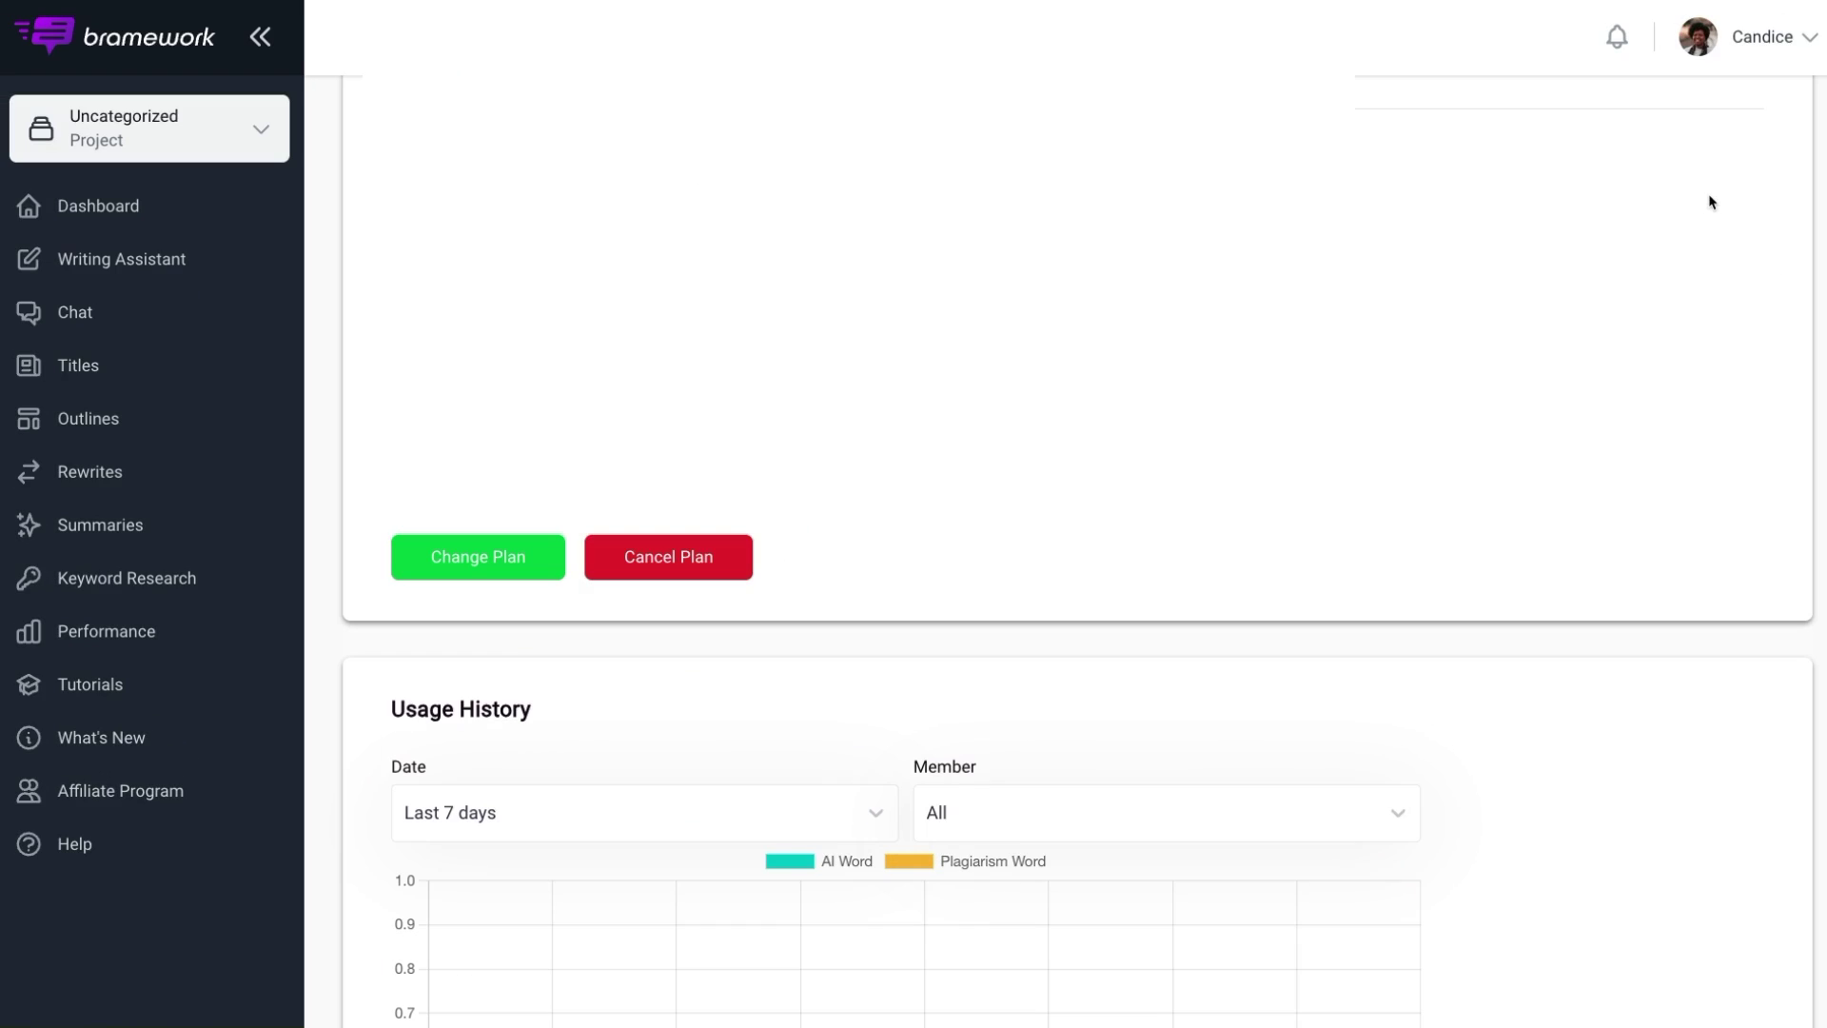
click(1771, 43)
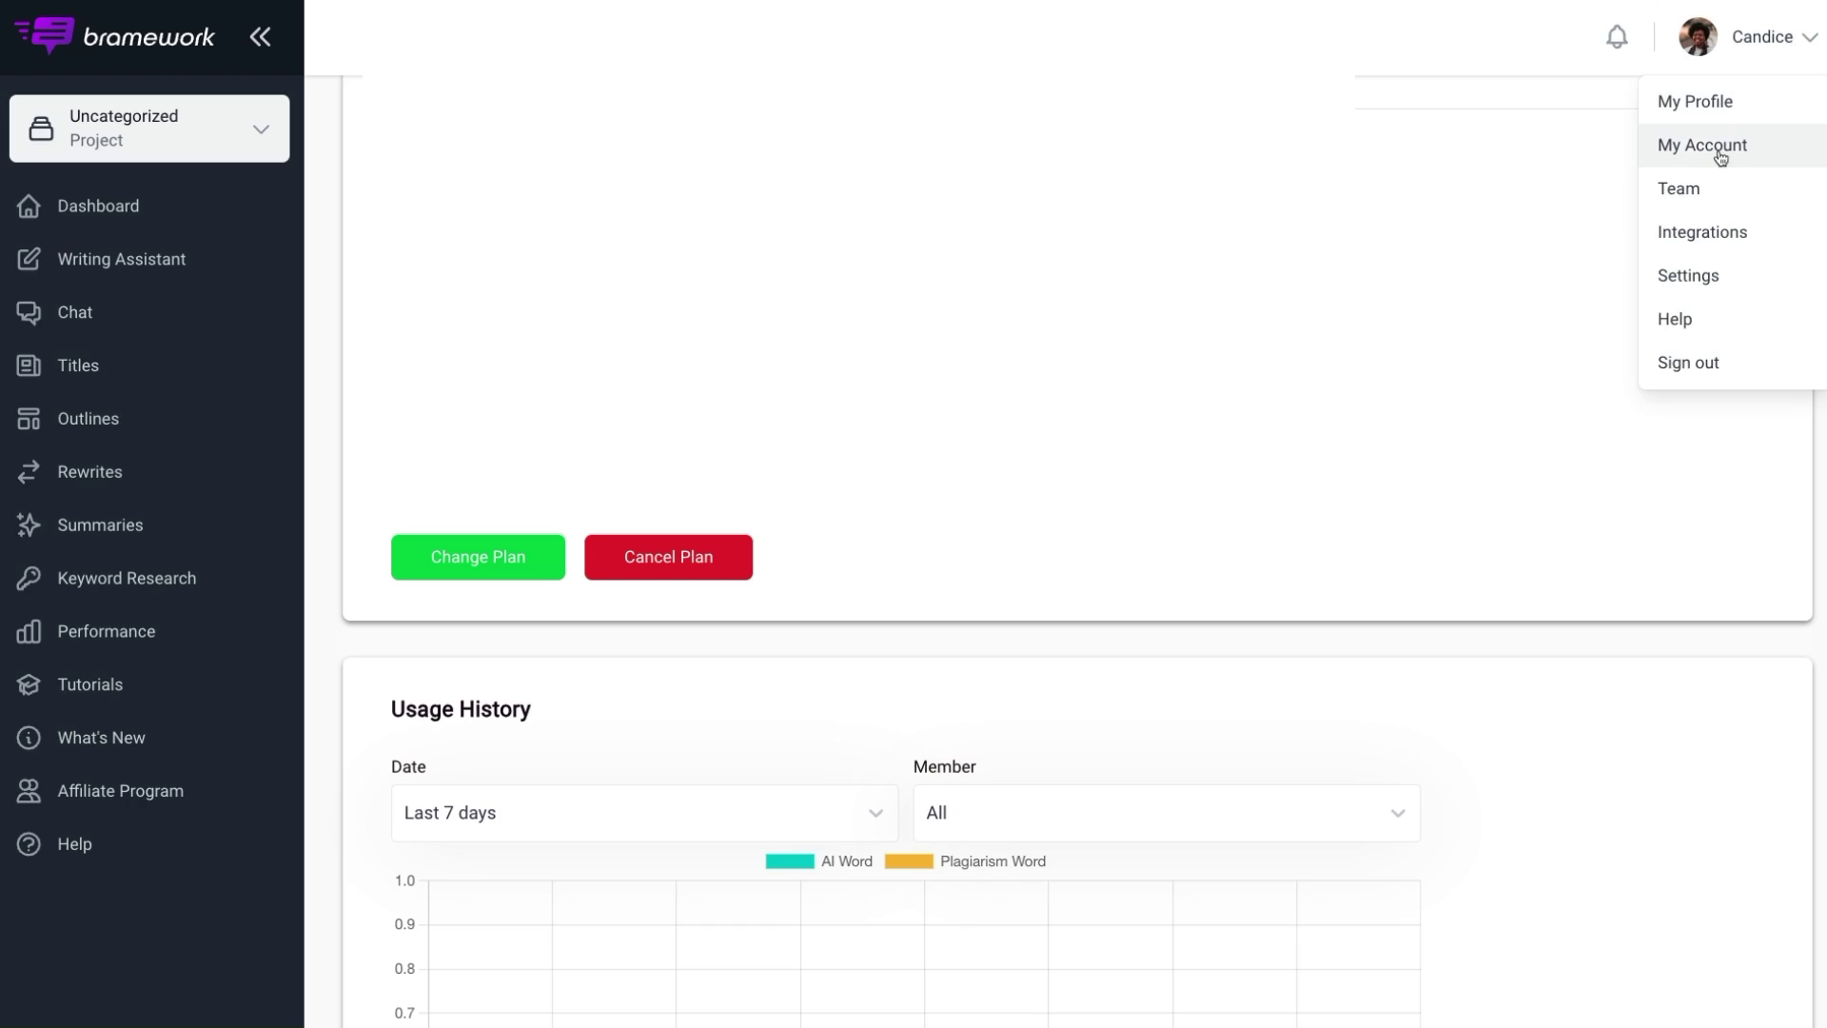
click(1704, 109)
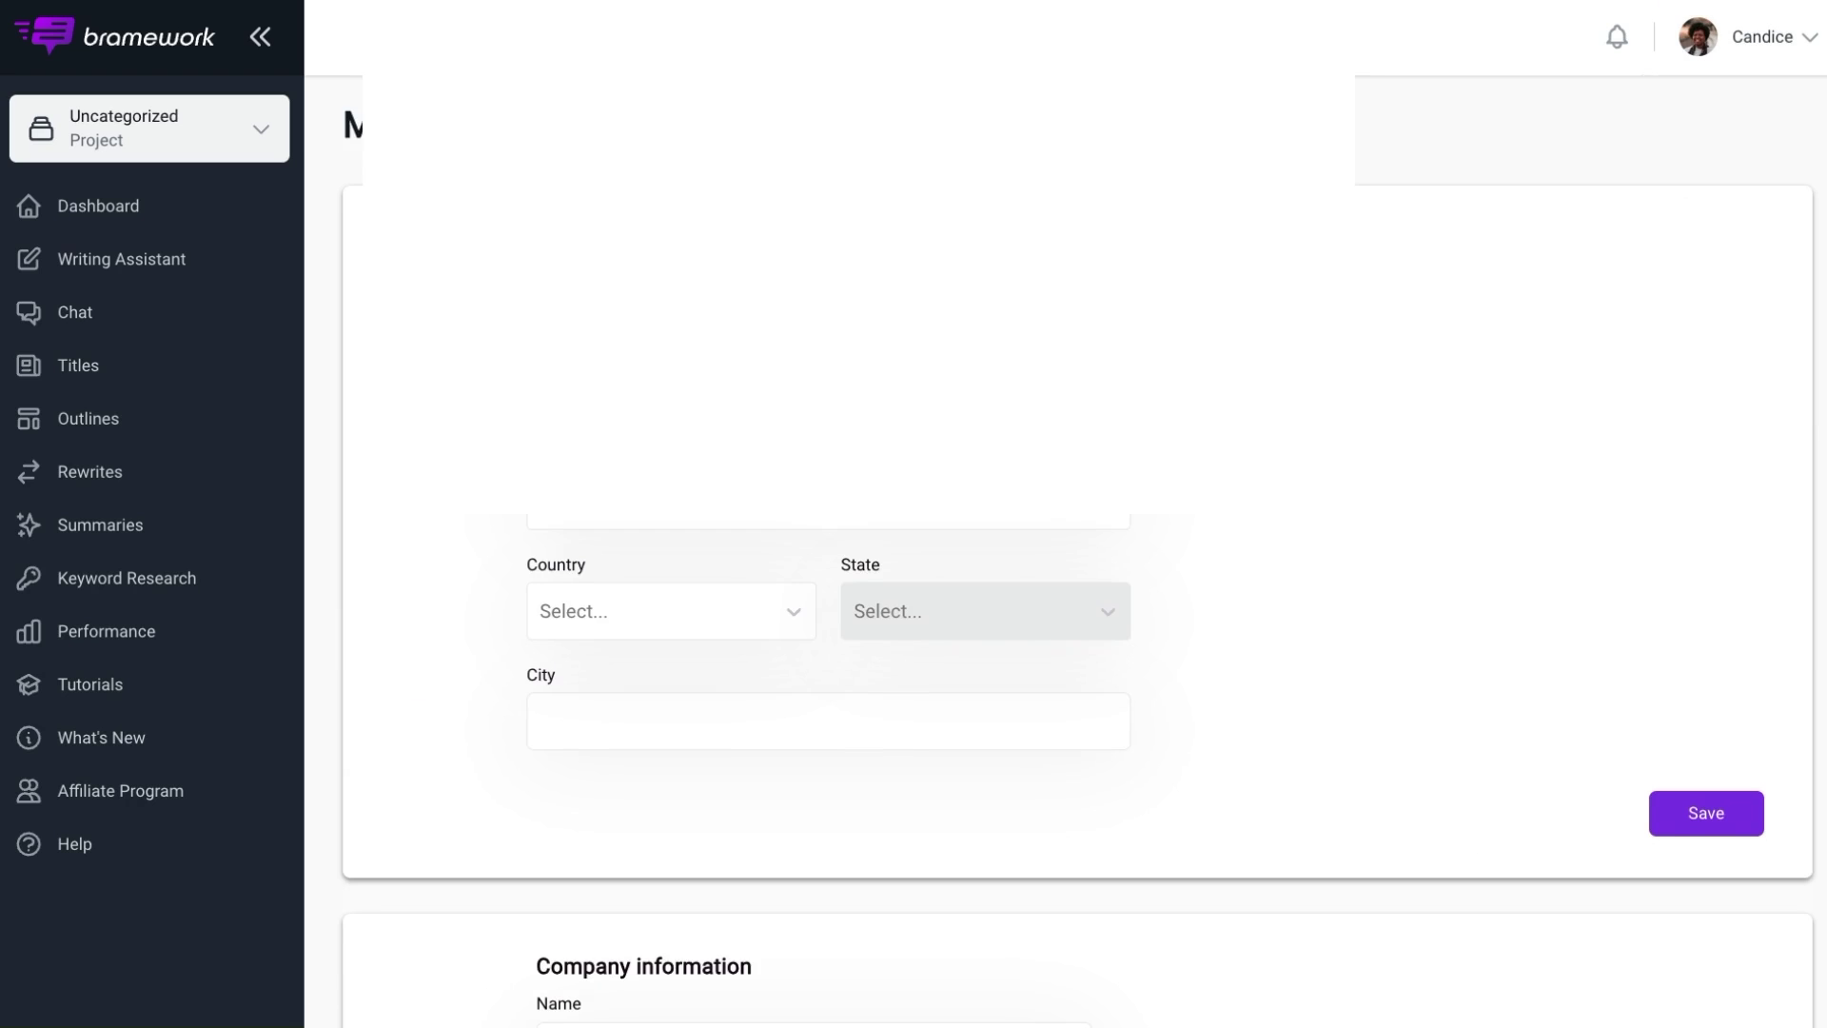
scroll(1267, 461, down, 5)
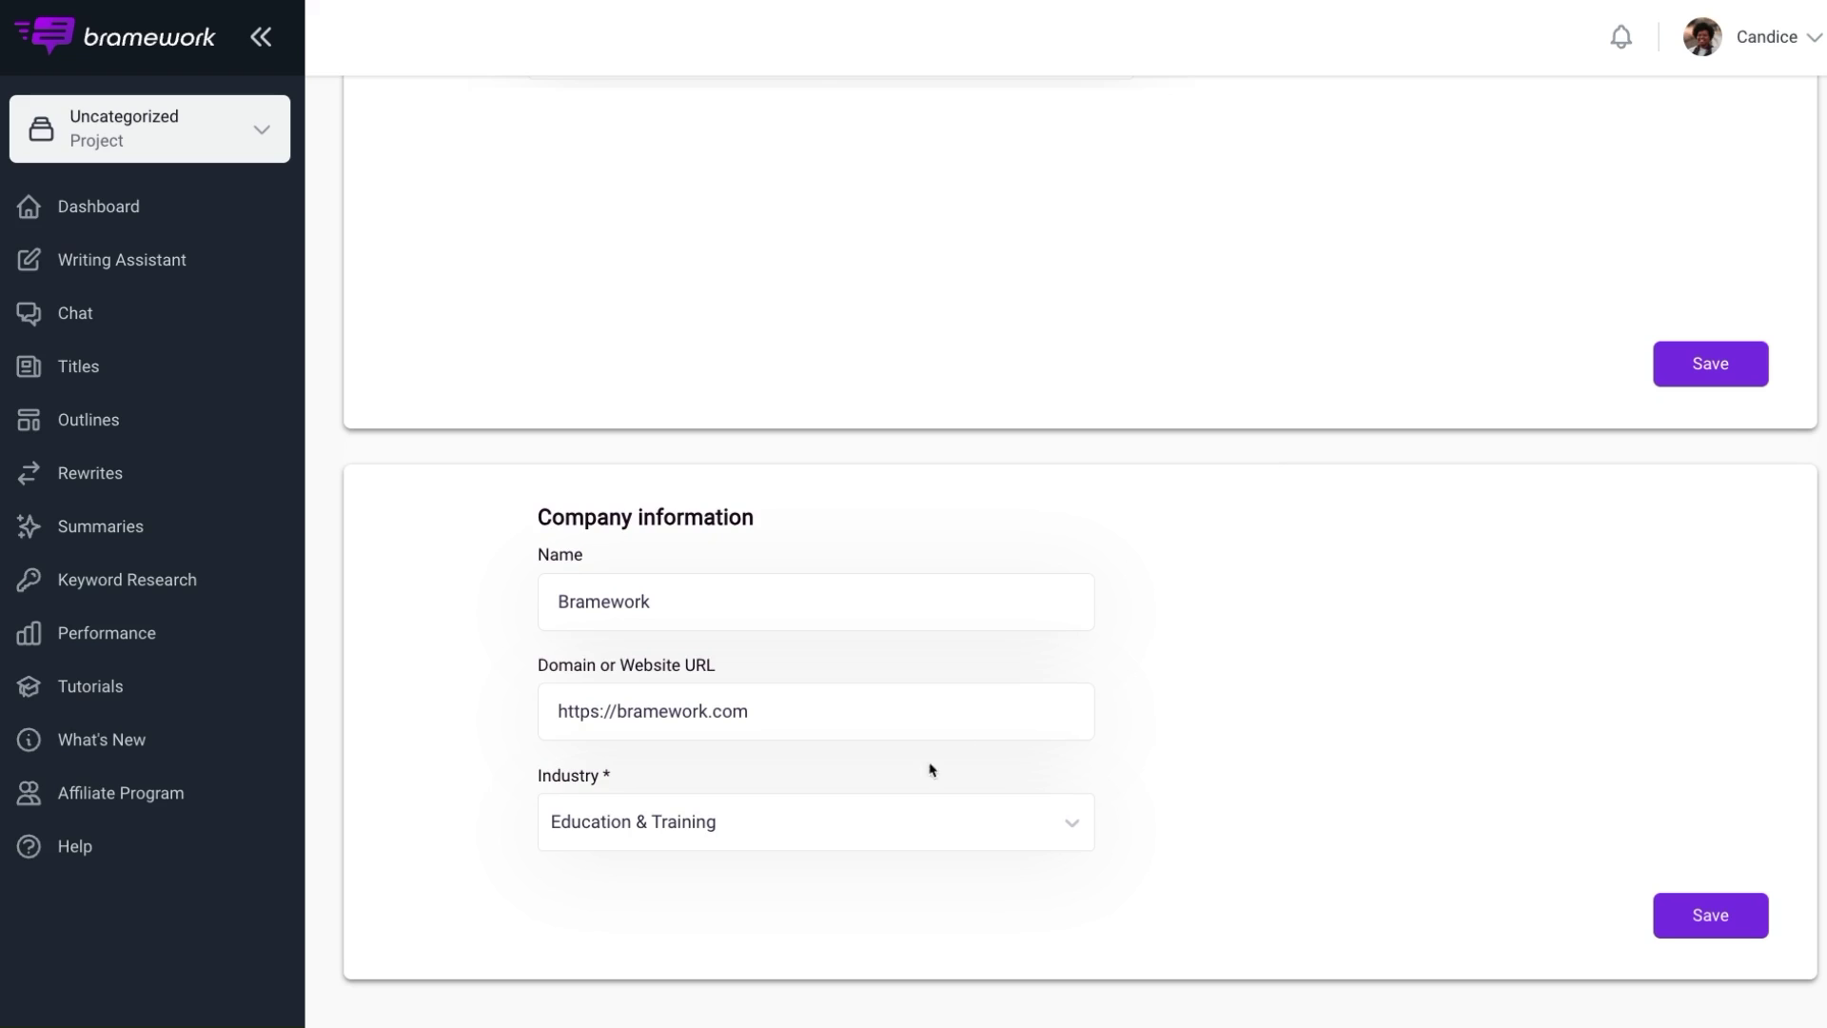
drag(532, 518, 815, 522)
- In Manage Projects, review the Bramework - First Draft 2.0 project's edit fields and close without saving
click(175, 143)
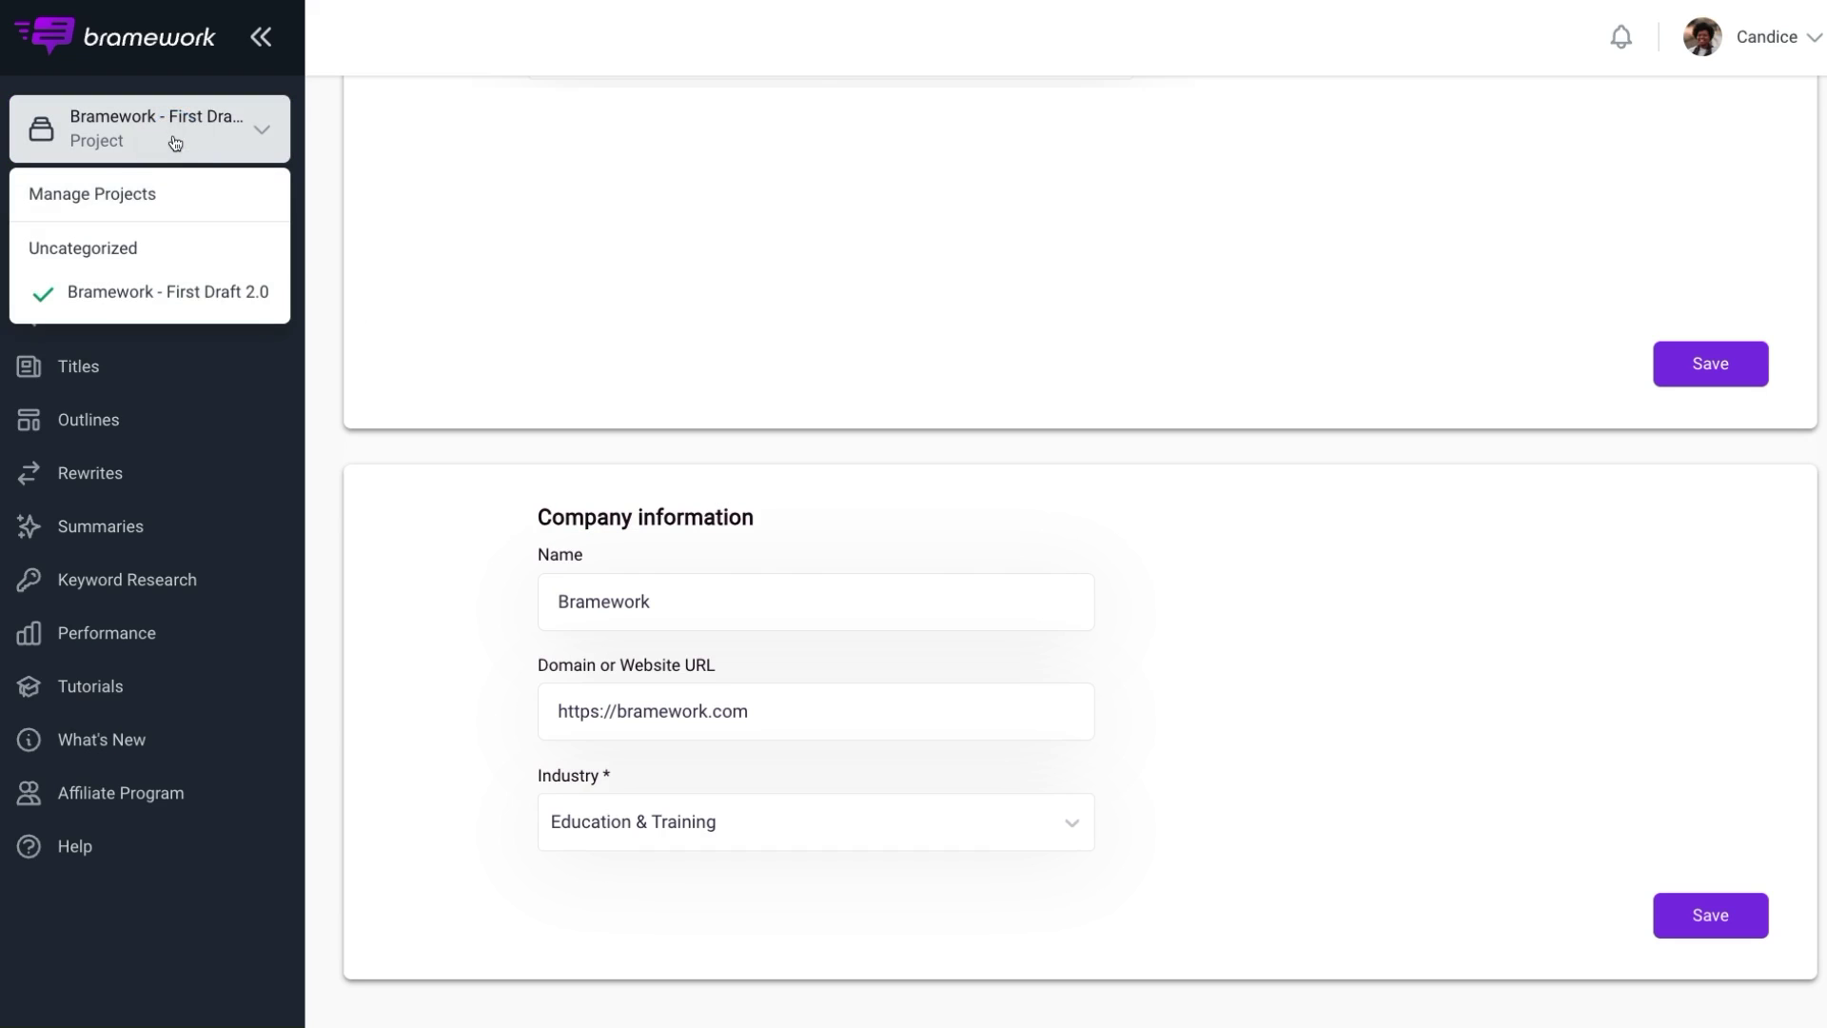
click(139, 193)
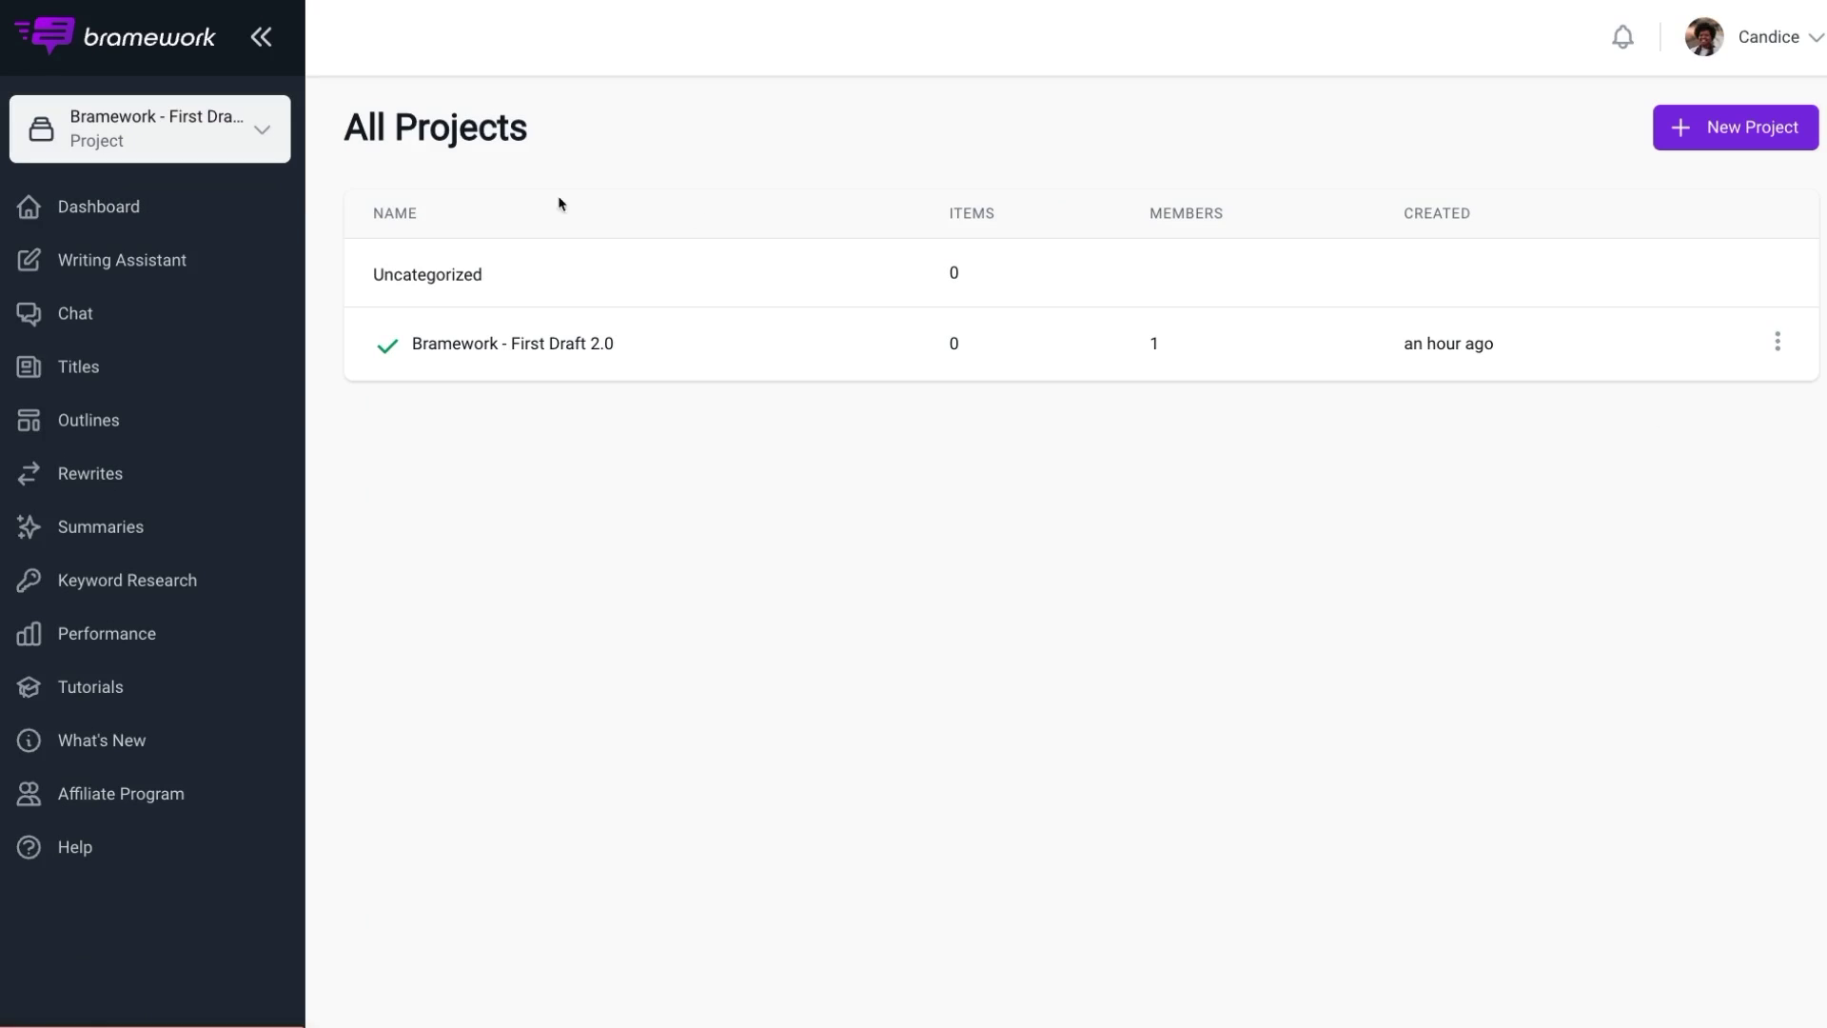
click(1779, 342)
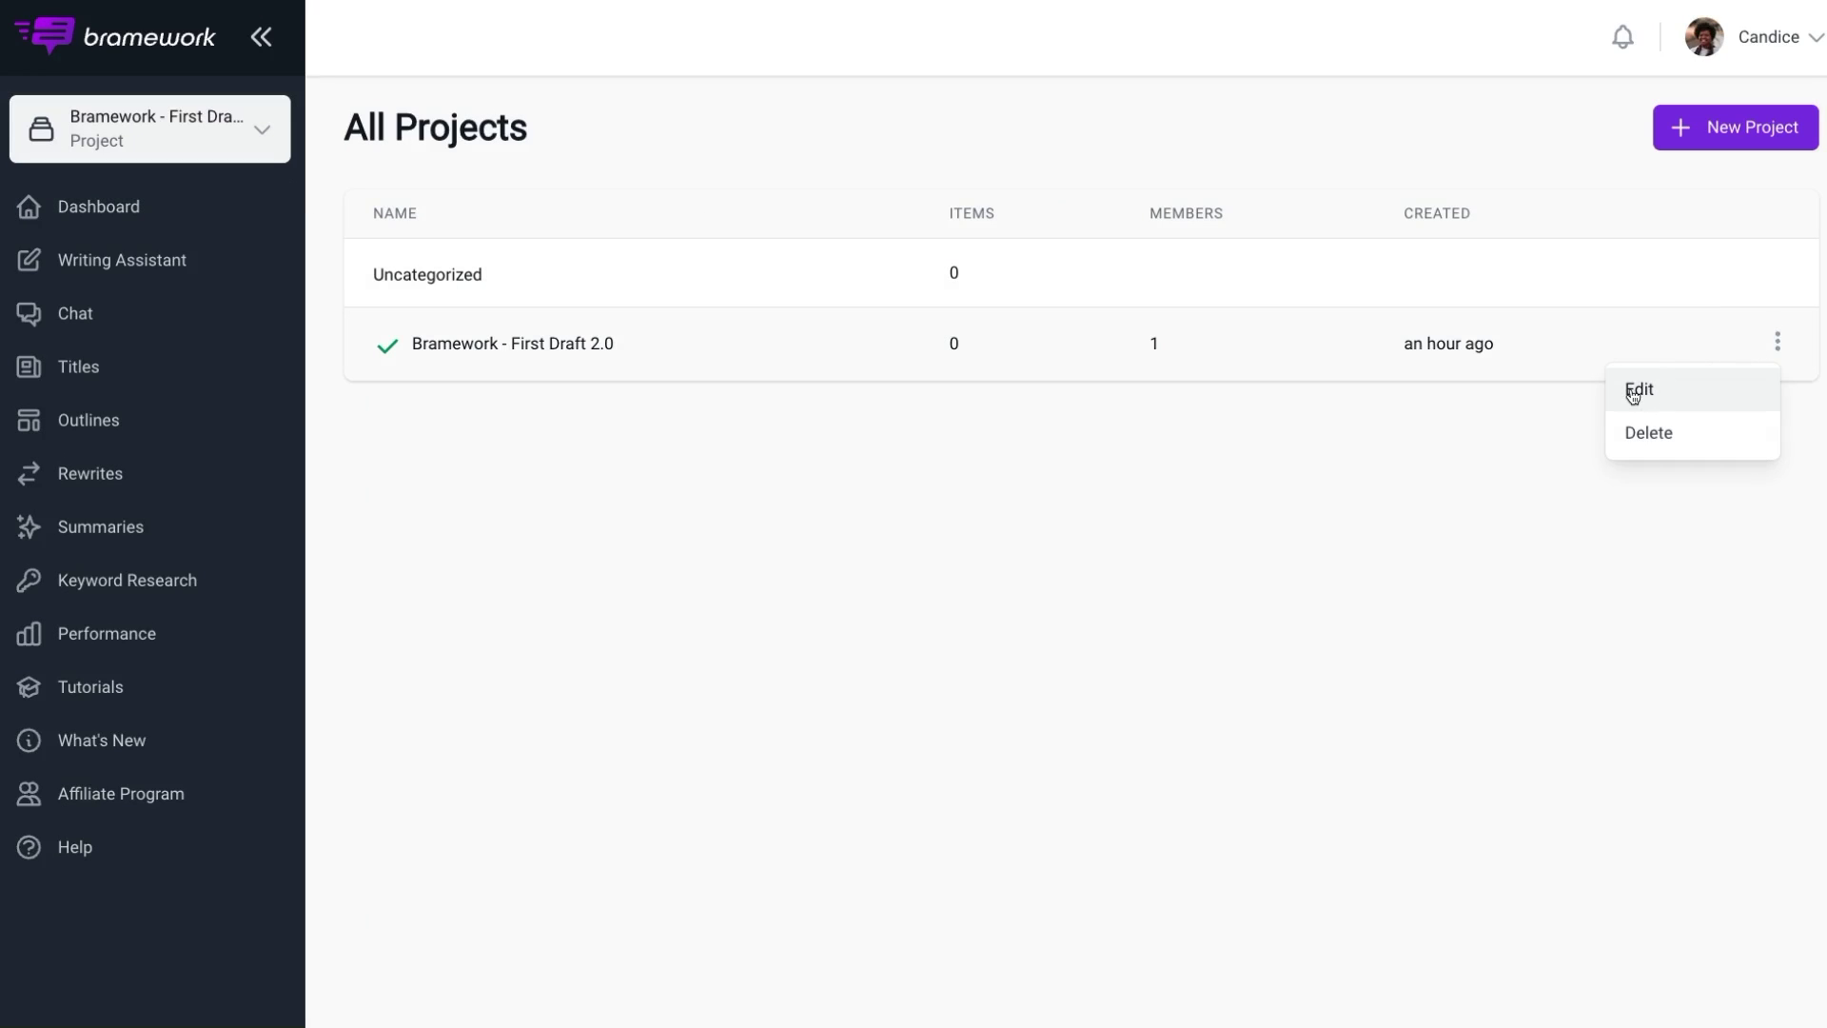
click(1632, 394)
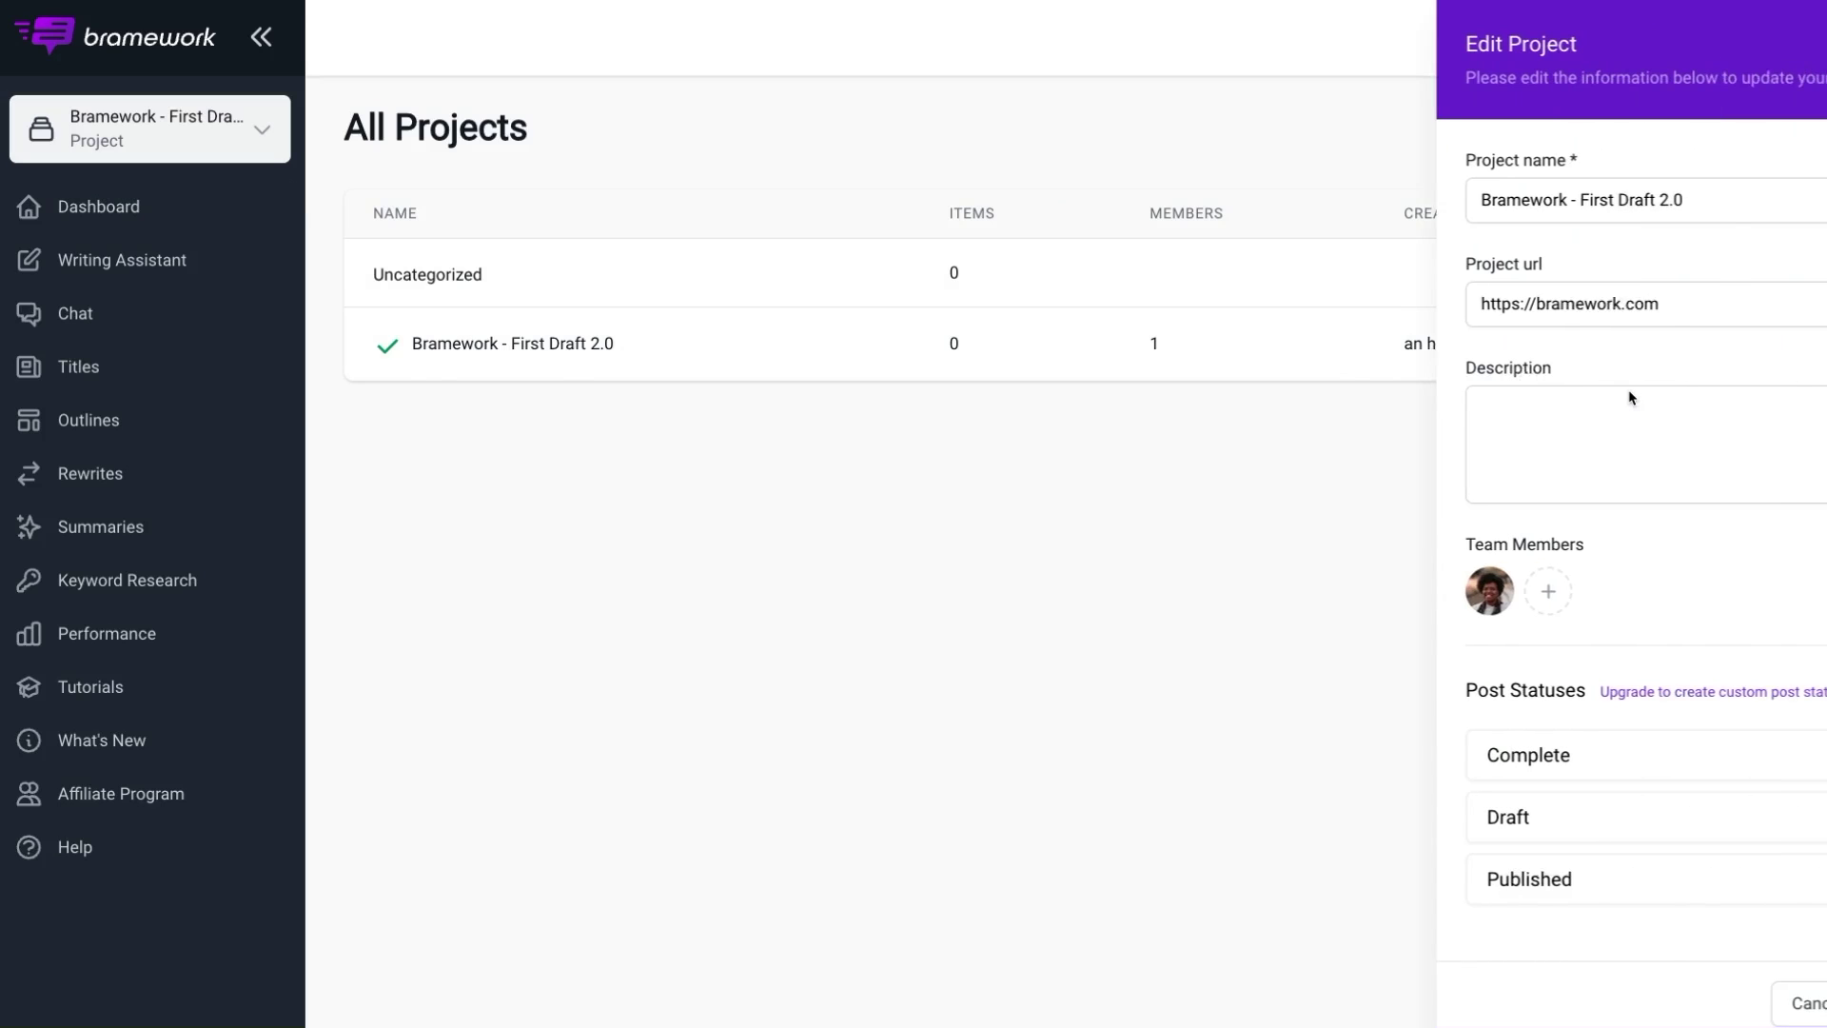
triple_click(1441, 301)
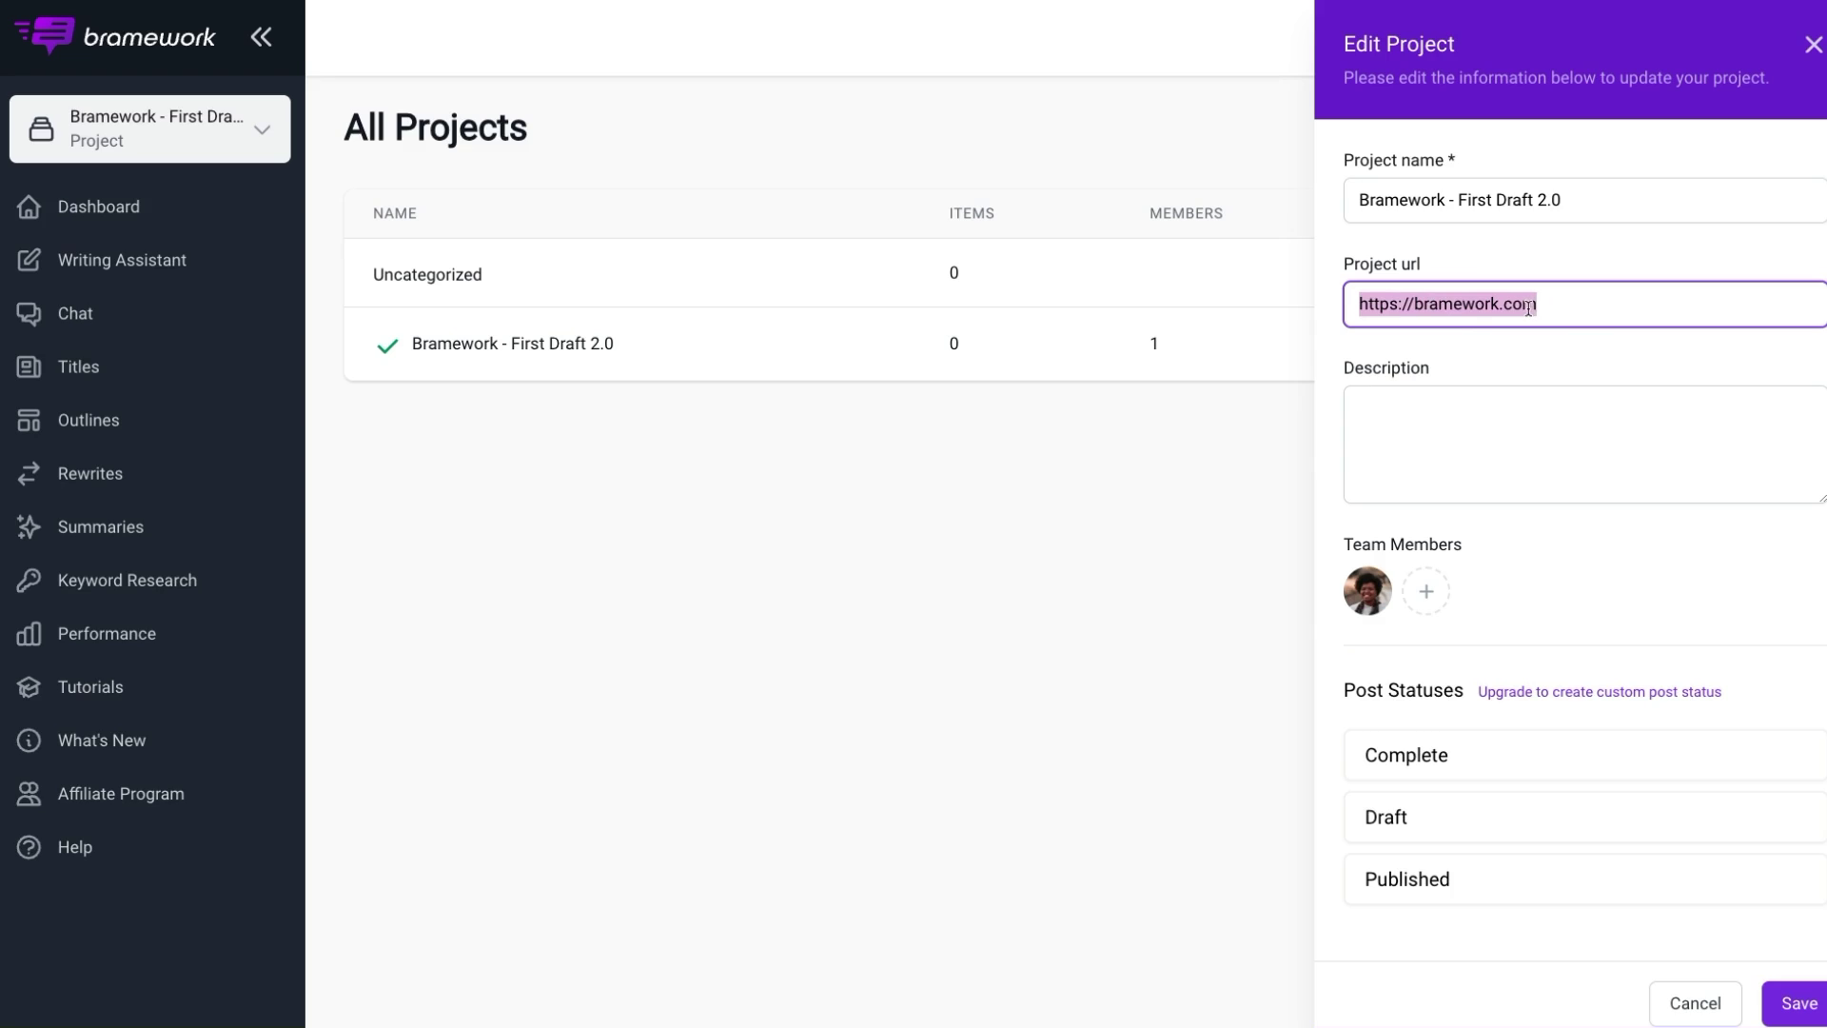
click(1814, 45)
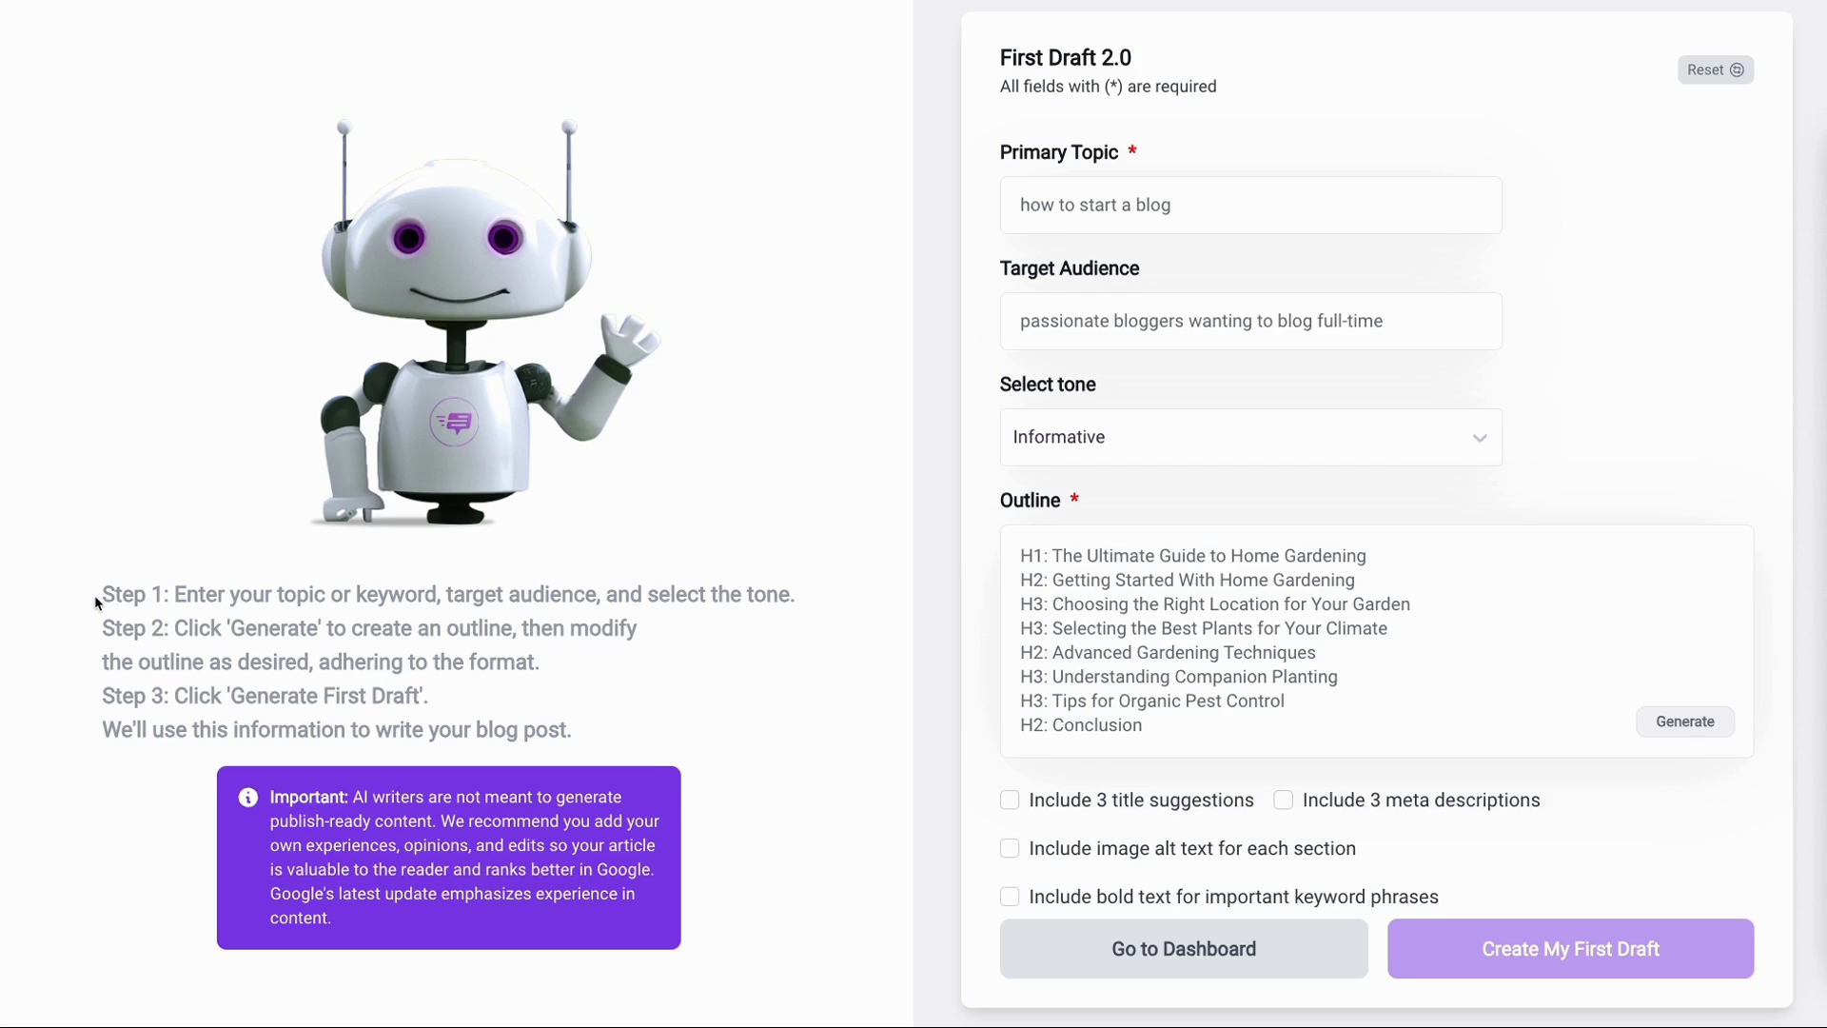
- Set the topic to 'website marketing strategies' and keep Informative as the writing tone
click(260, 631)
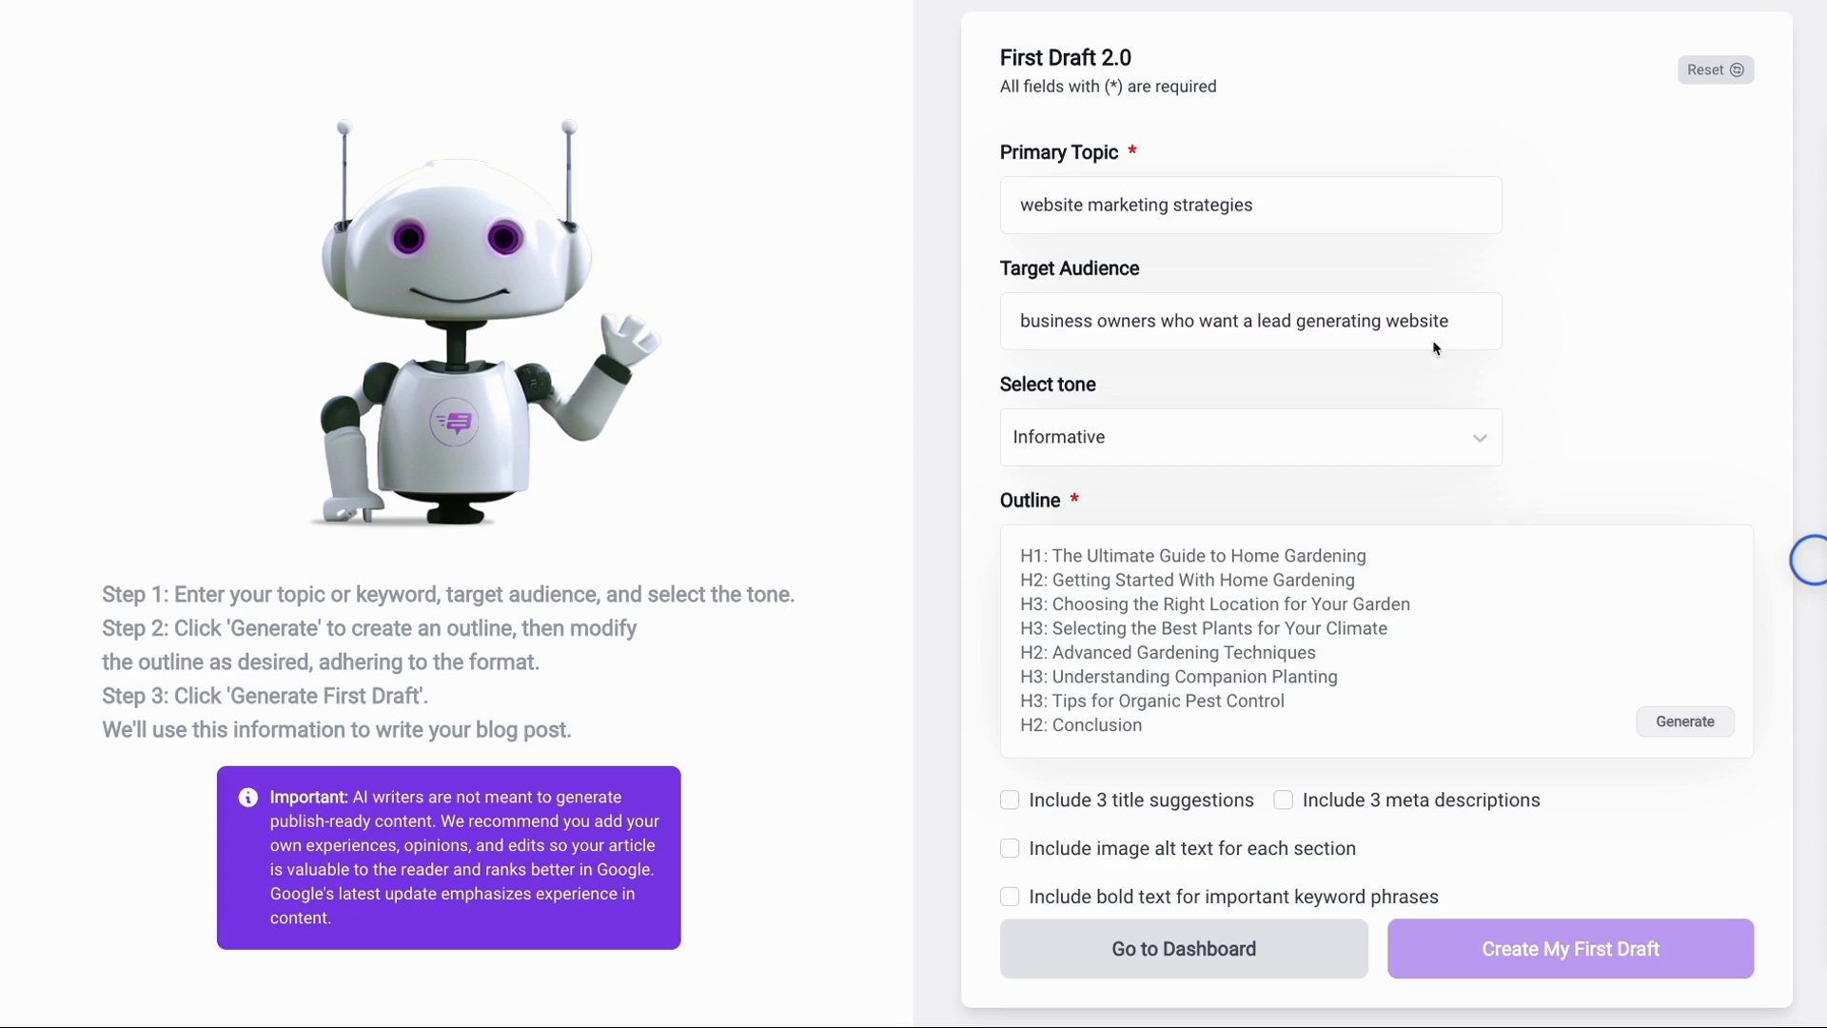
click(1480, 441)
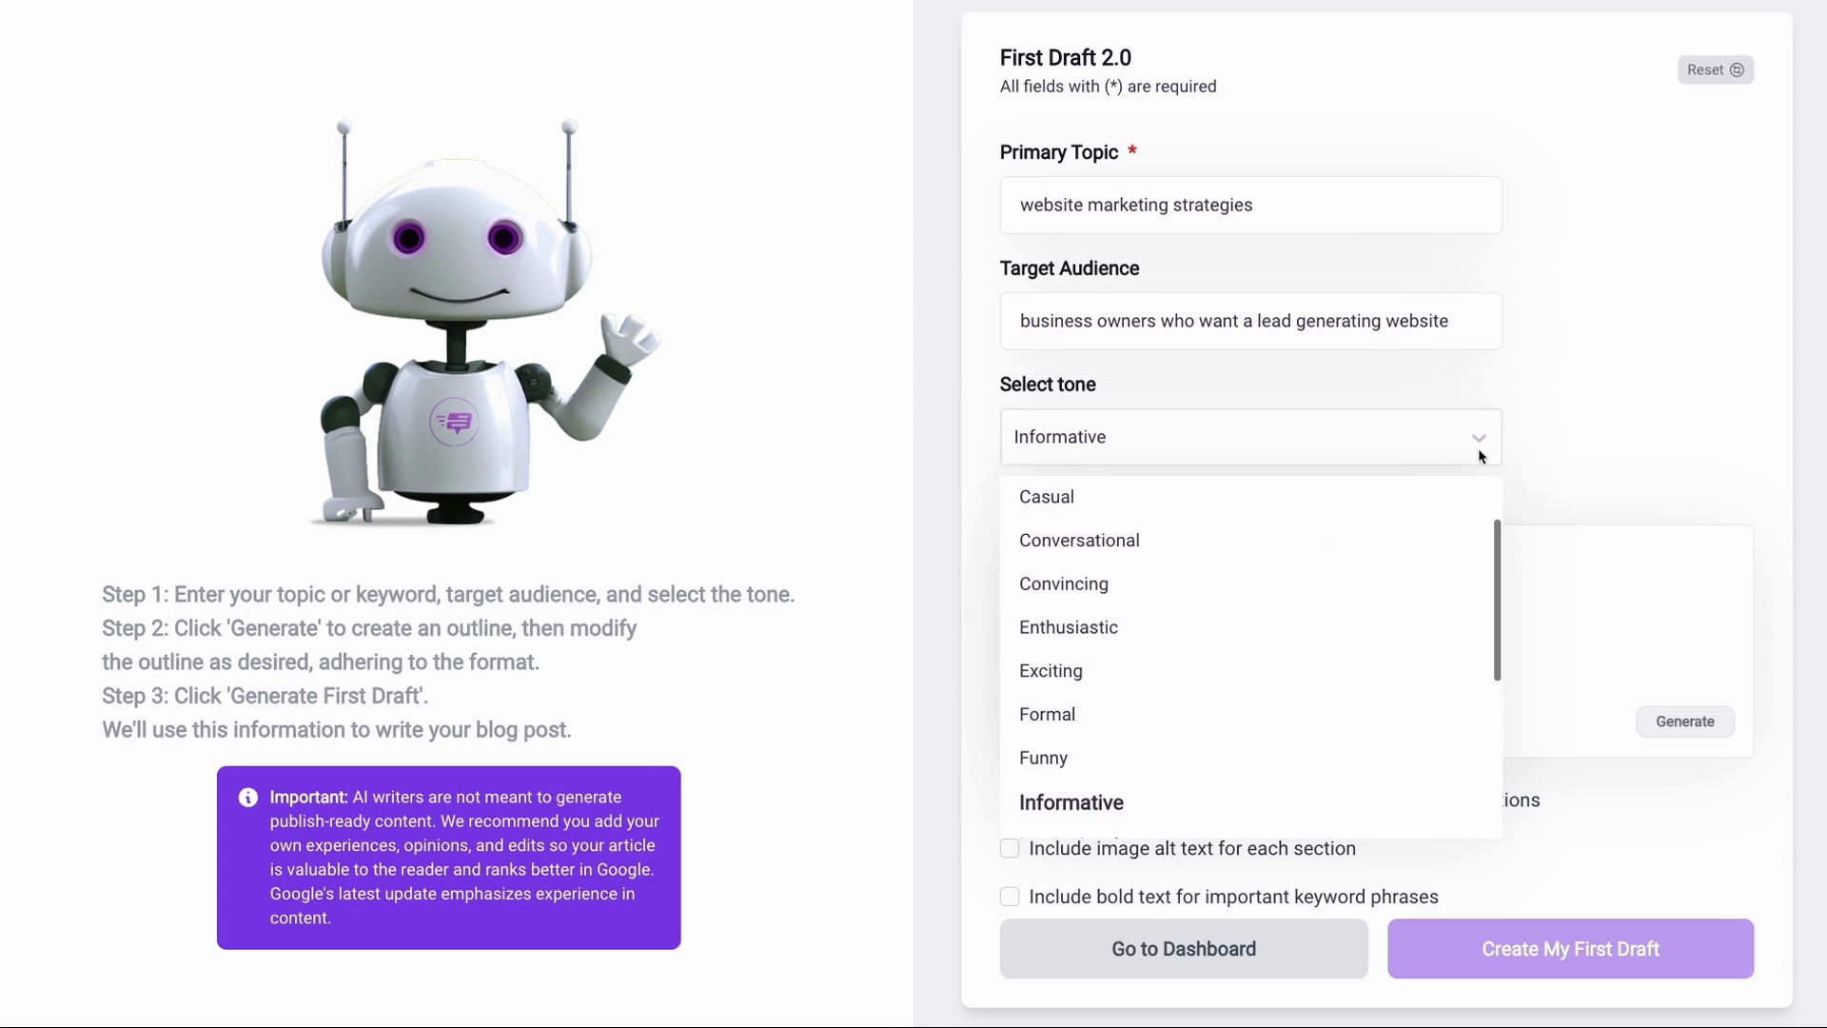
scroll(1349, 656, down, 3)
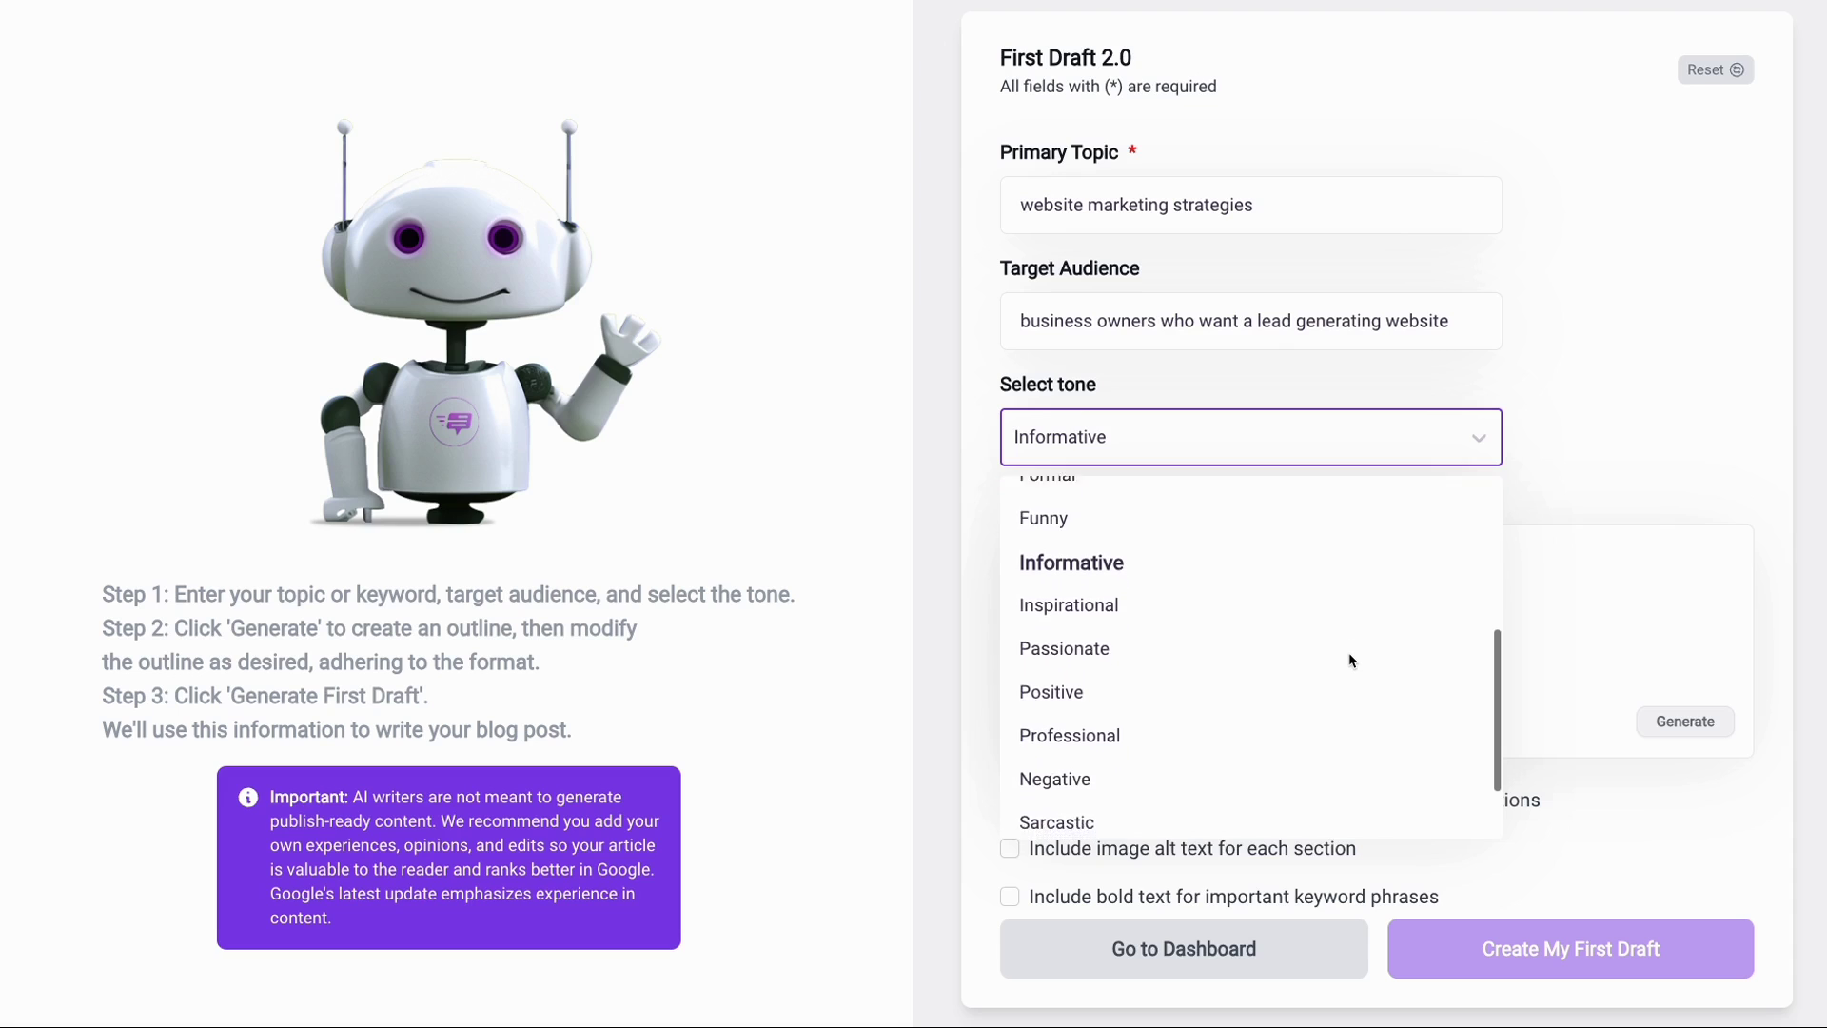
scroll(1349, 656, up, 1)
scroll(1349, 657, down, 2)
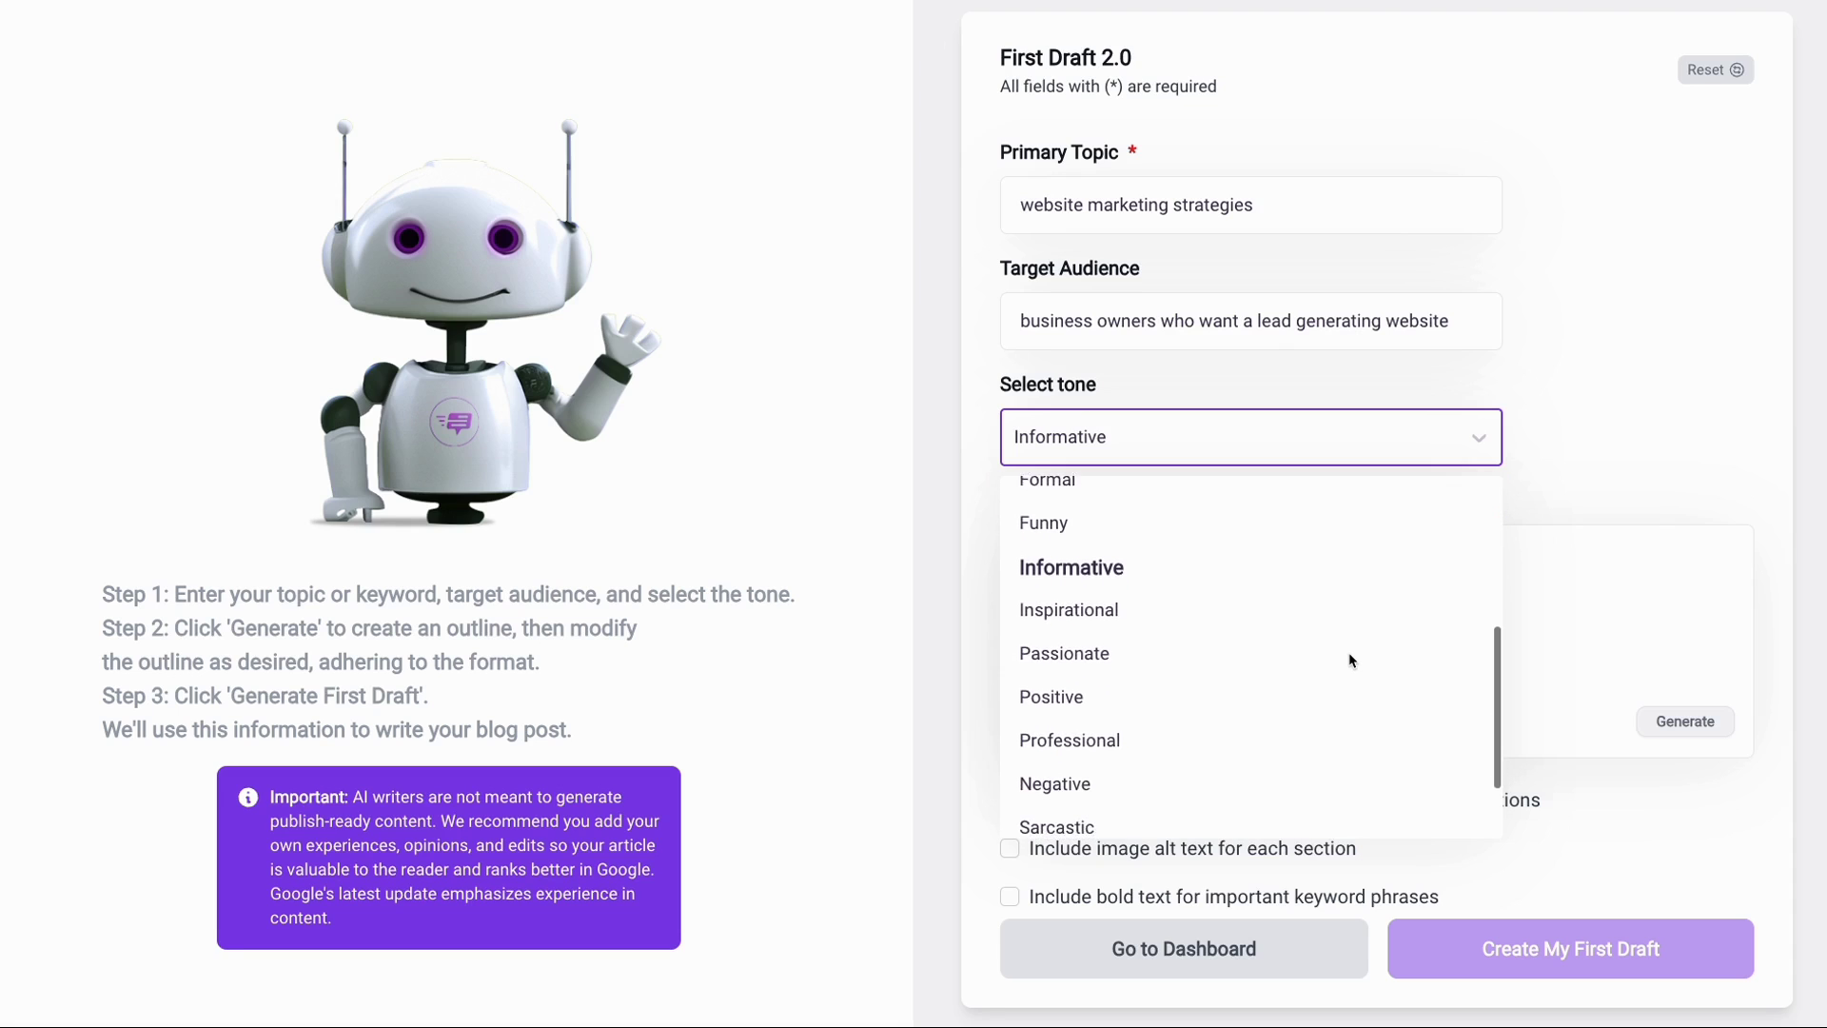
scroll(1349, 660, down, 2)
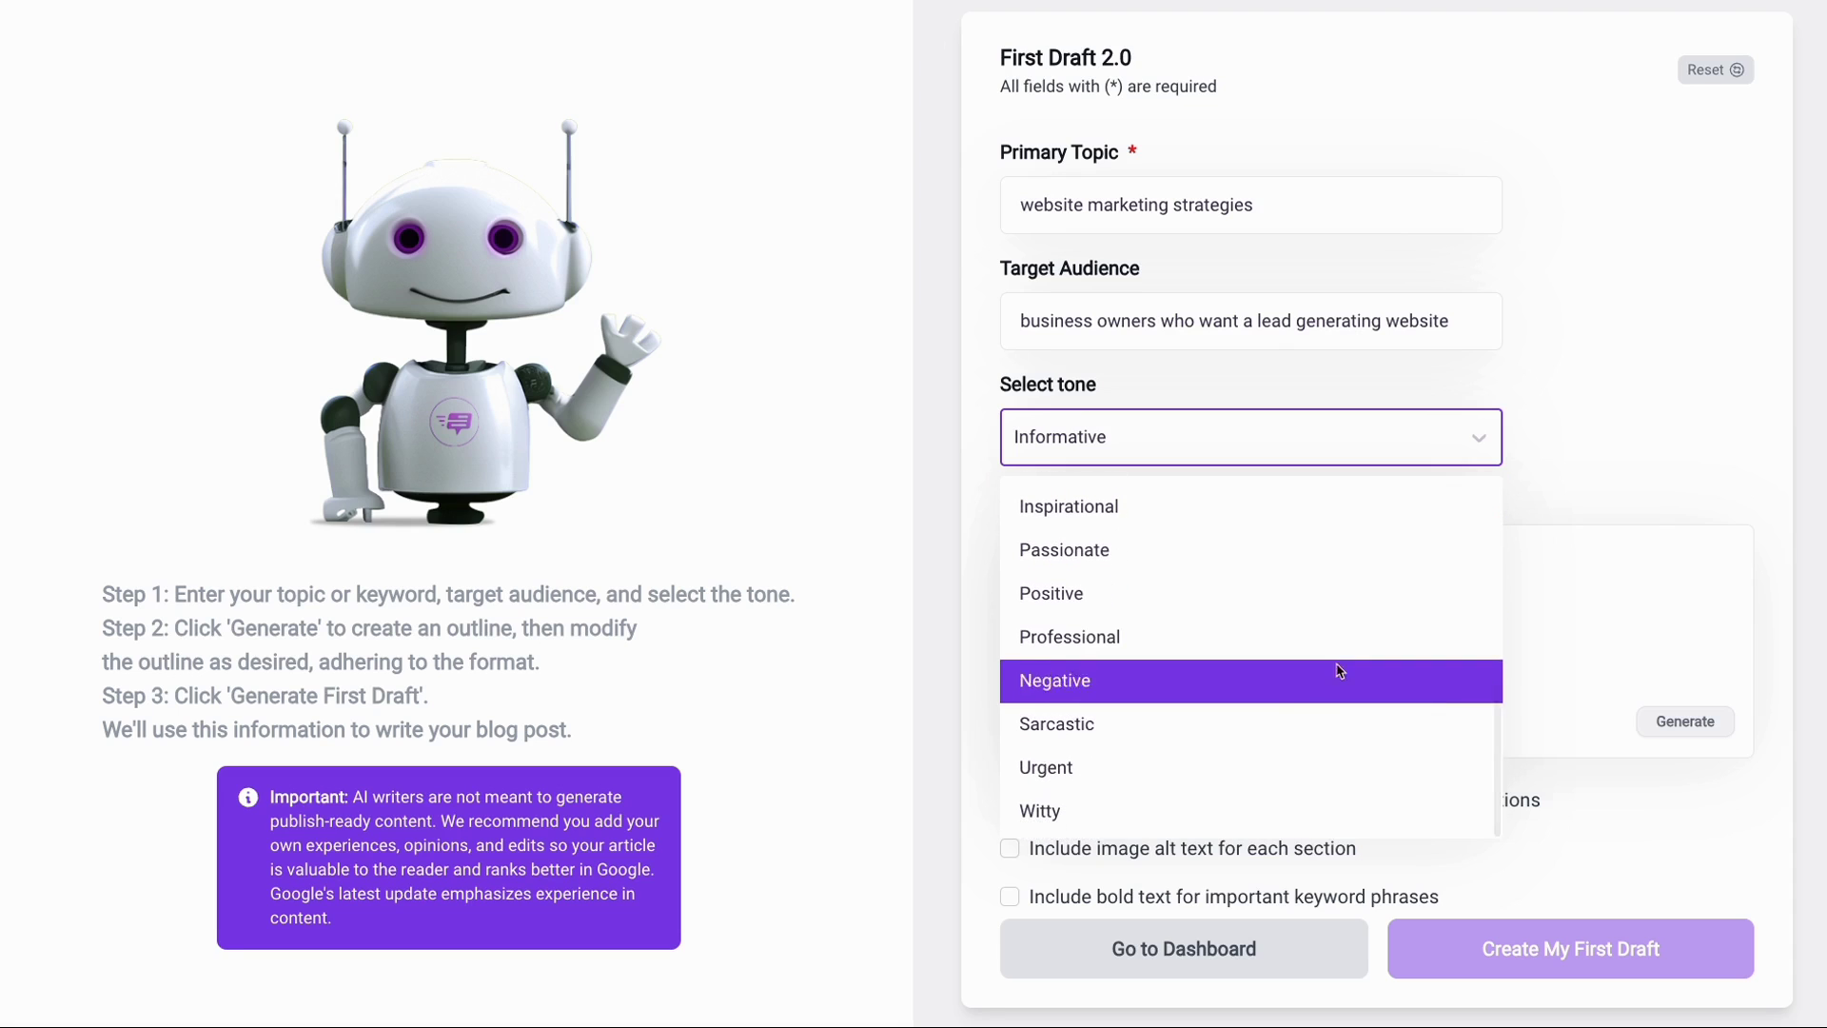
click(1480, 440)
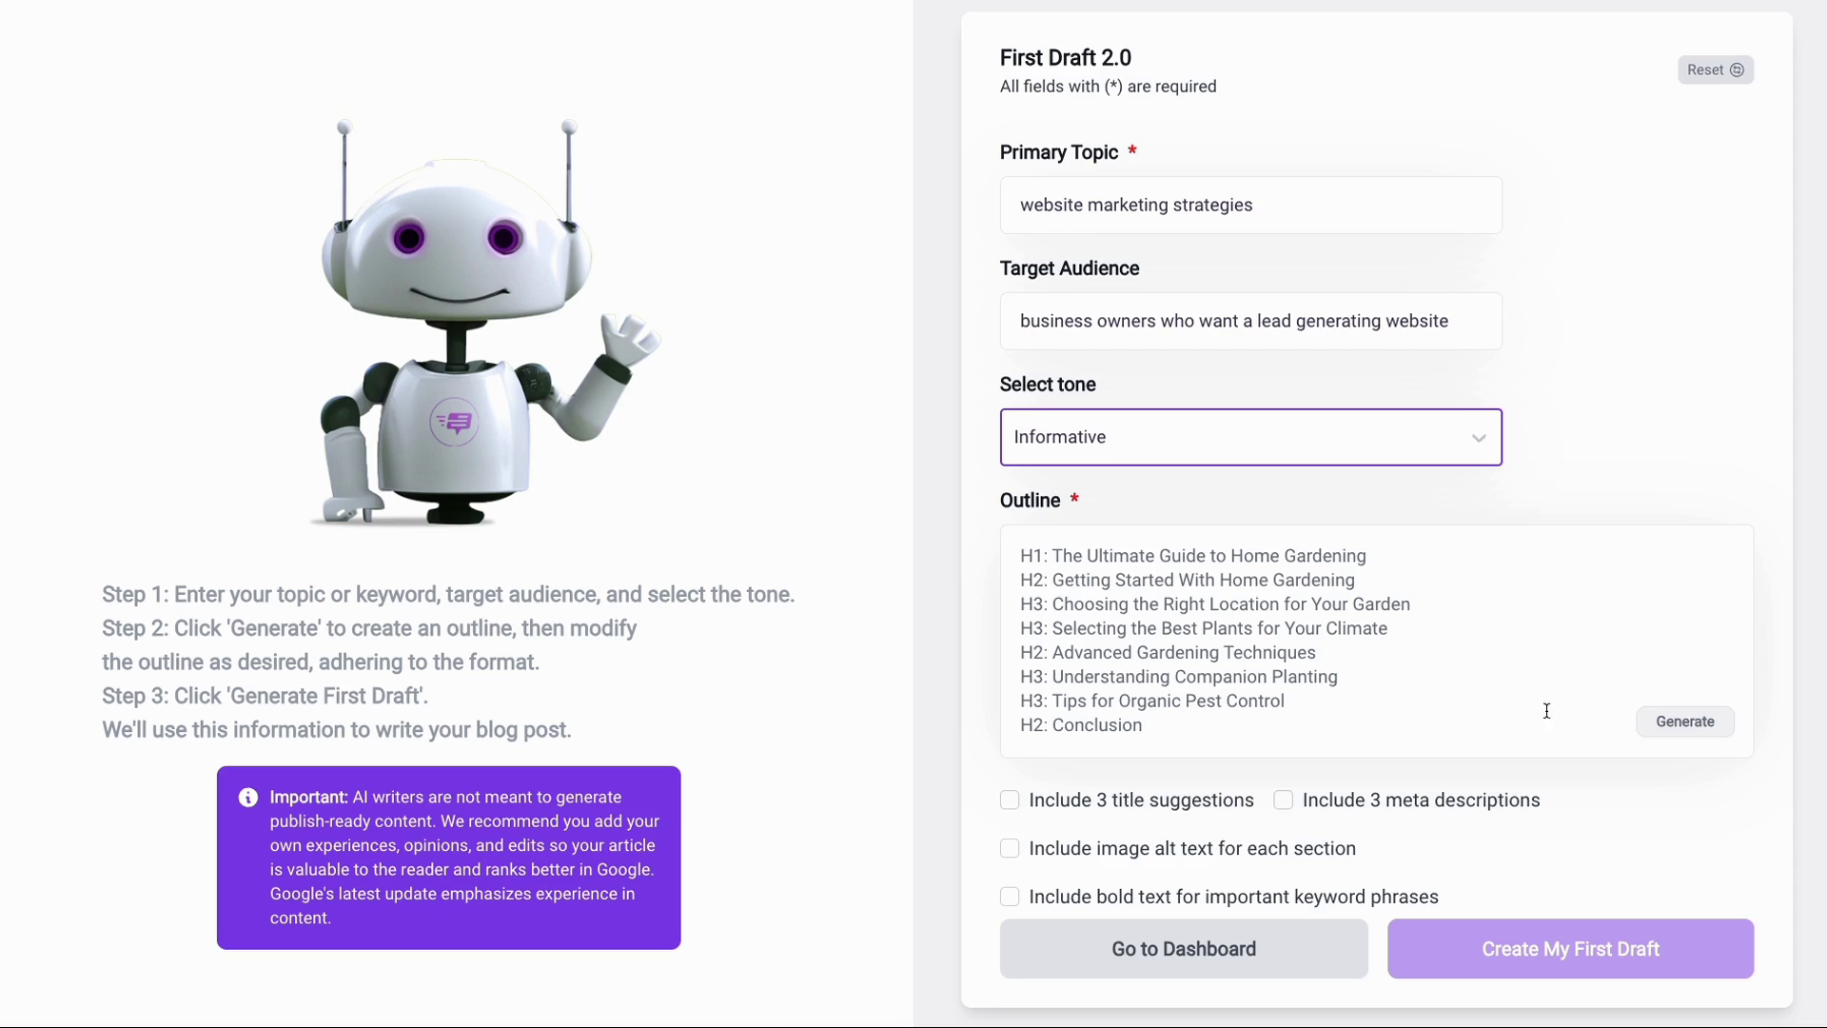
- Generate a new outline headed 'Mastering Website Marketing Strategies: A Comprehensive Guide'
click(1672, 722)
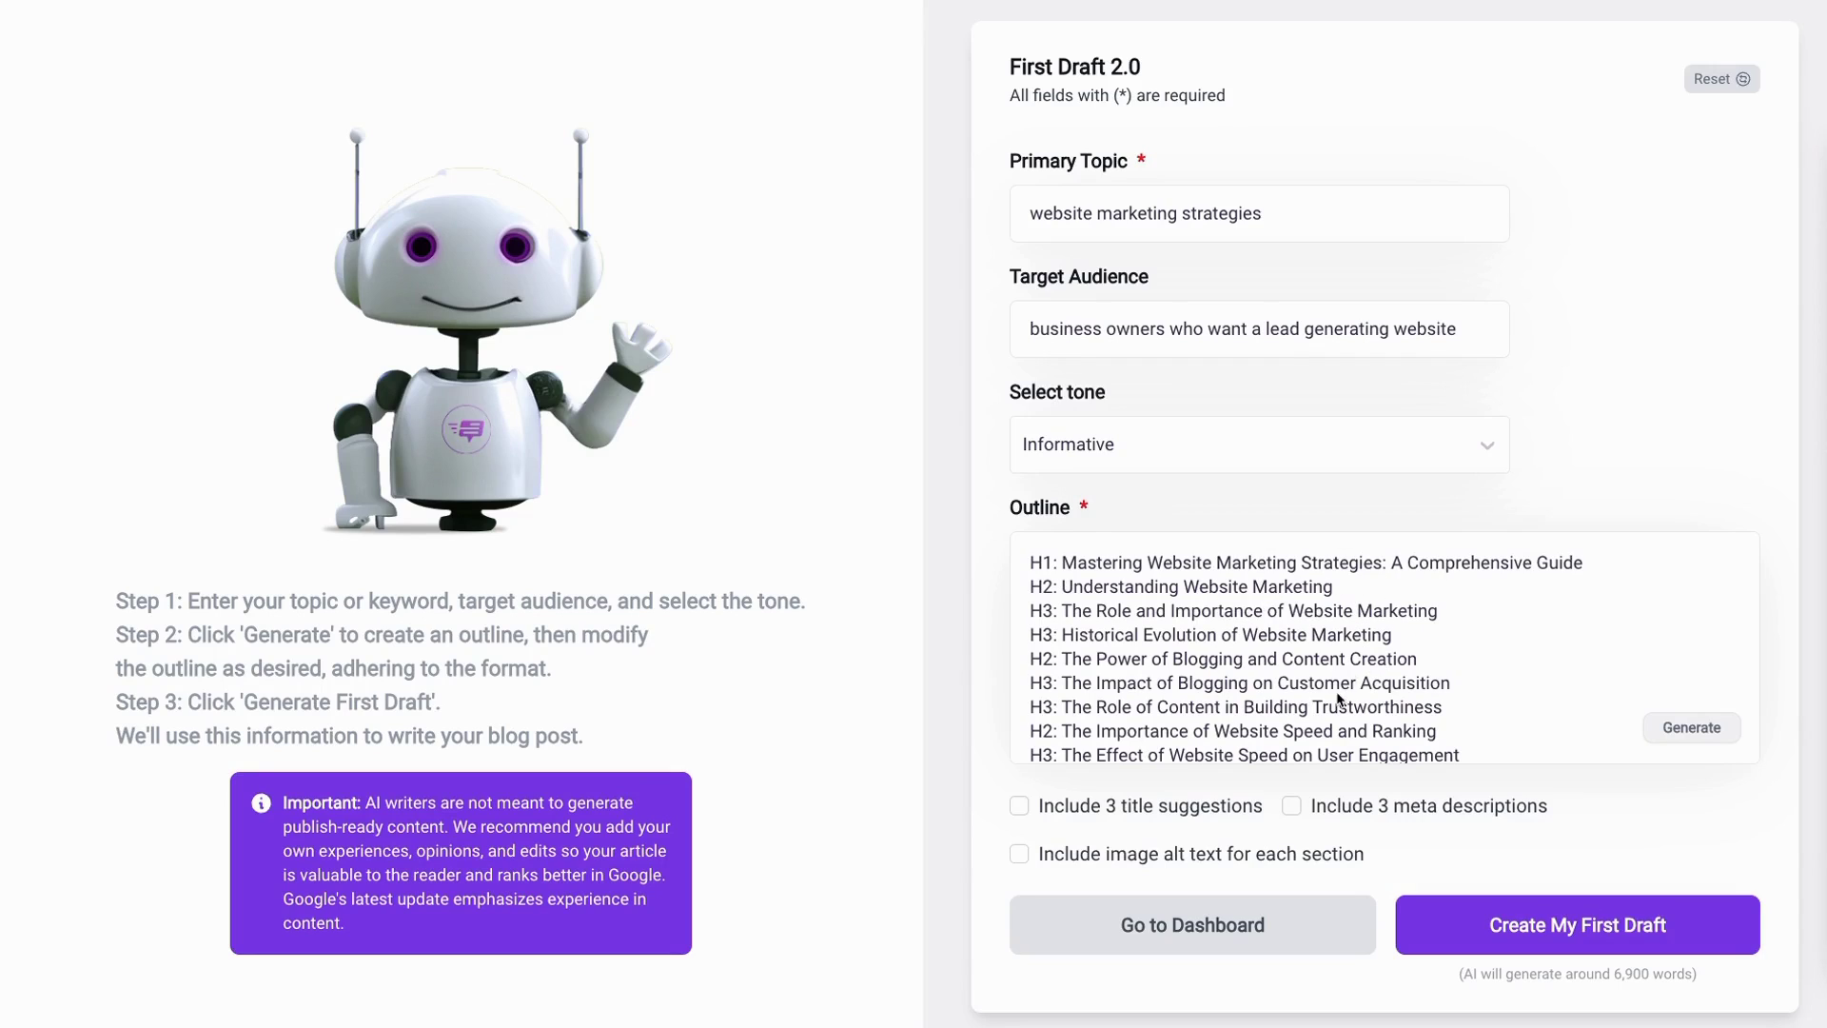
scroll(1237, 619, down, 1)
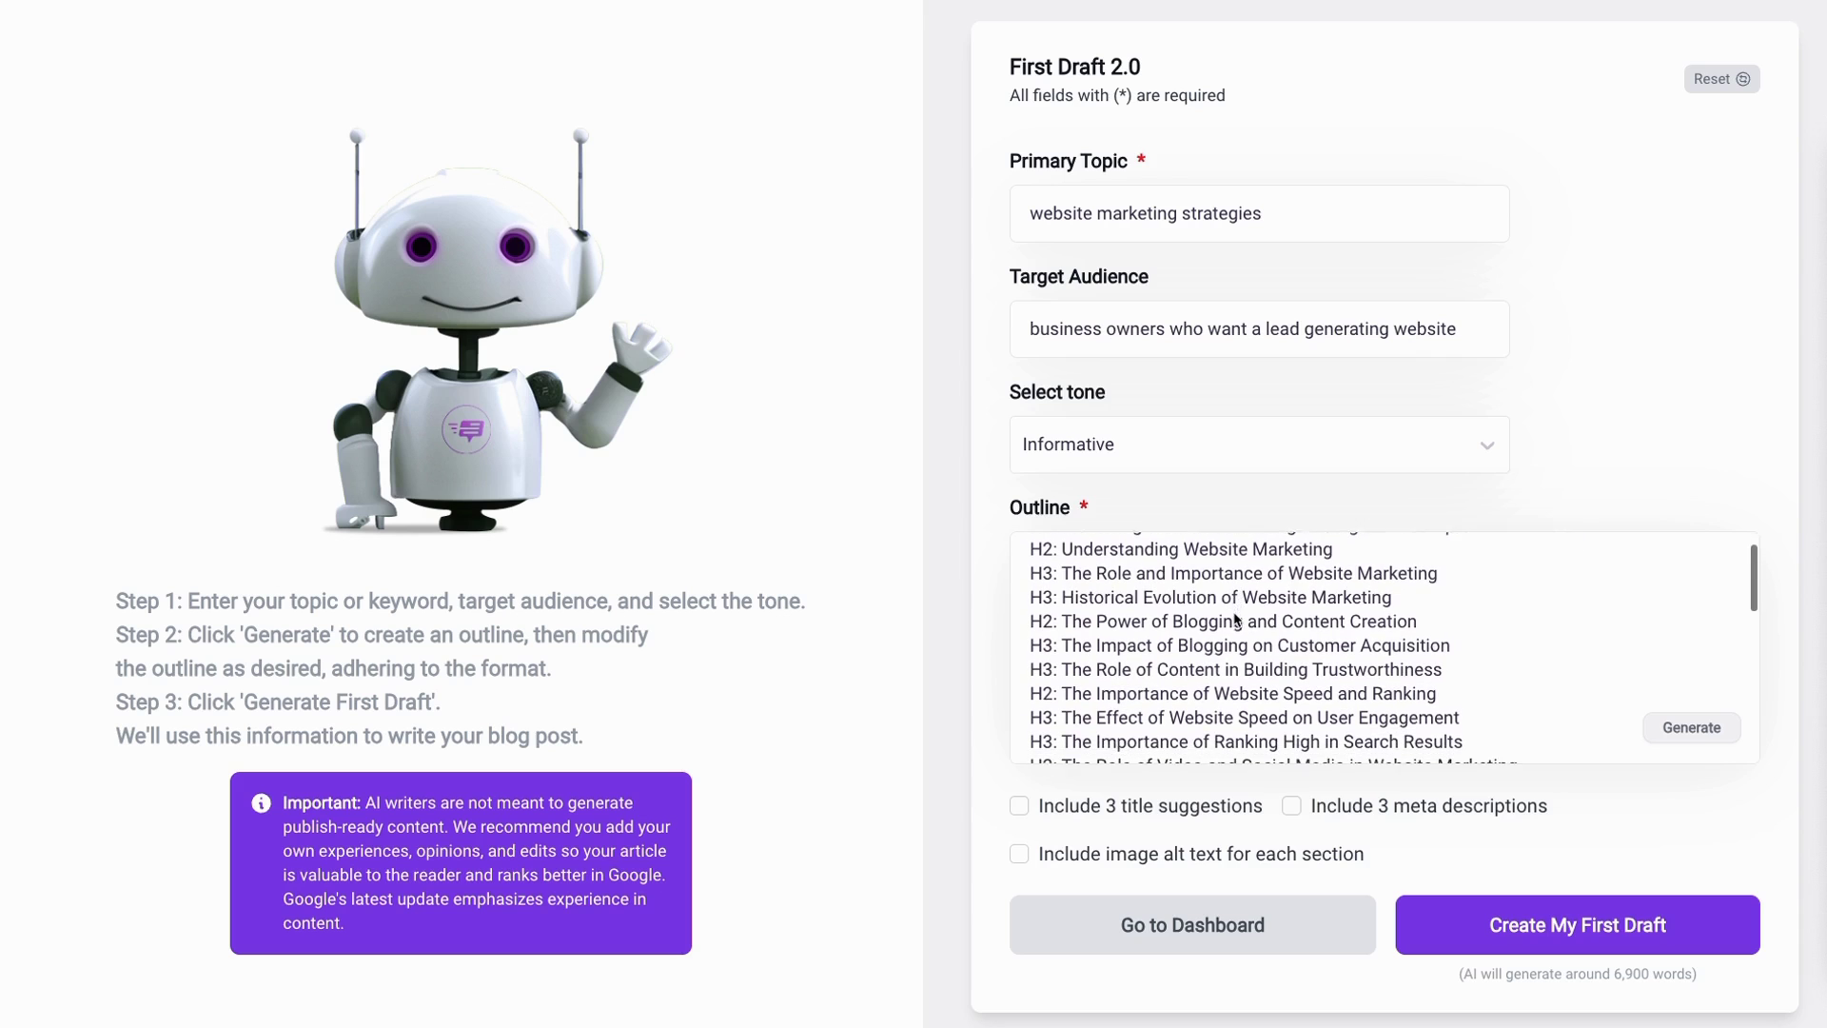
scroll(1237, 619, down, 3)
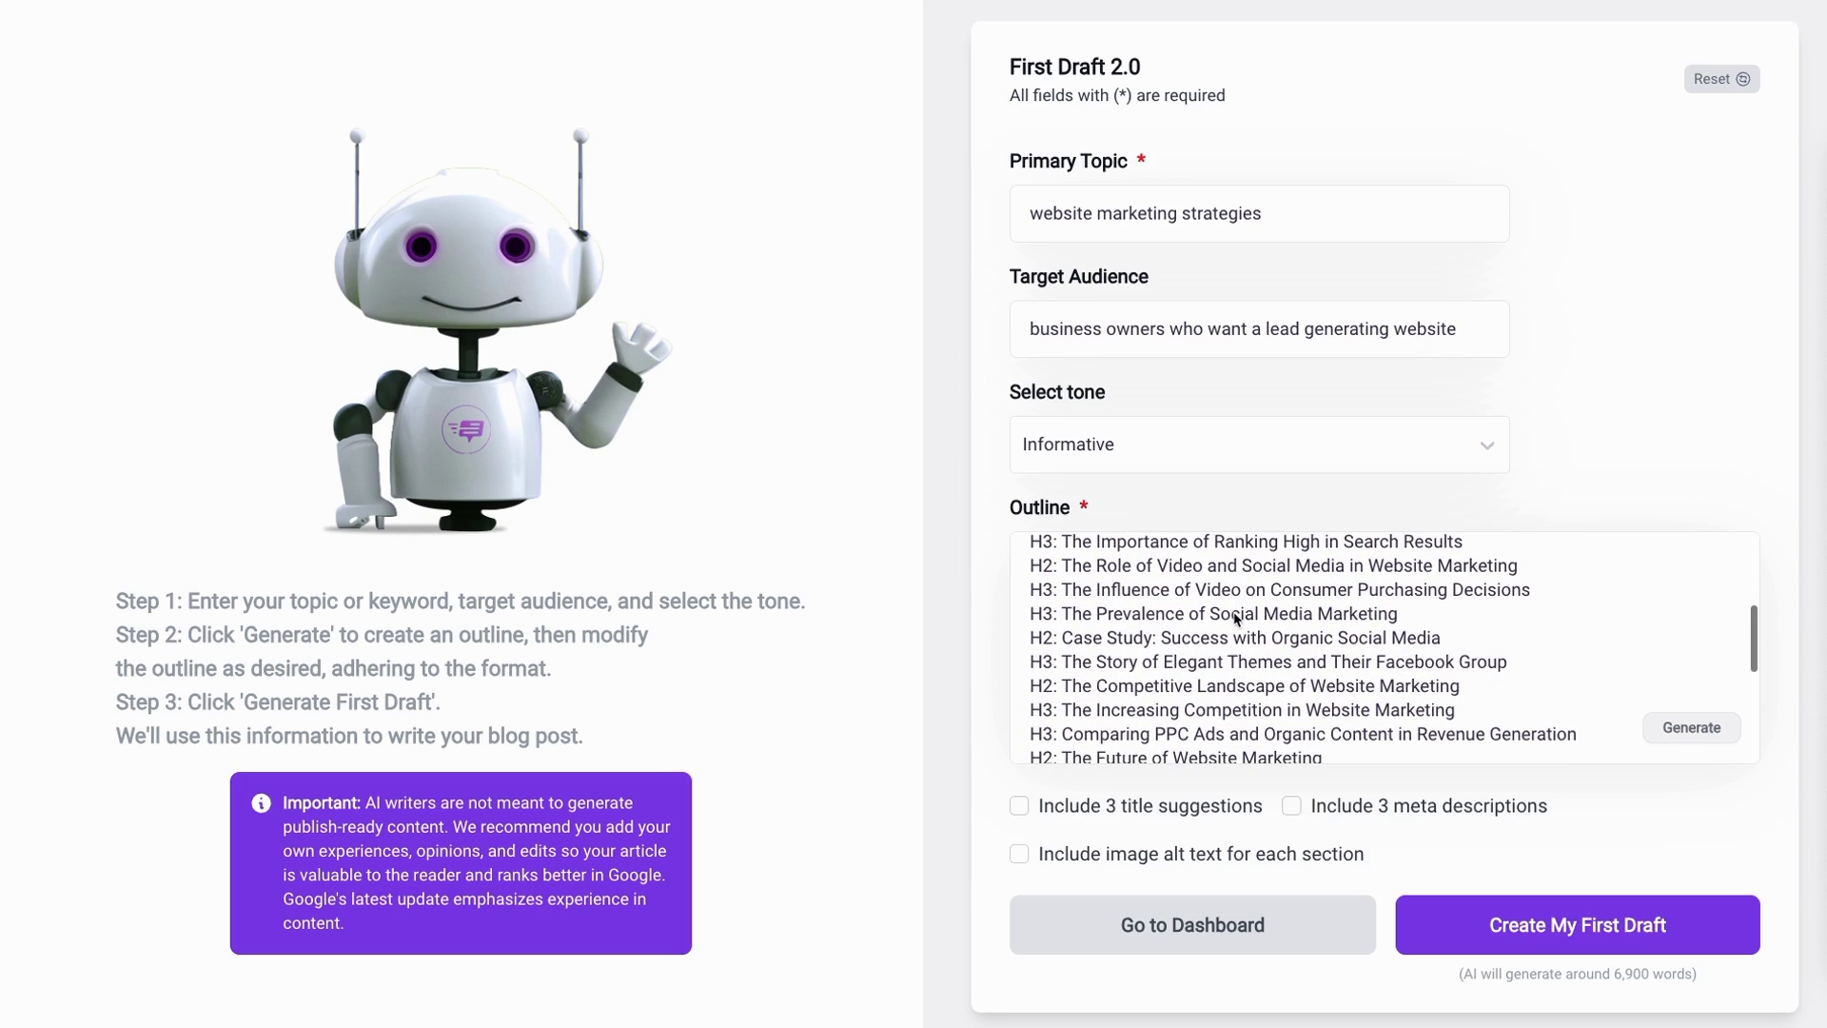
scroll(1235, 618, down, 1)
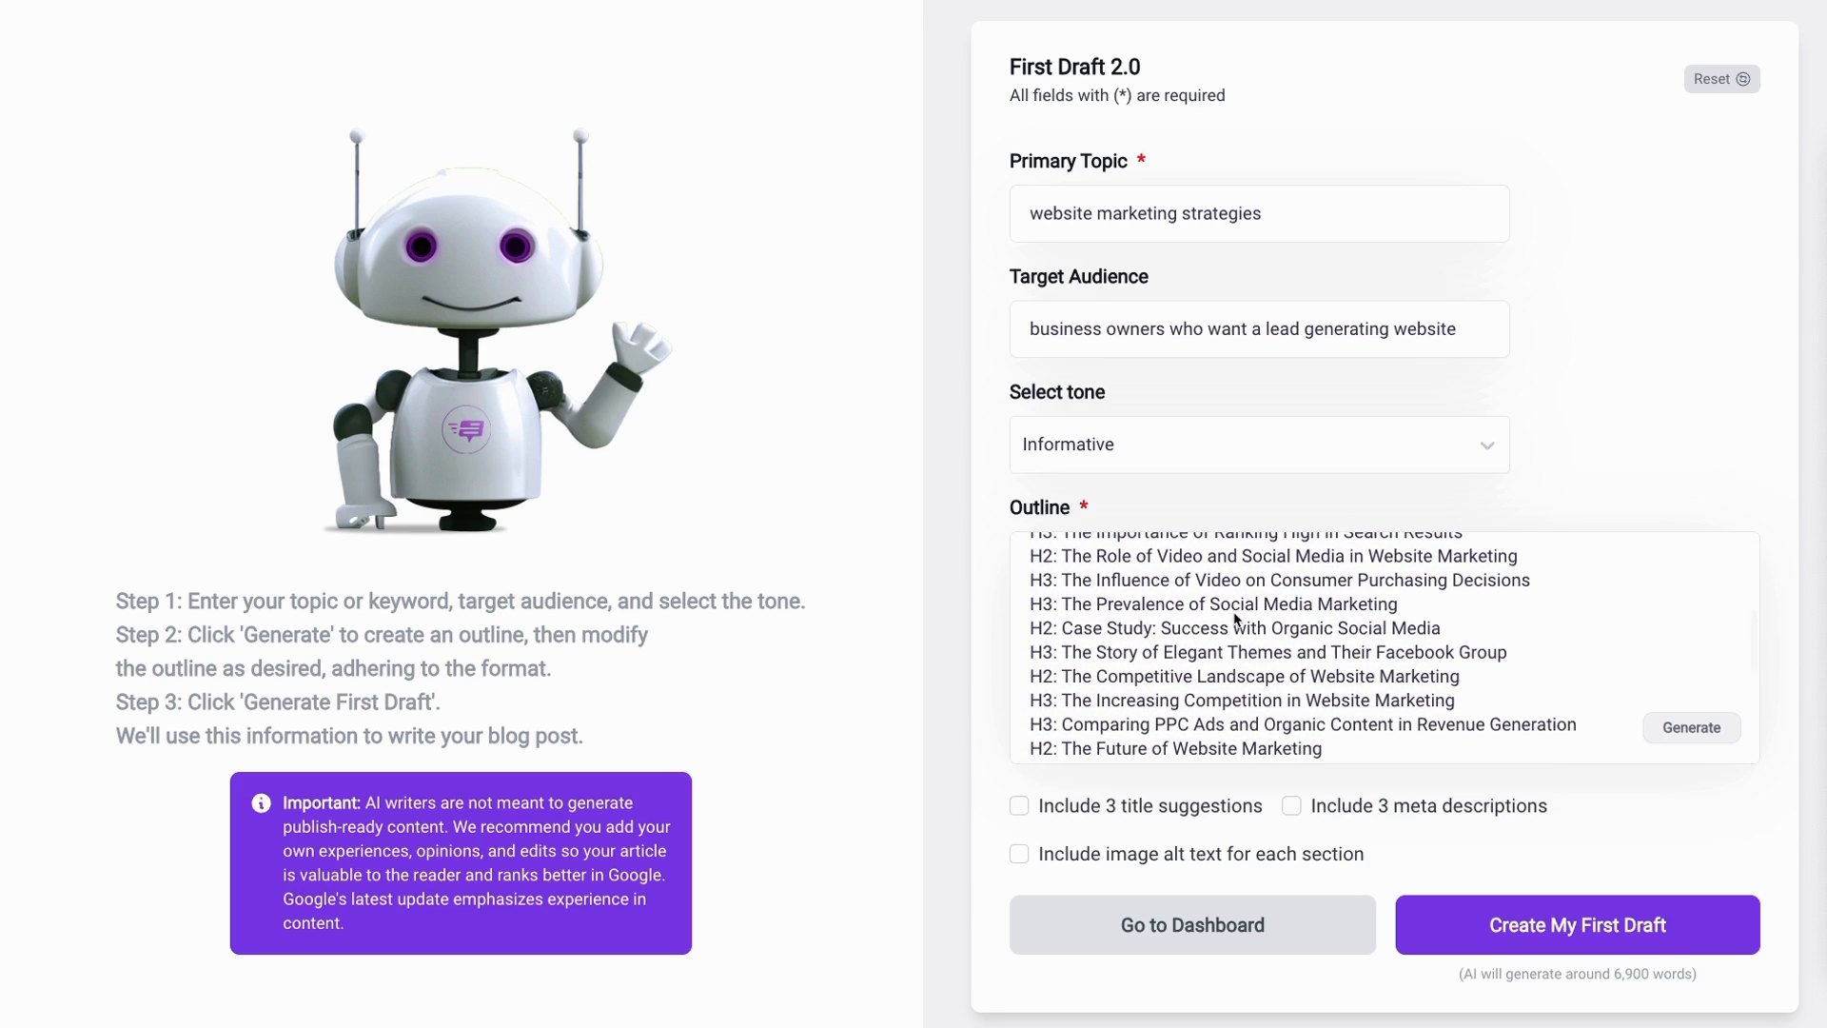
scroll(1235, 618, down, 2)
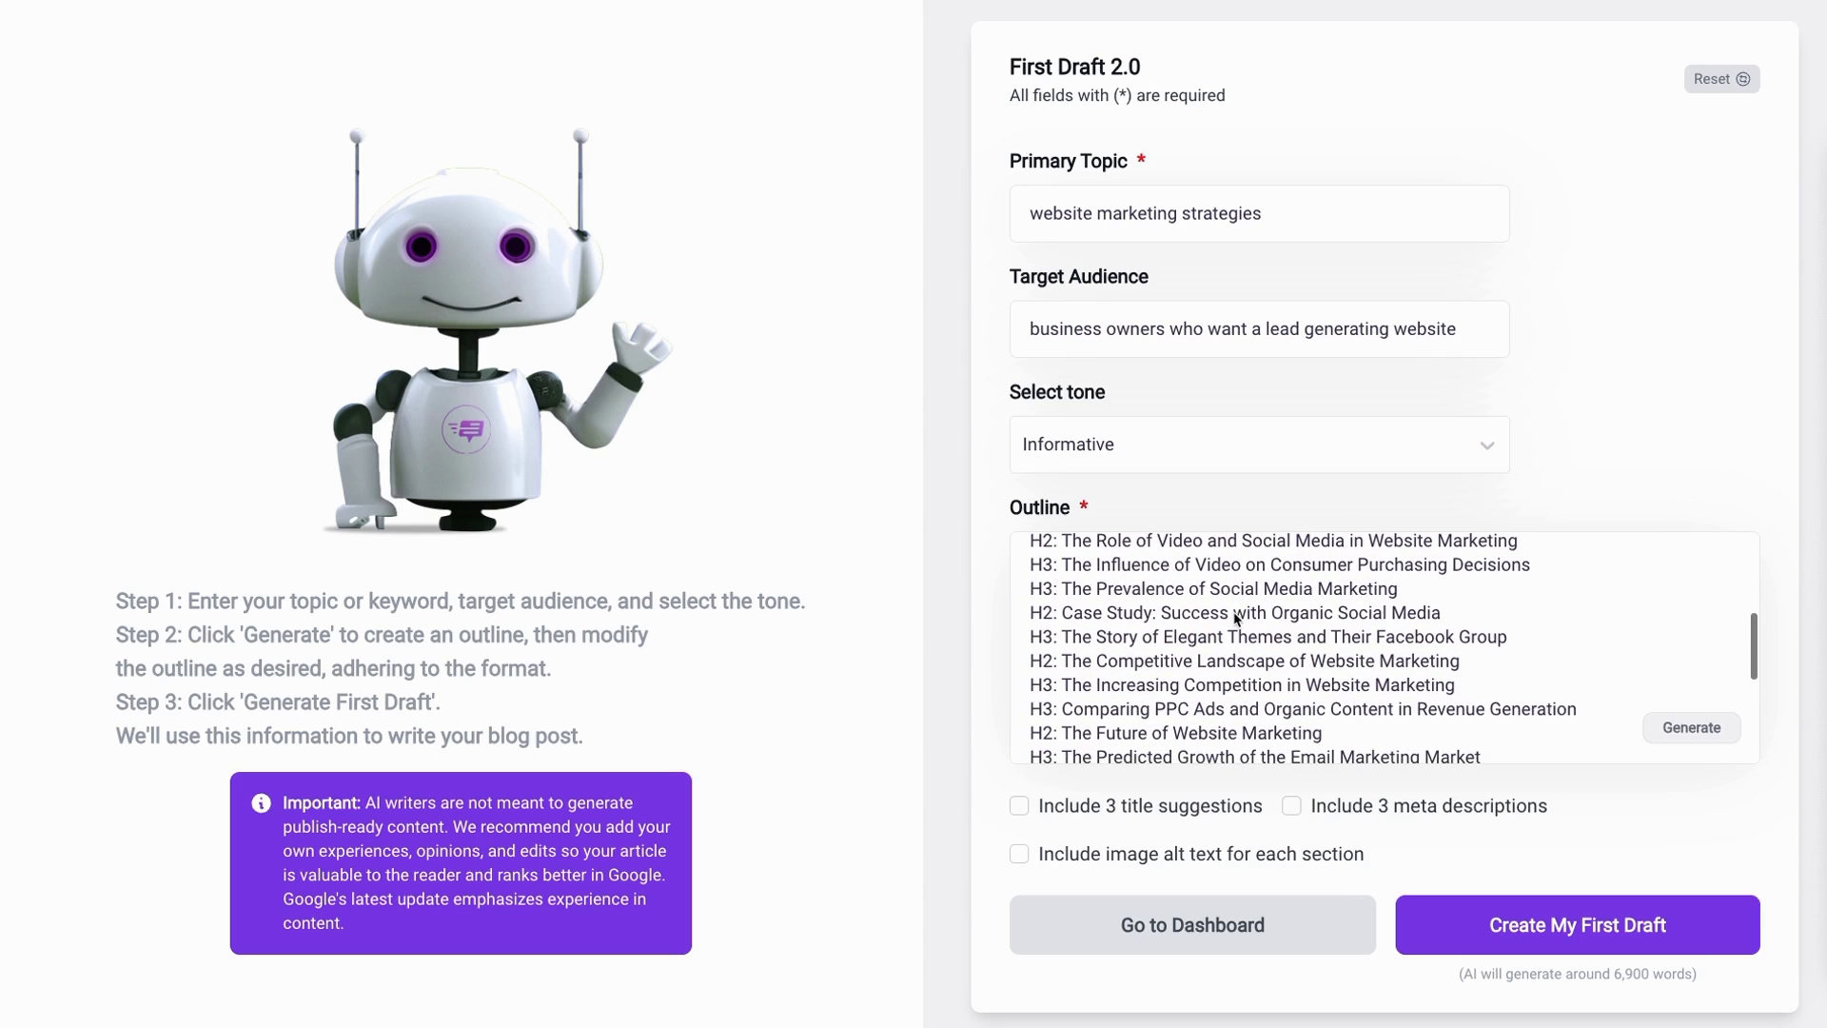
scroll(1235, 619, down, 1)
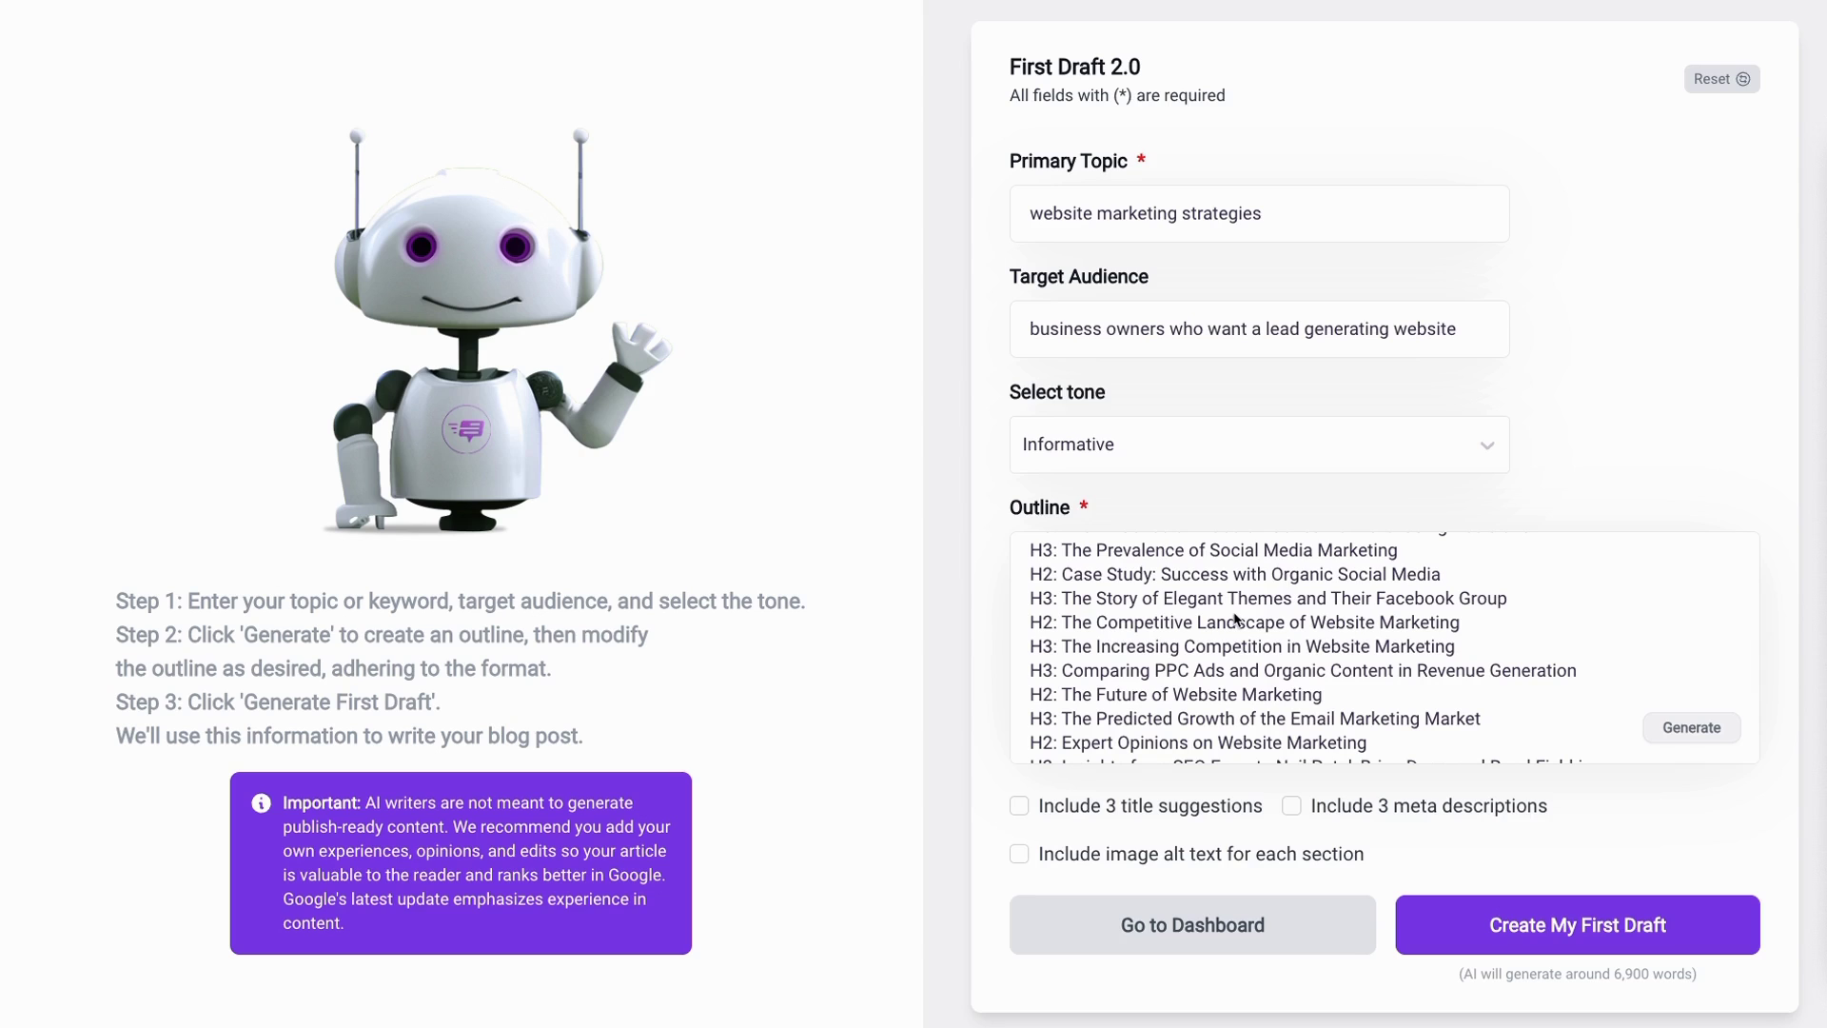
scroll(1235, 619, down, 2)
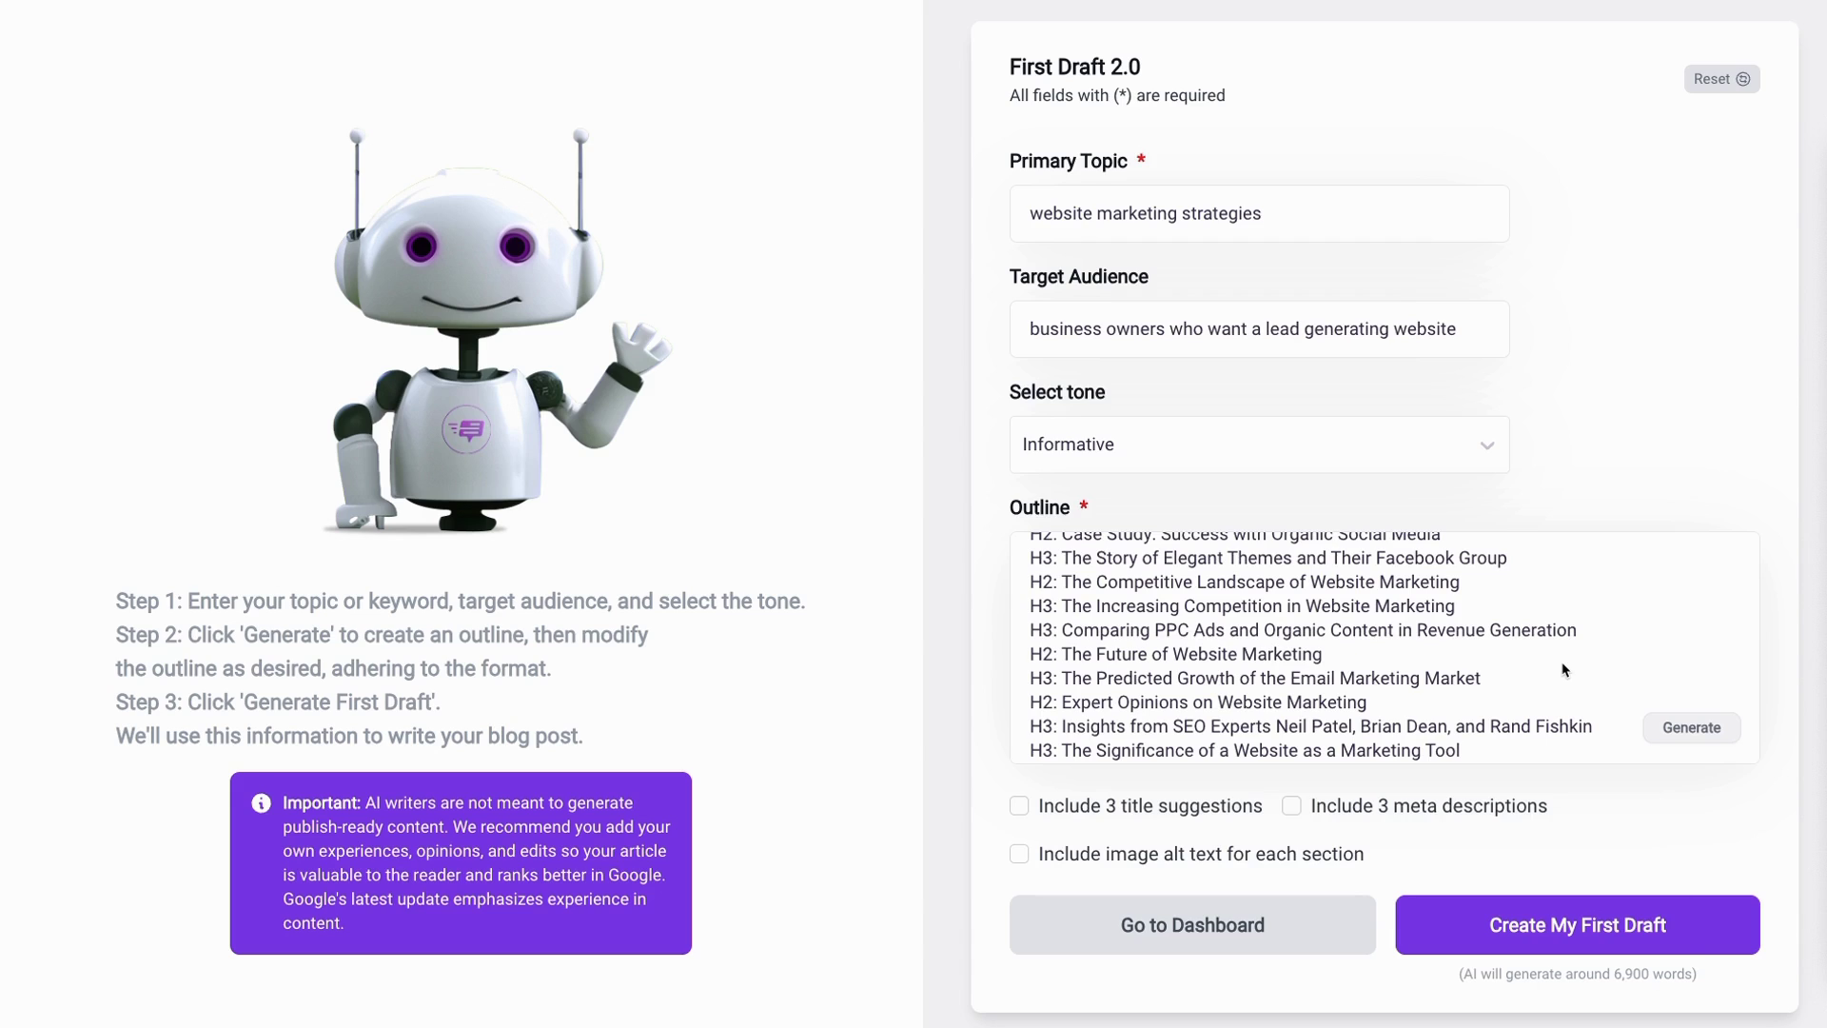
scroll(1563, 670, down, 1)
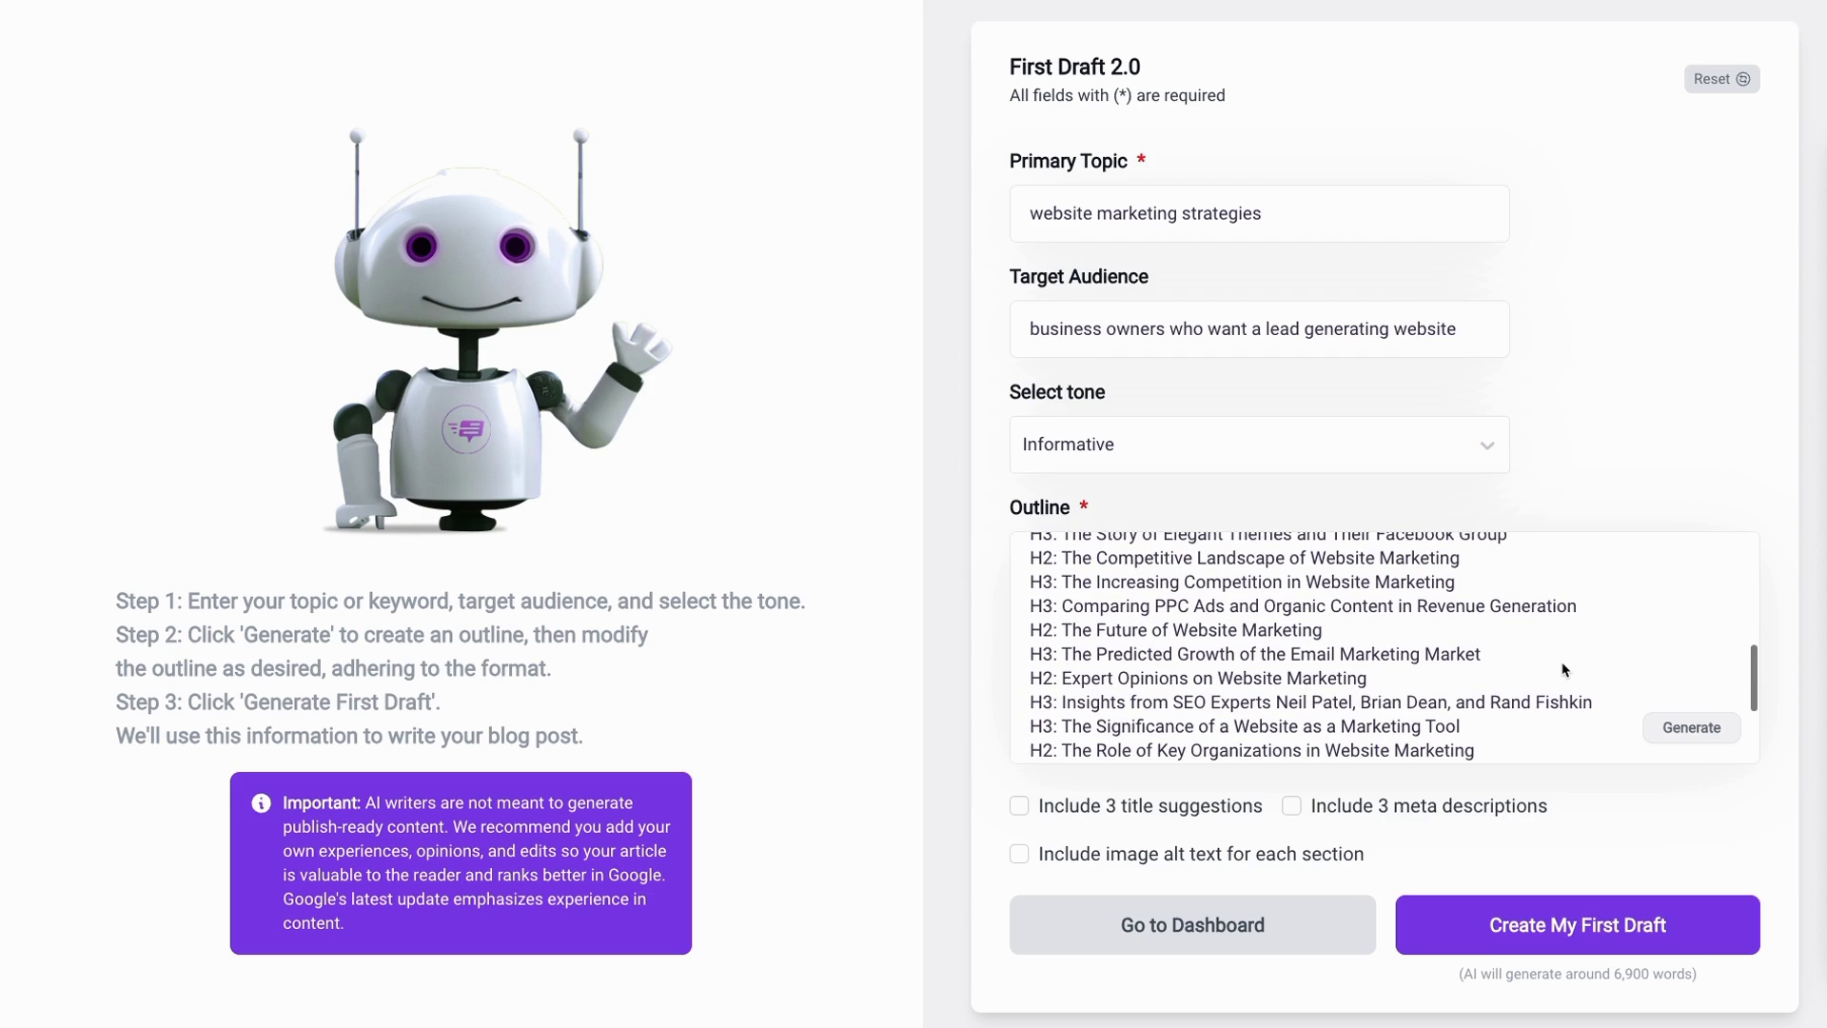
scroll(1563, 670, up, 2)
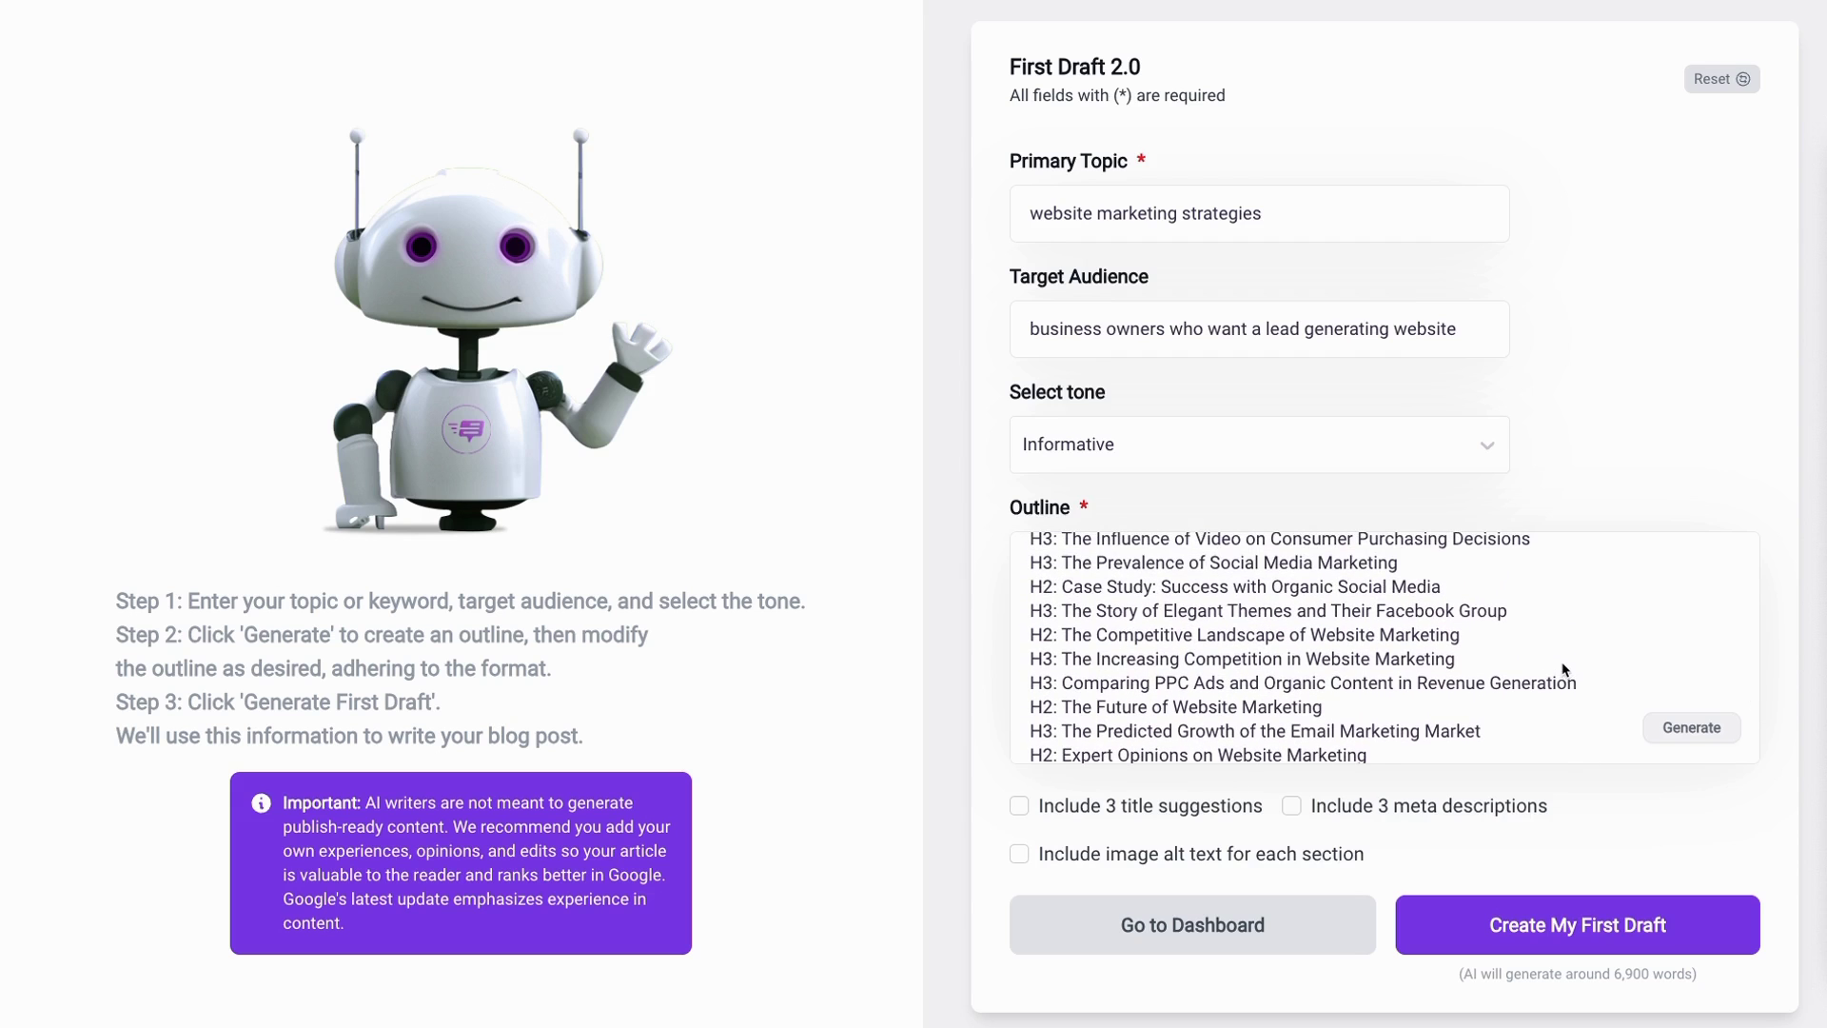
scroll(1542, 676, up, 5)
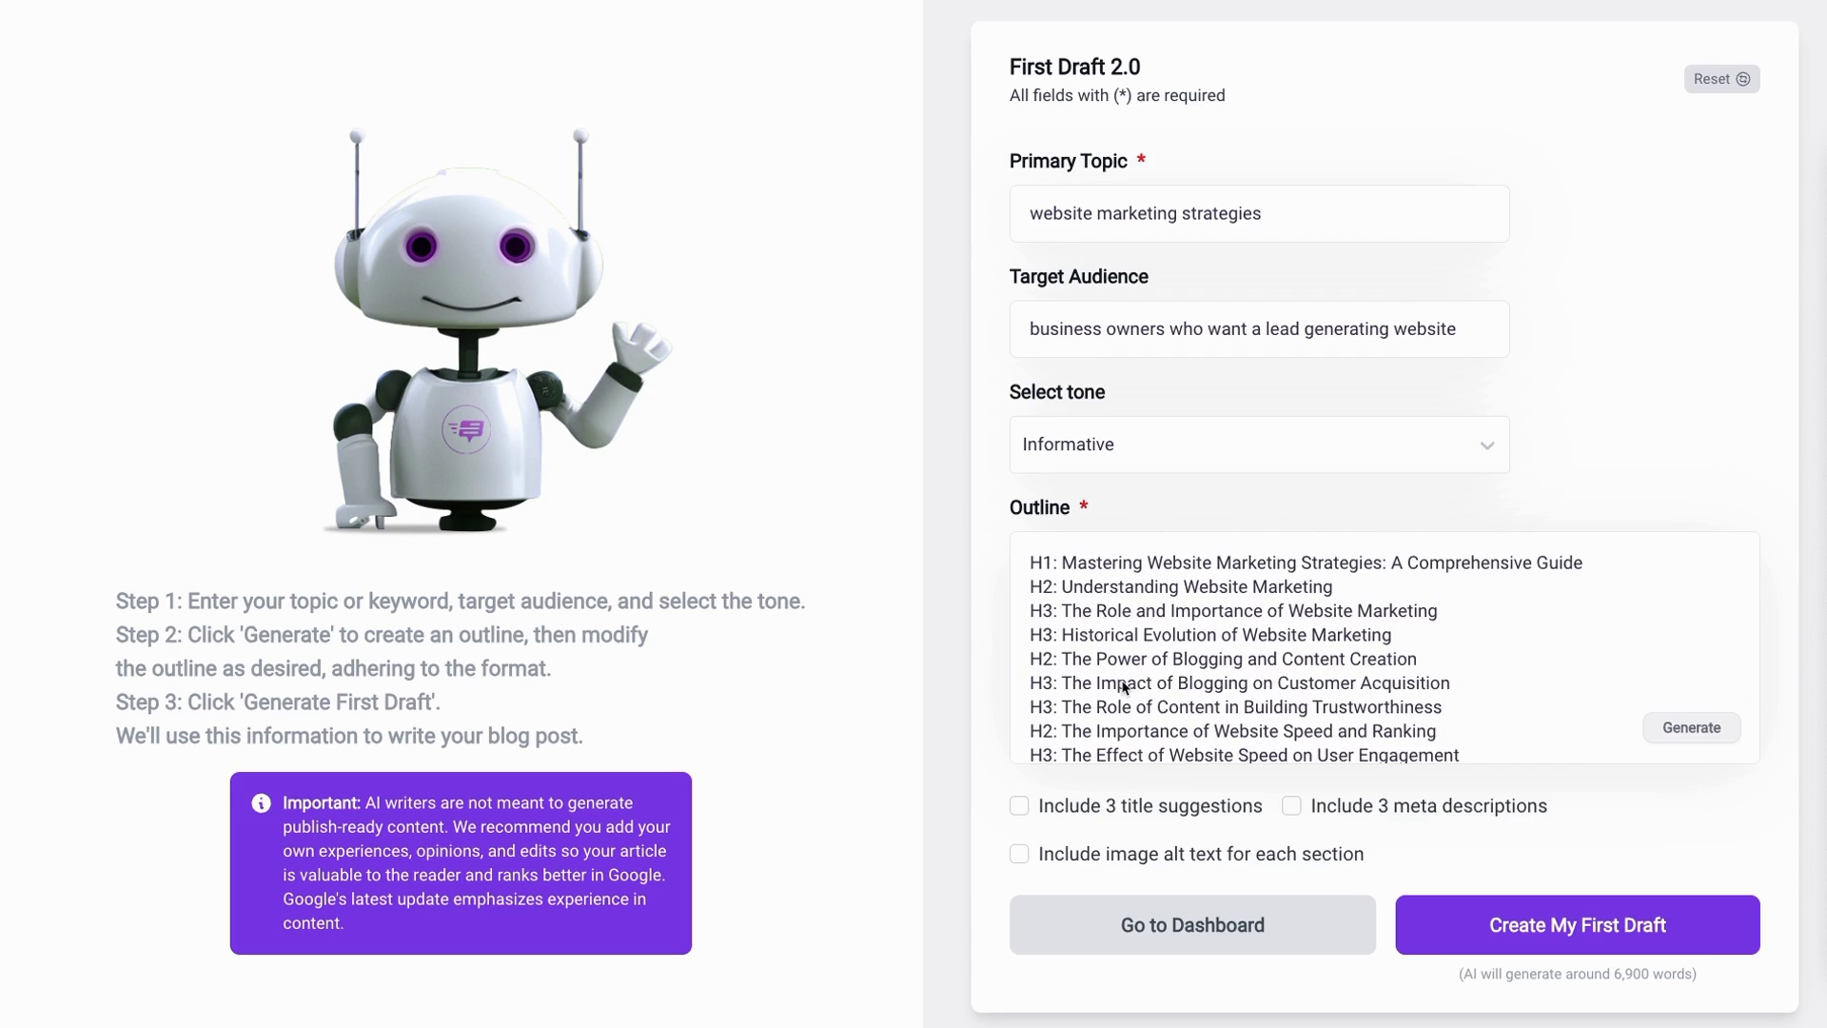
- Delete the five video and social media outline lines, dropping the estimate from 5,775 to about 2,625 words
scroll(1125, 686, down, 1)
scroll(1122, 687, down, 4)
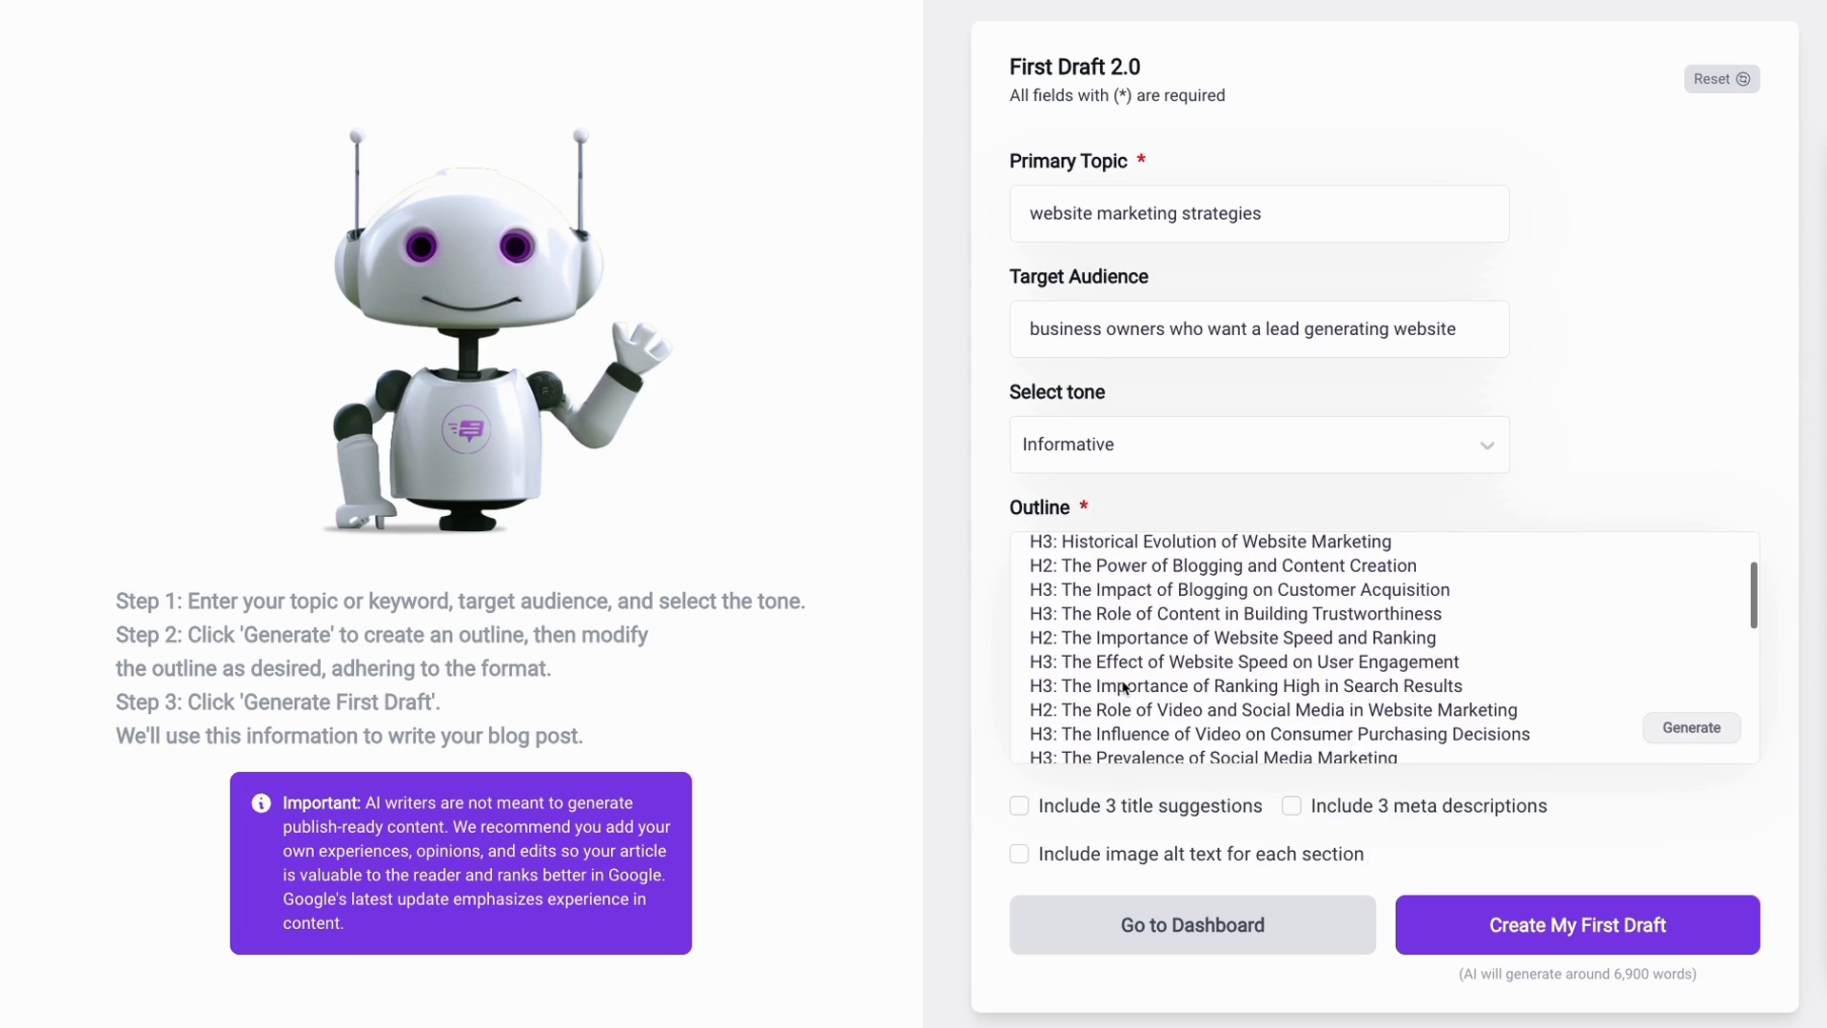
scroll(1125, 687, down, 5)
drag(1509, 682, 1025, 587)
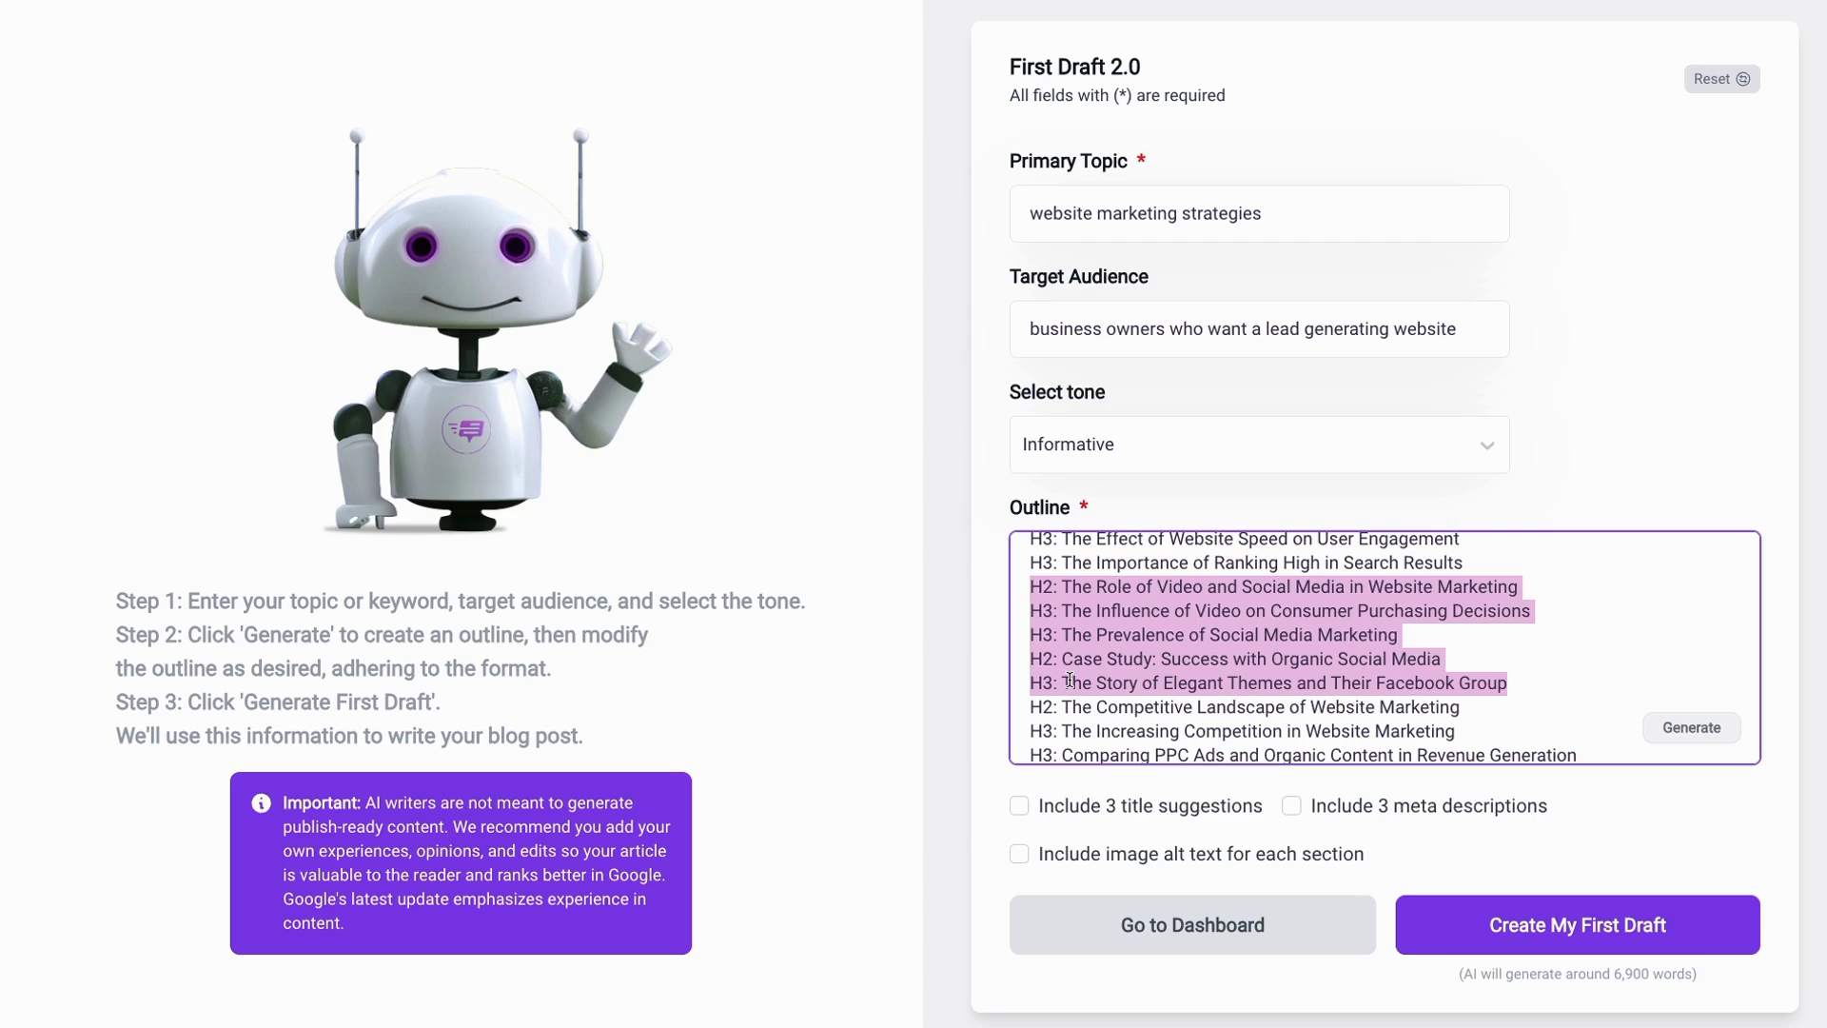
key(BackSpace)
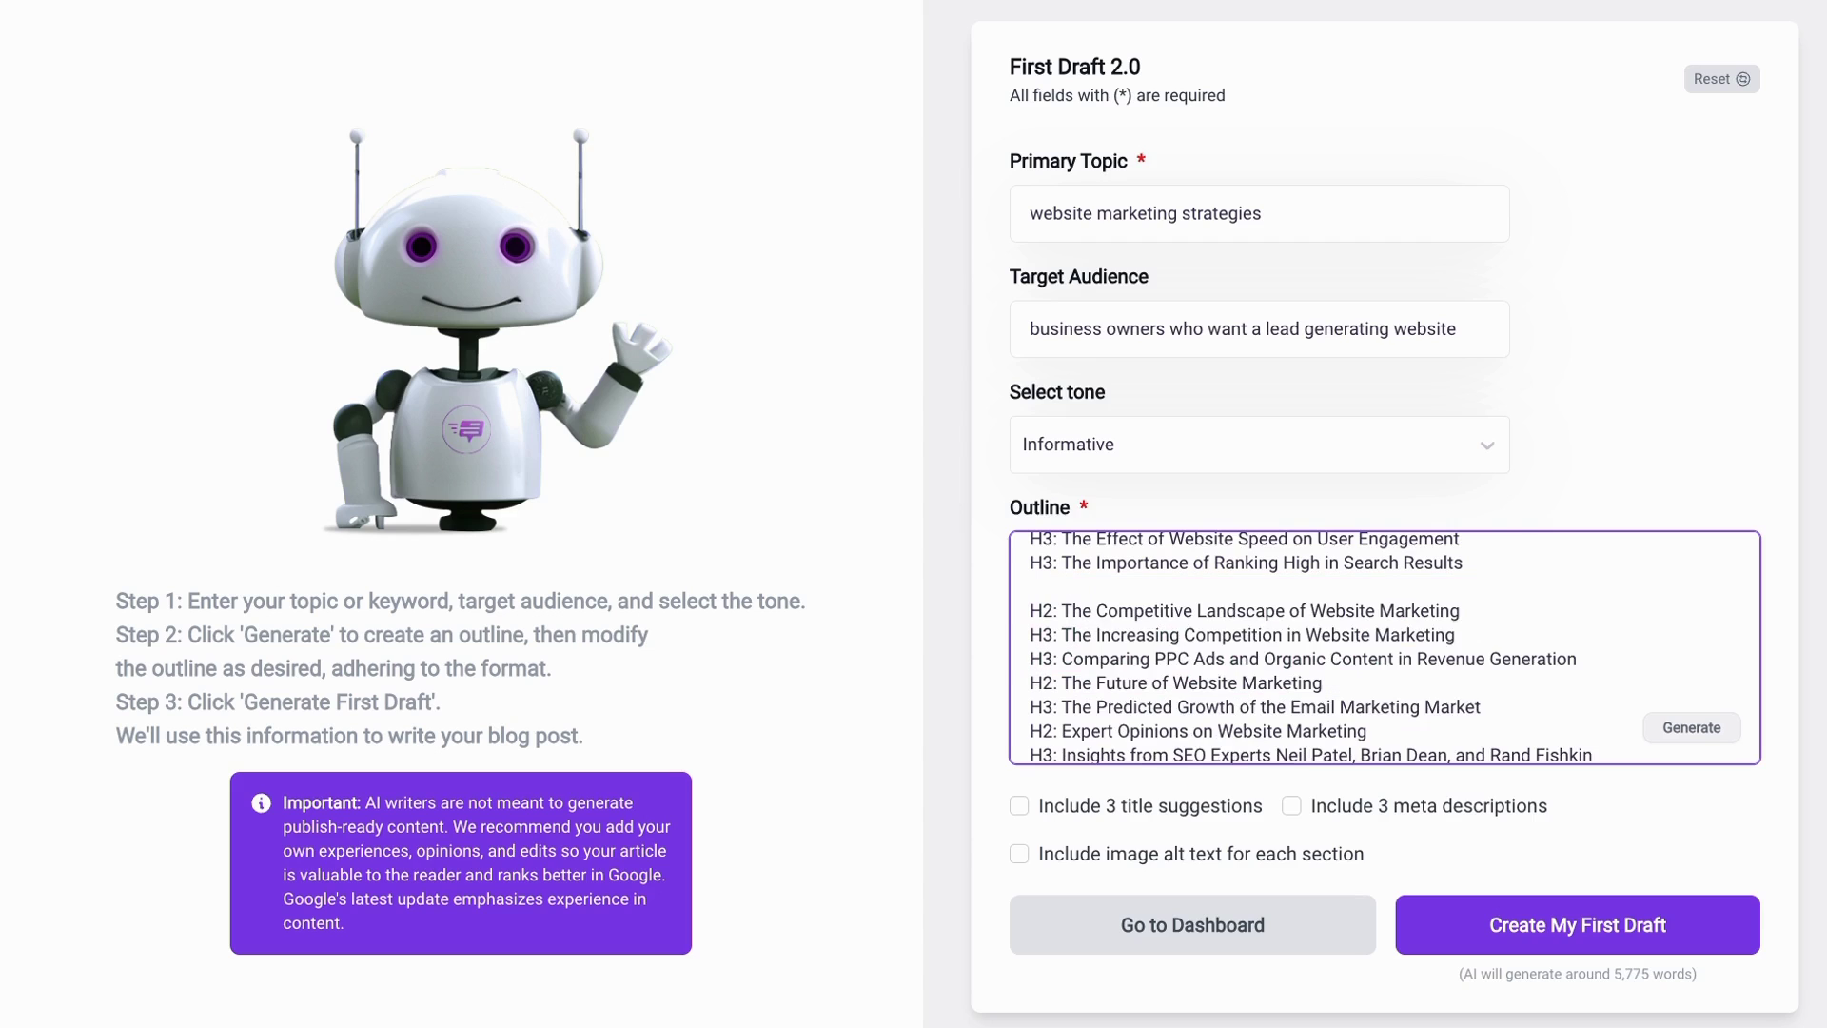
key(BackSpace)
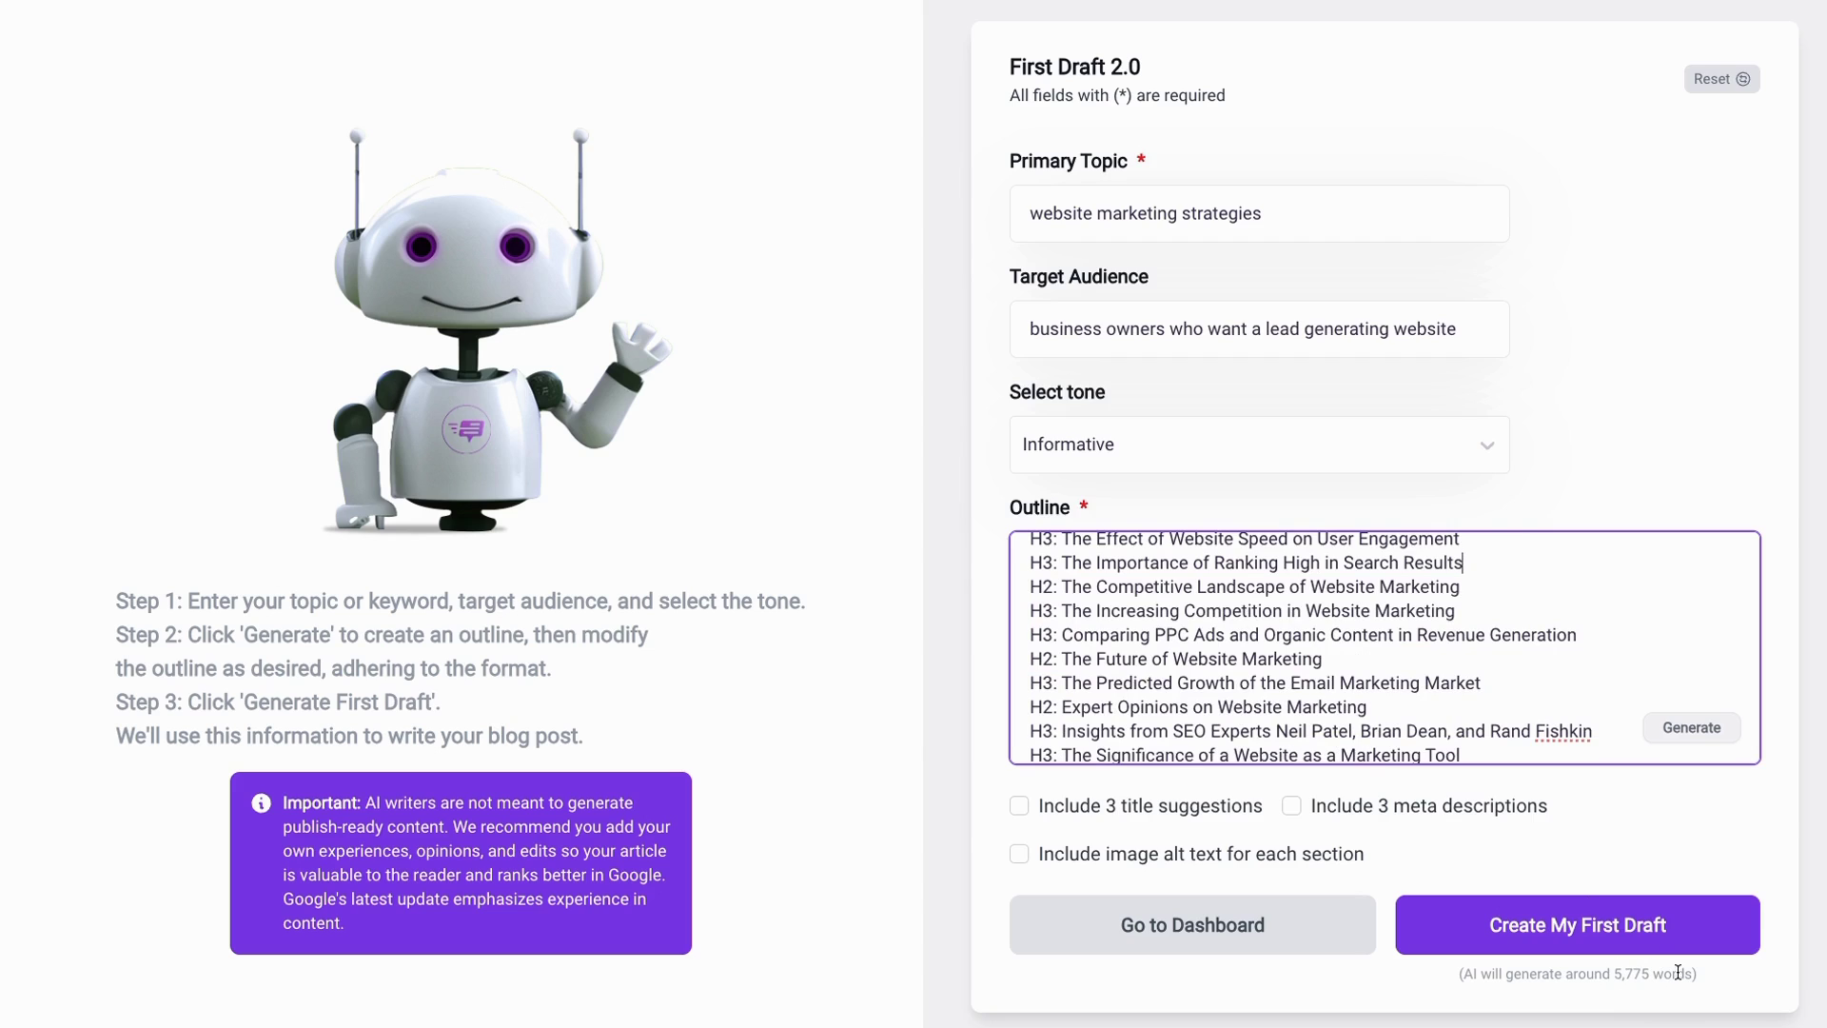
scroll(1472, 677, up, 4)
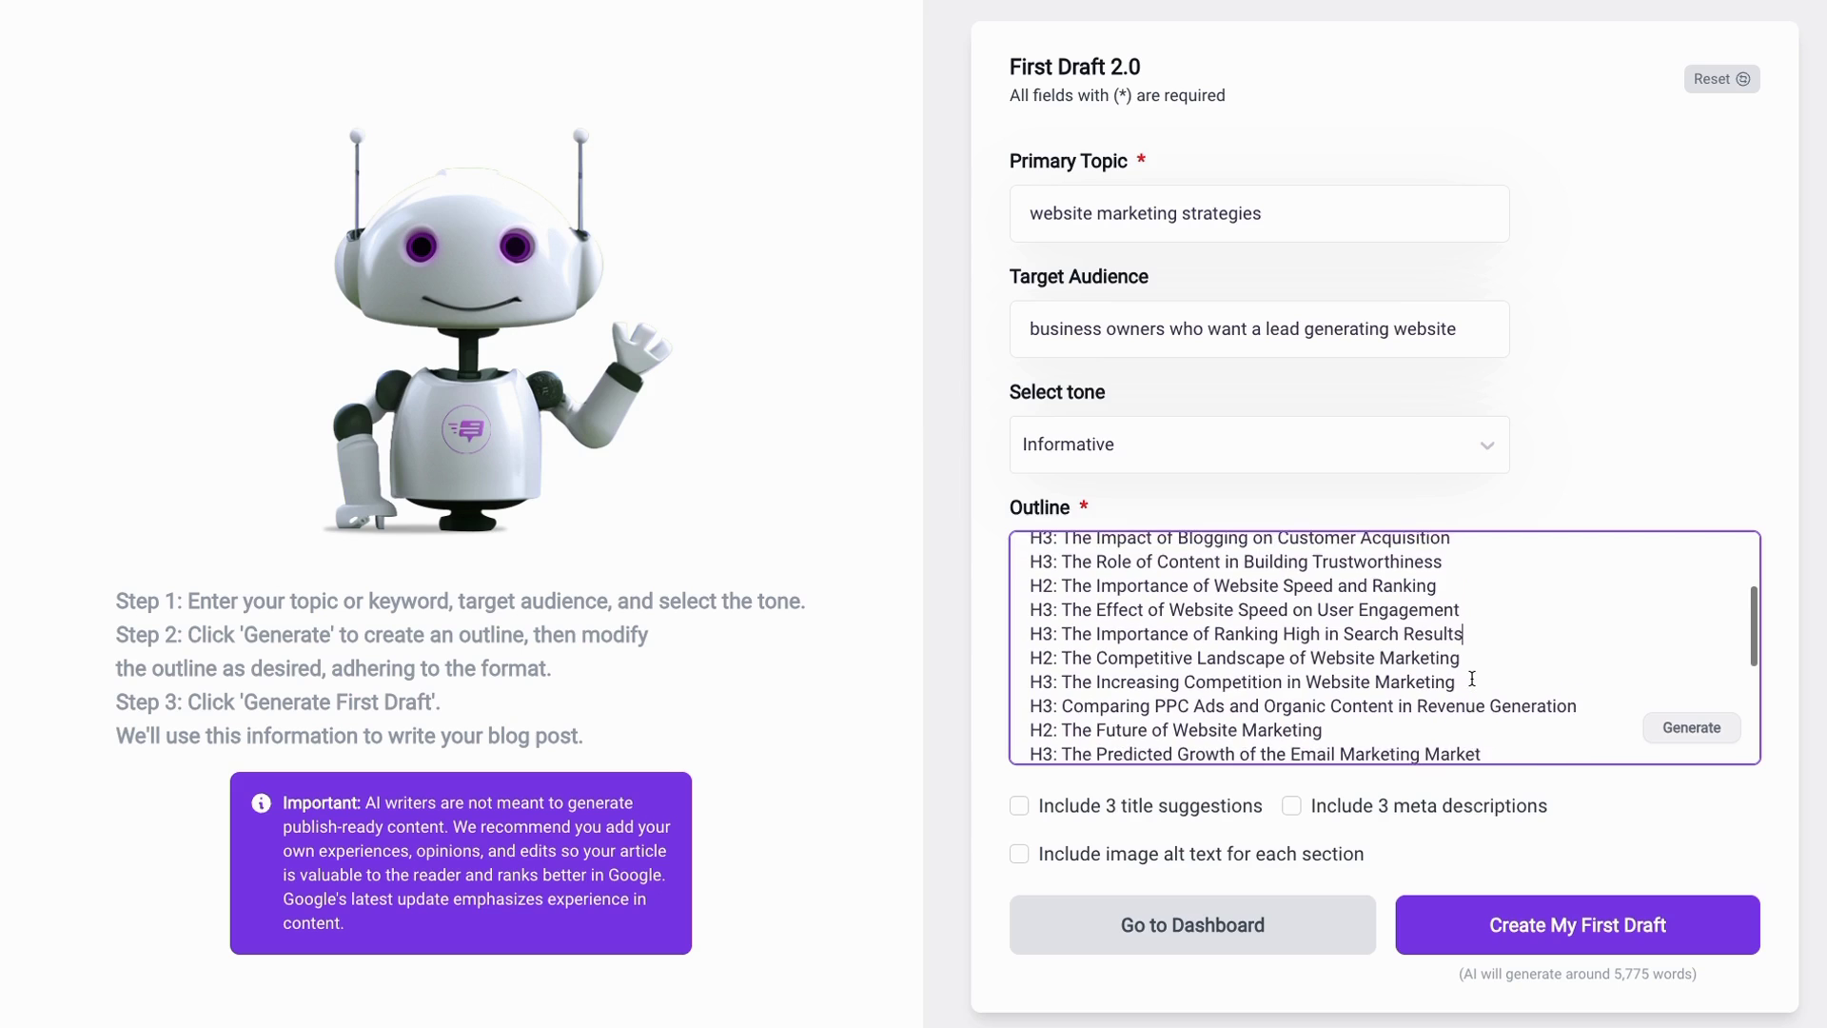
scroll(1472, 678, up, 1)
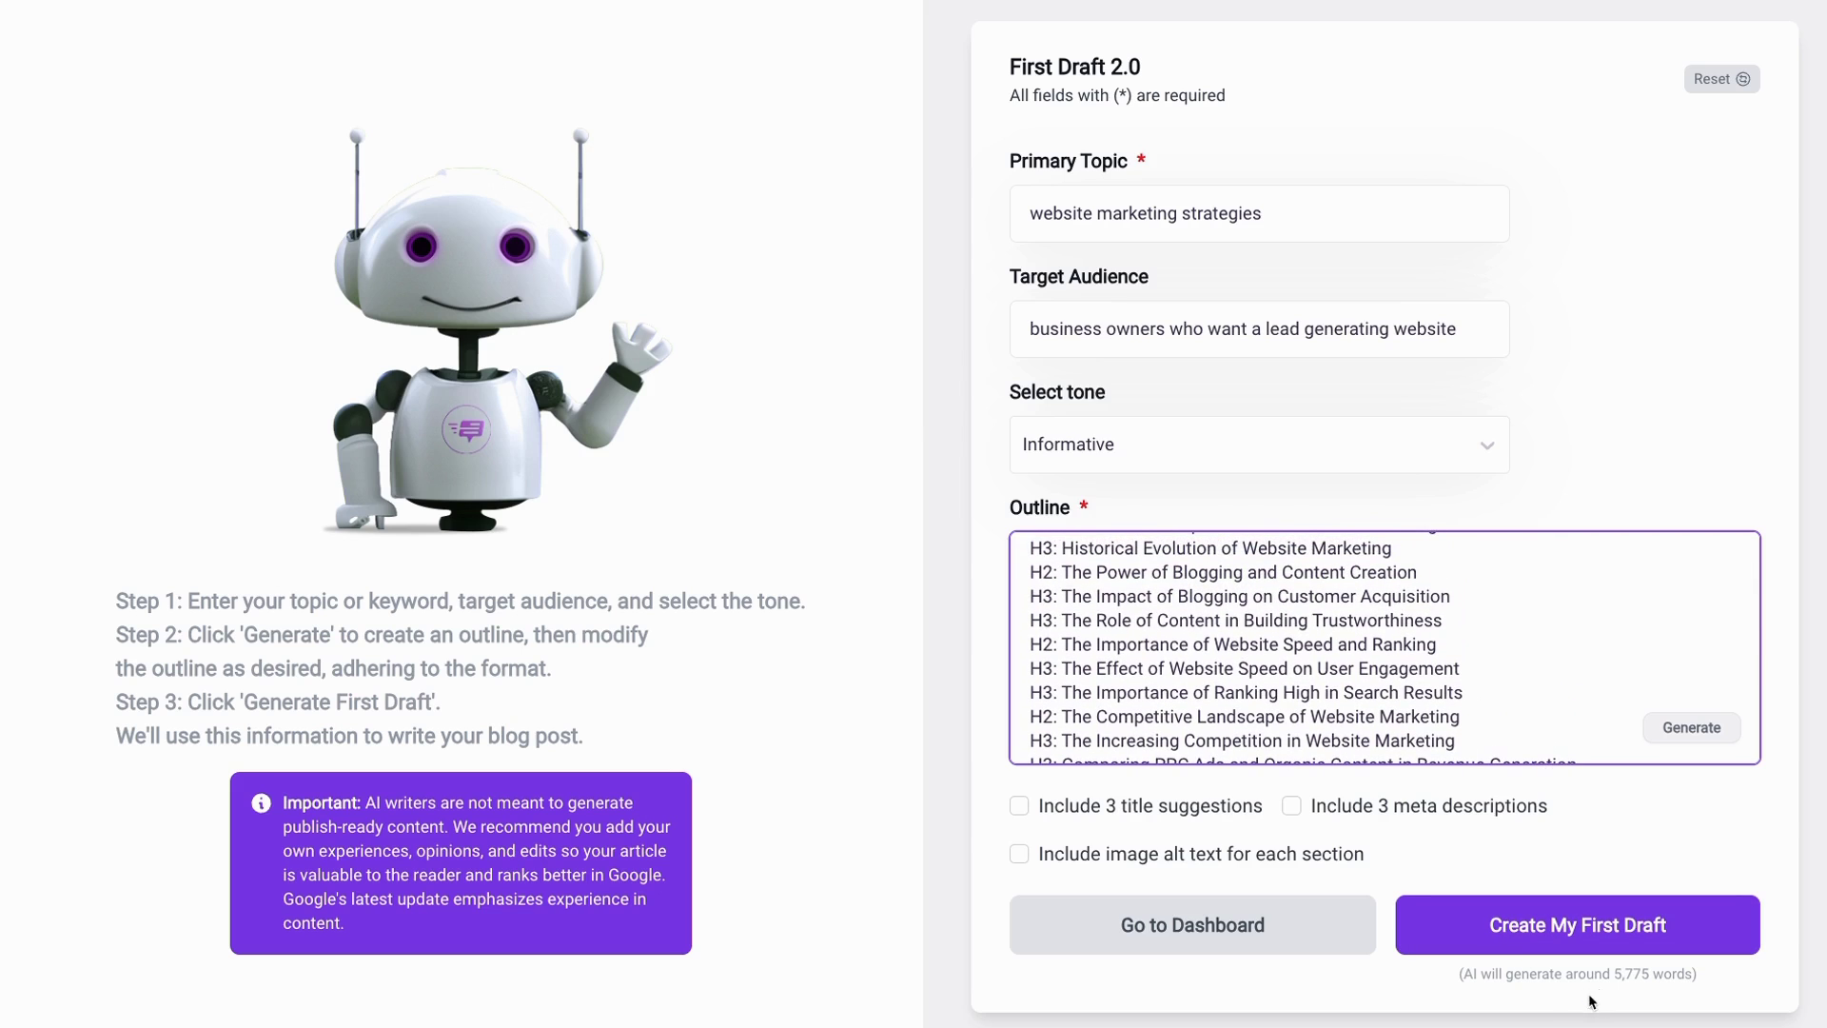
double_click(1631, 973)
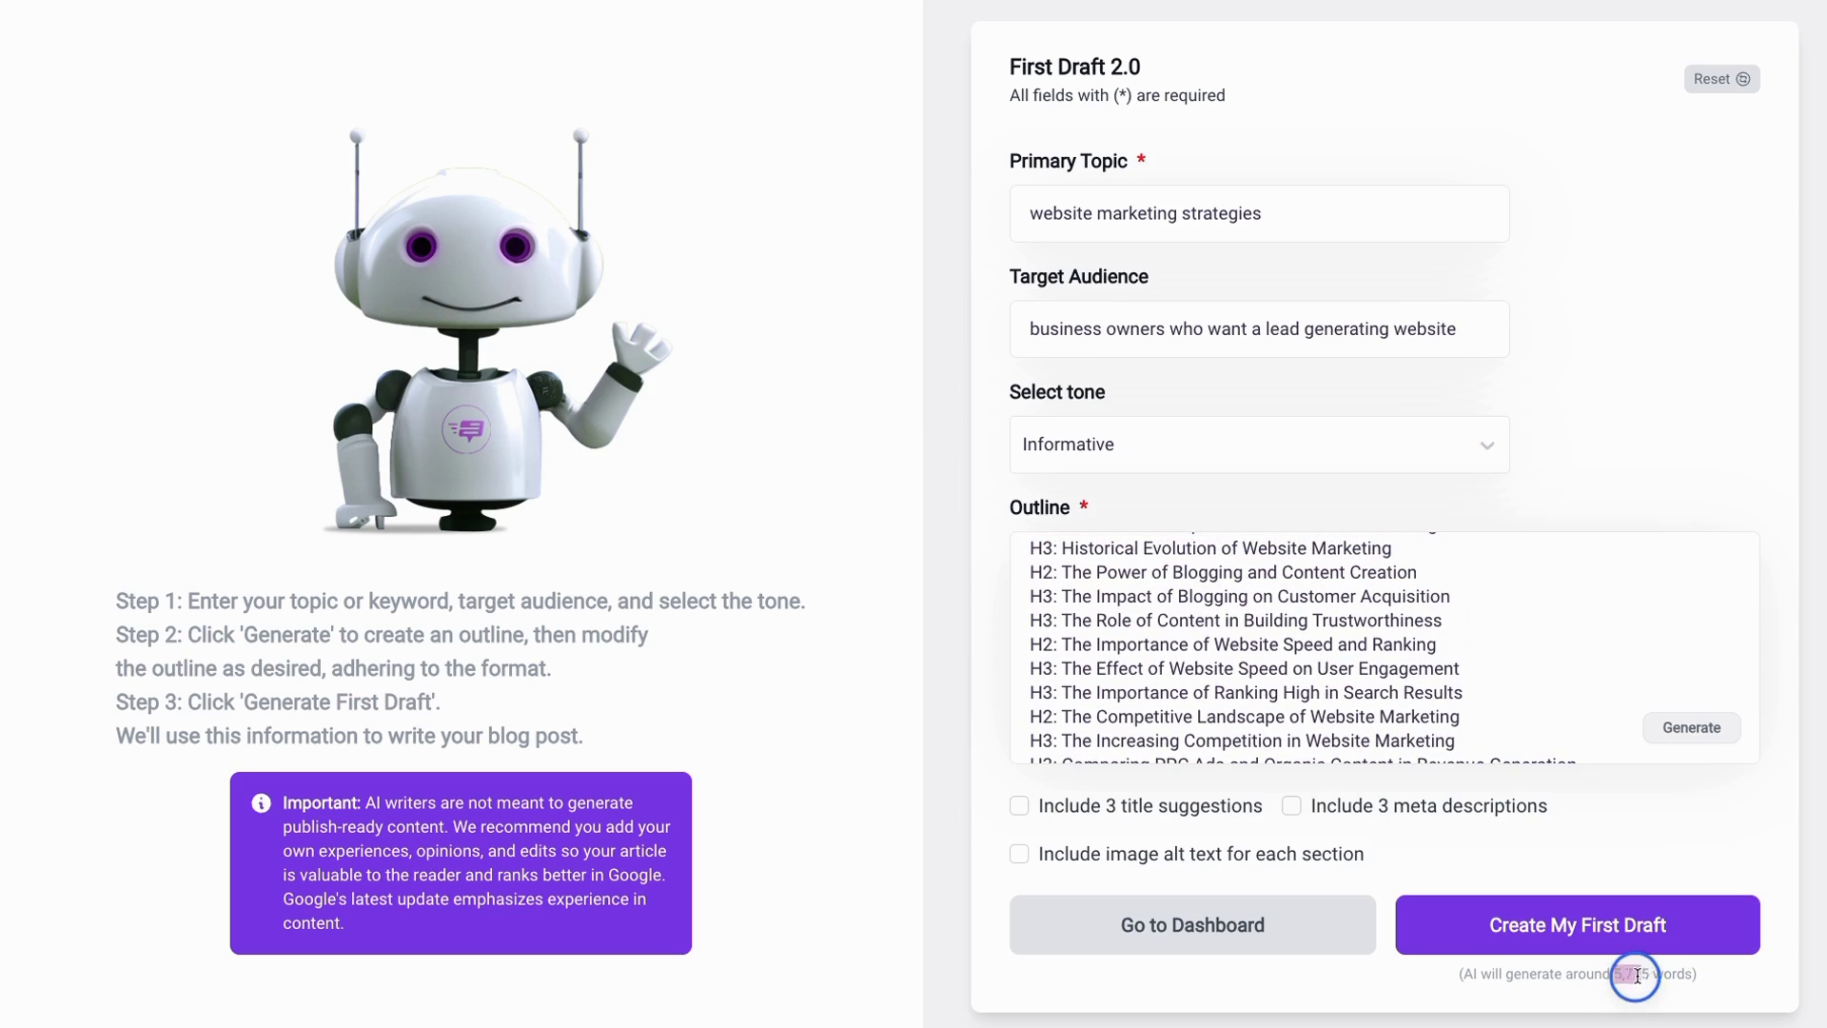
click(1821, 571)
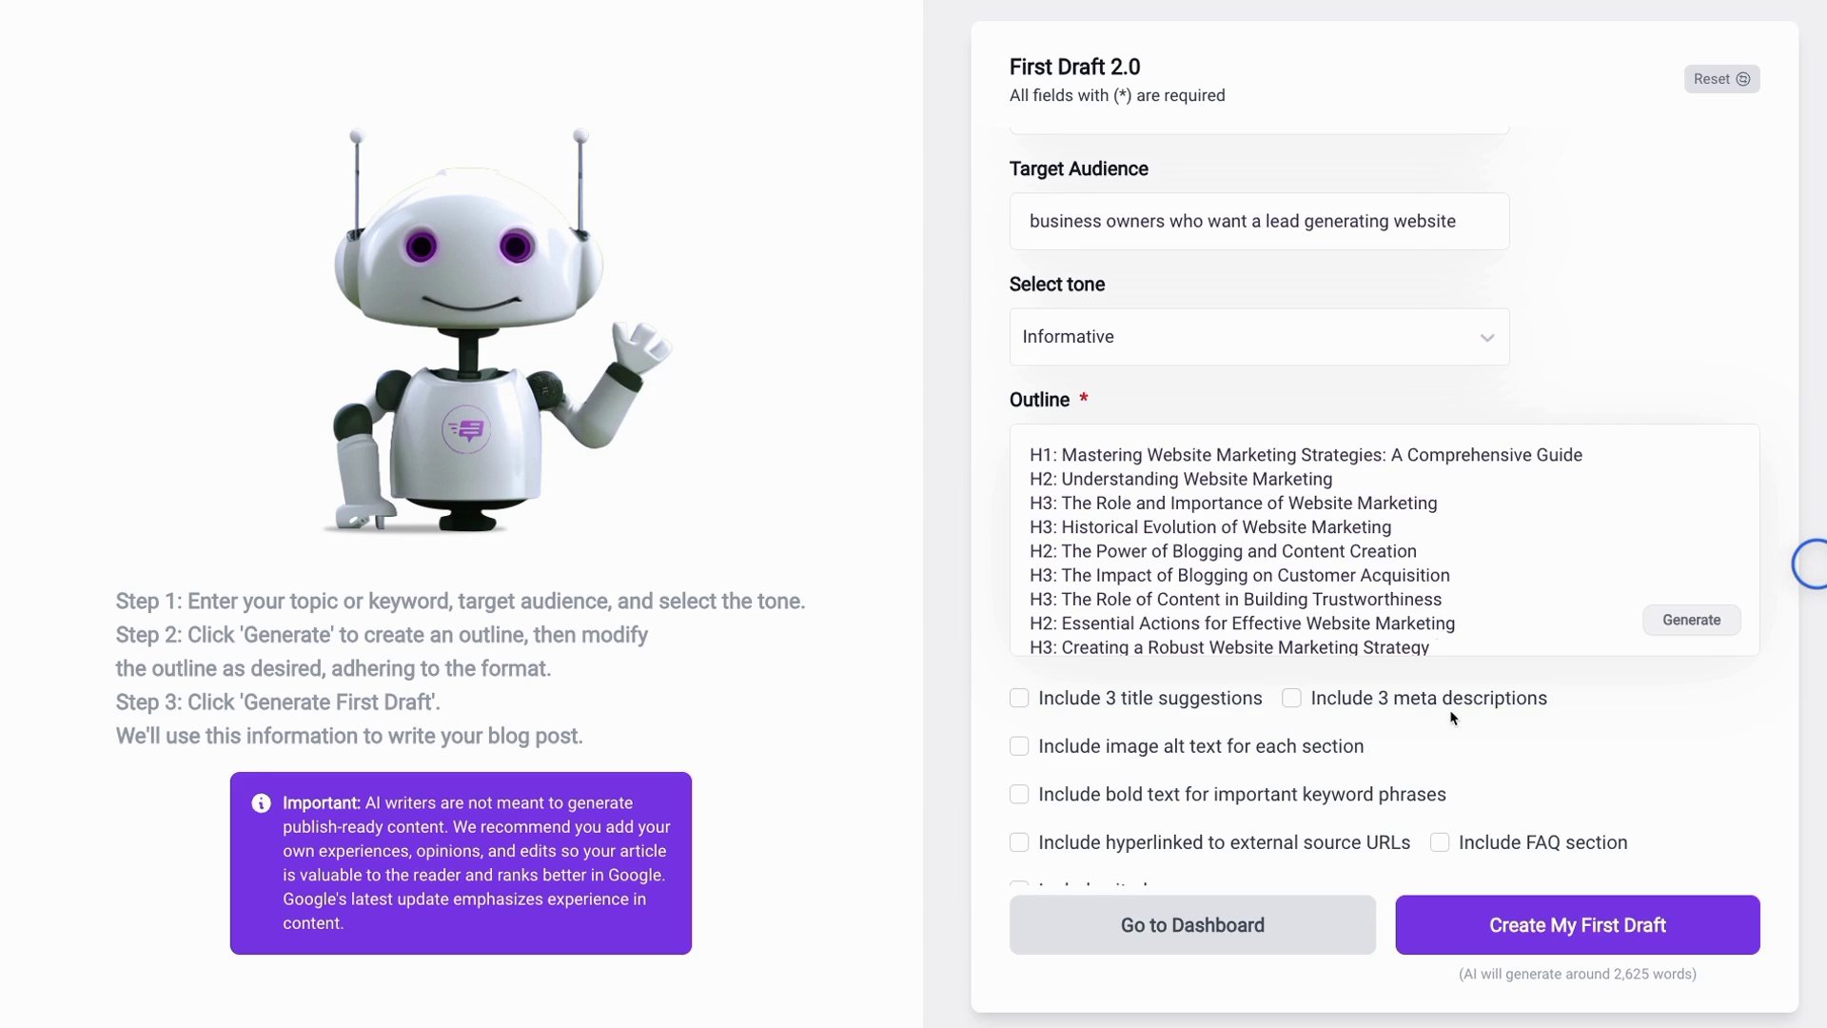
- Tick all seven extras: titles, meta descriptions, alt text, bold keywords, external links, FAQ, cited sources
scroll(1428, 610, down, 3)
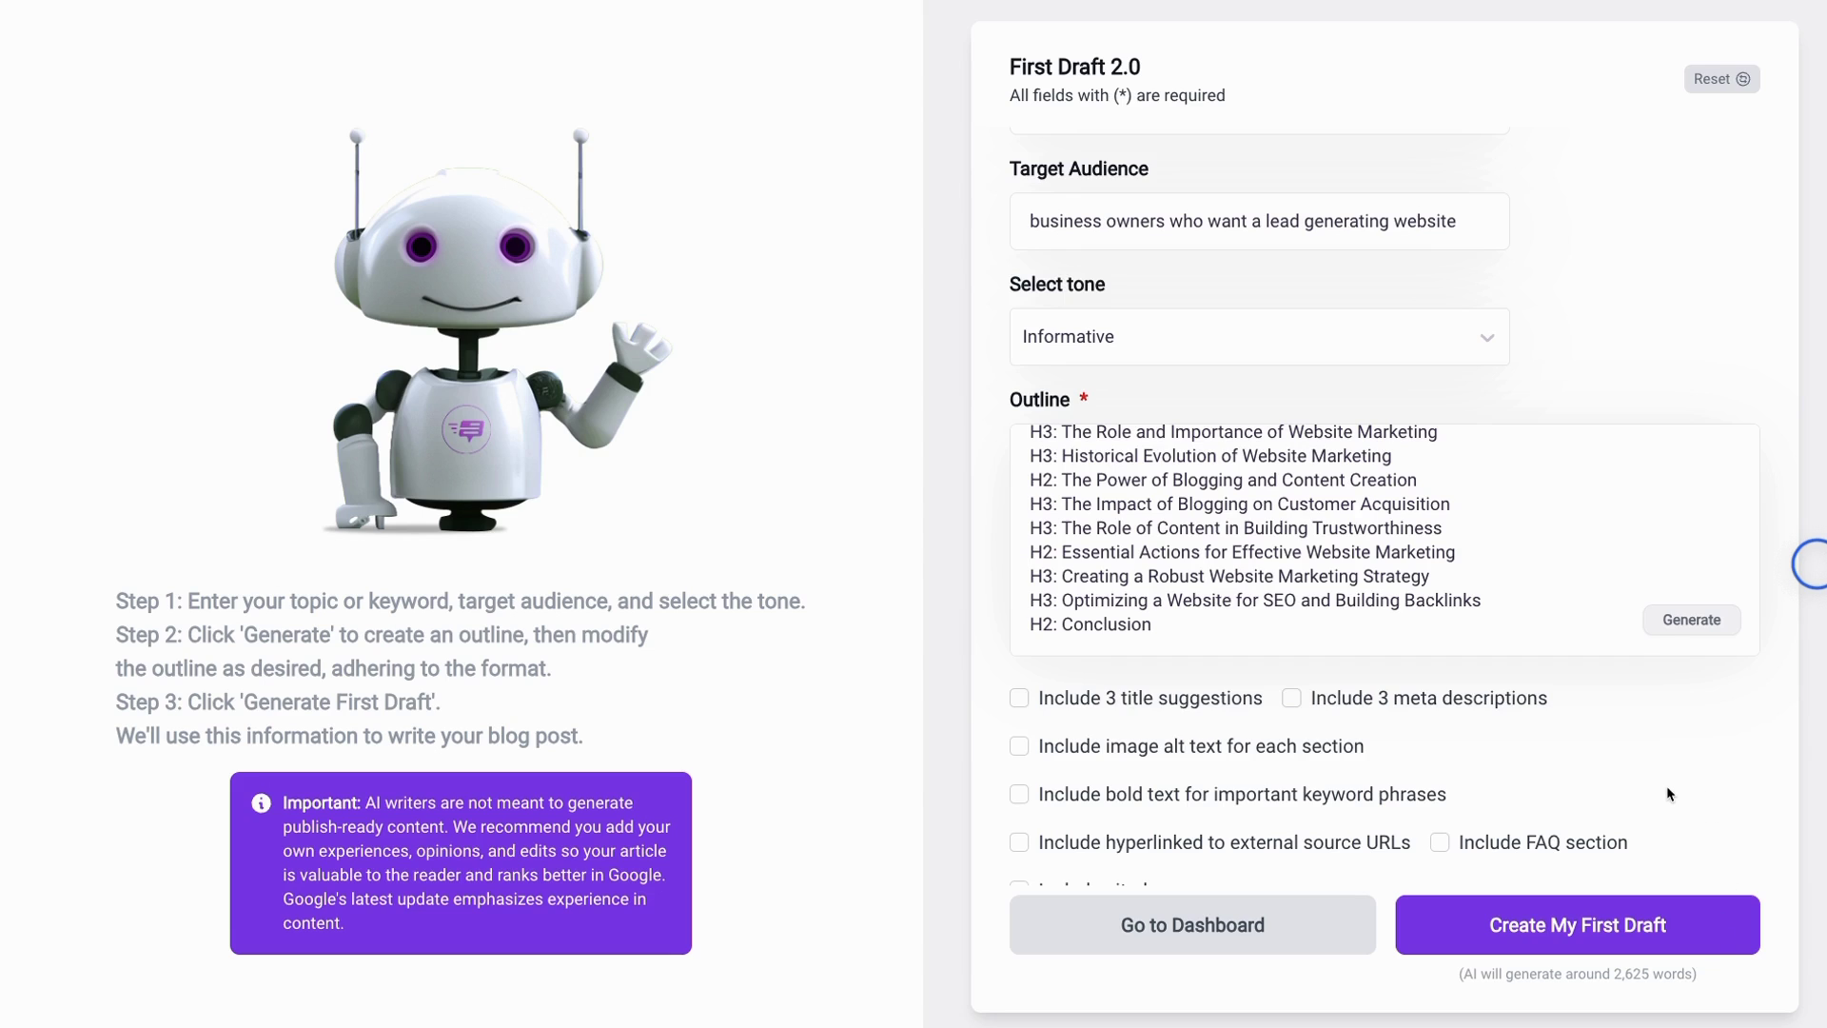
click(1019, 698)
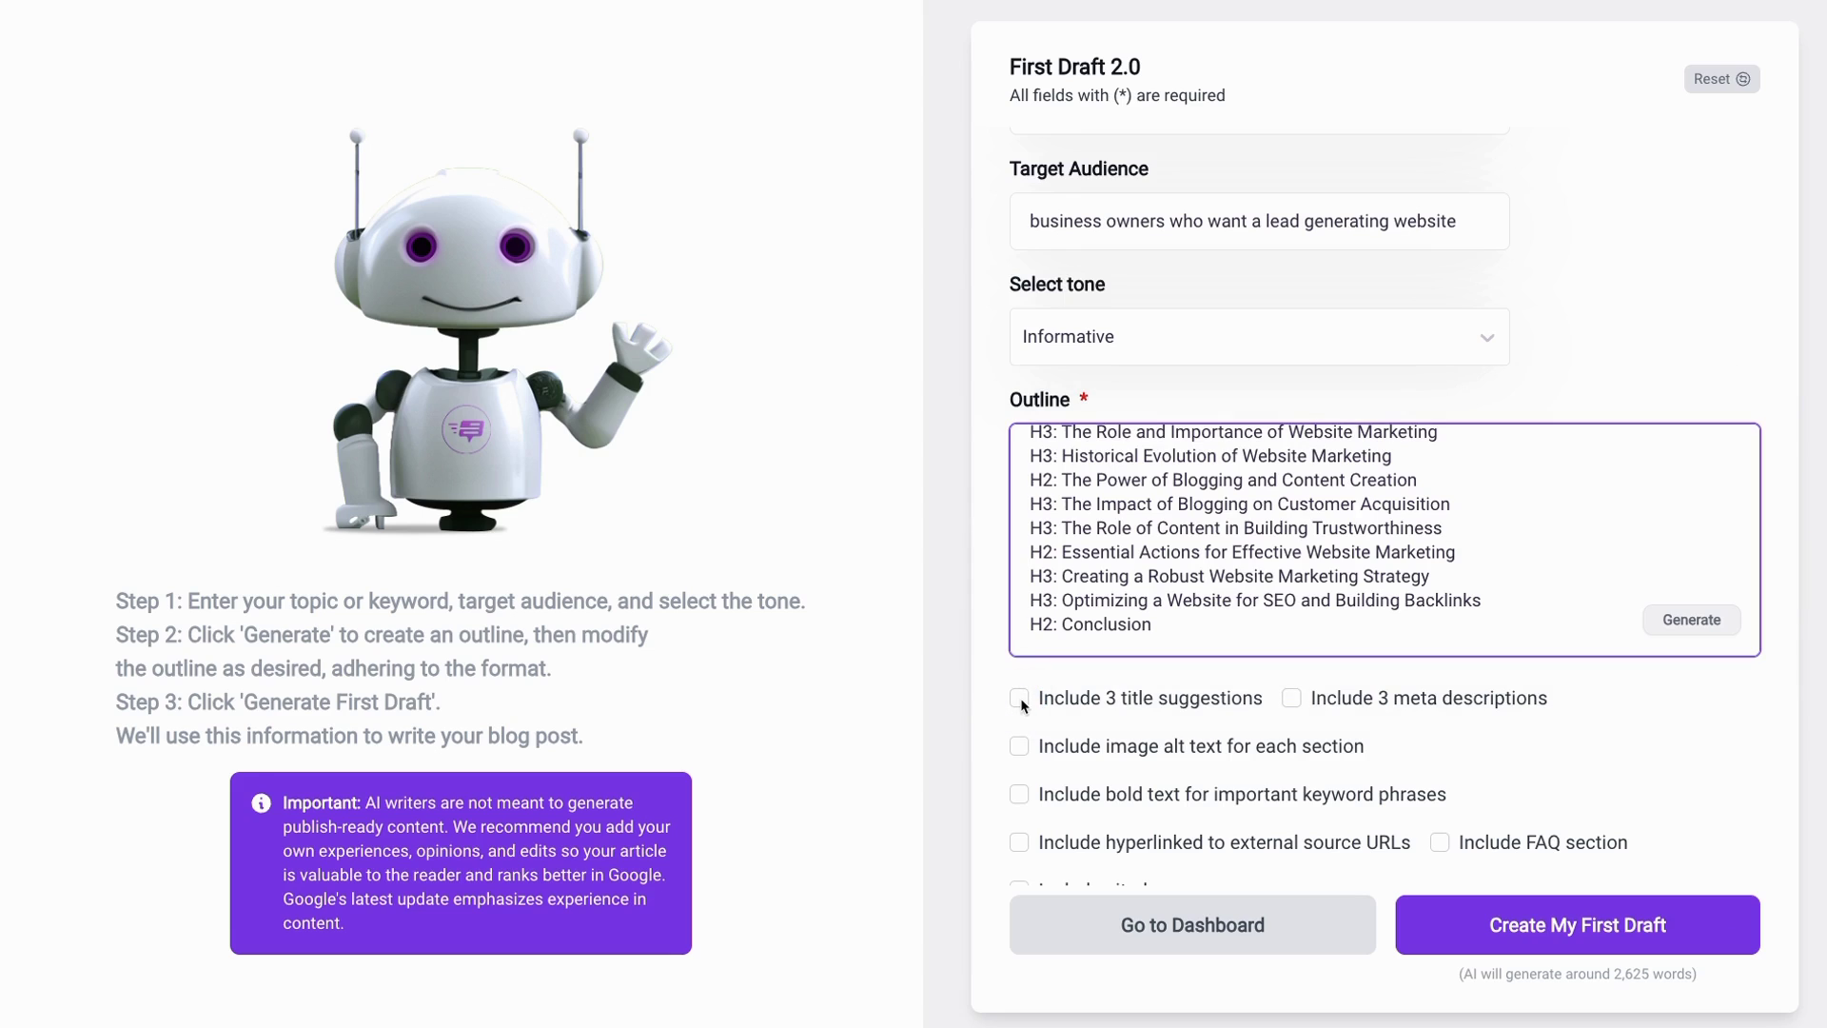
click(1292, 699)
click(1021, 748)
scroll(1031, 780, down, 1)
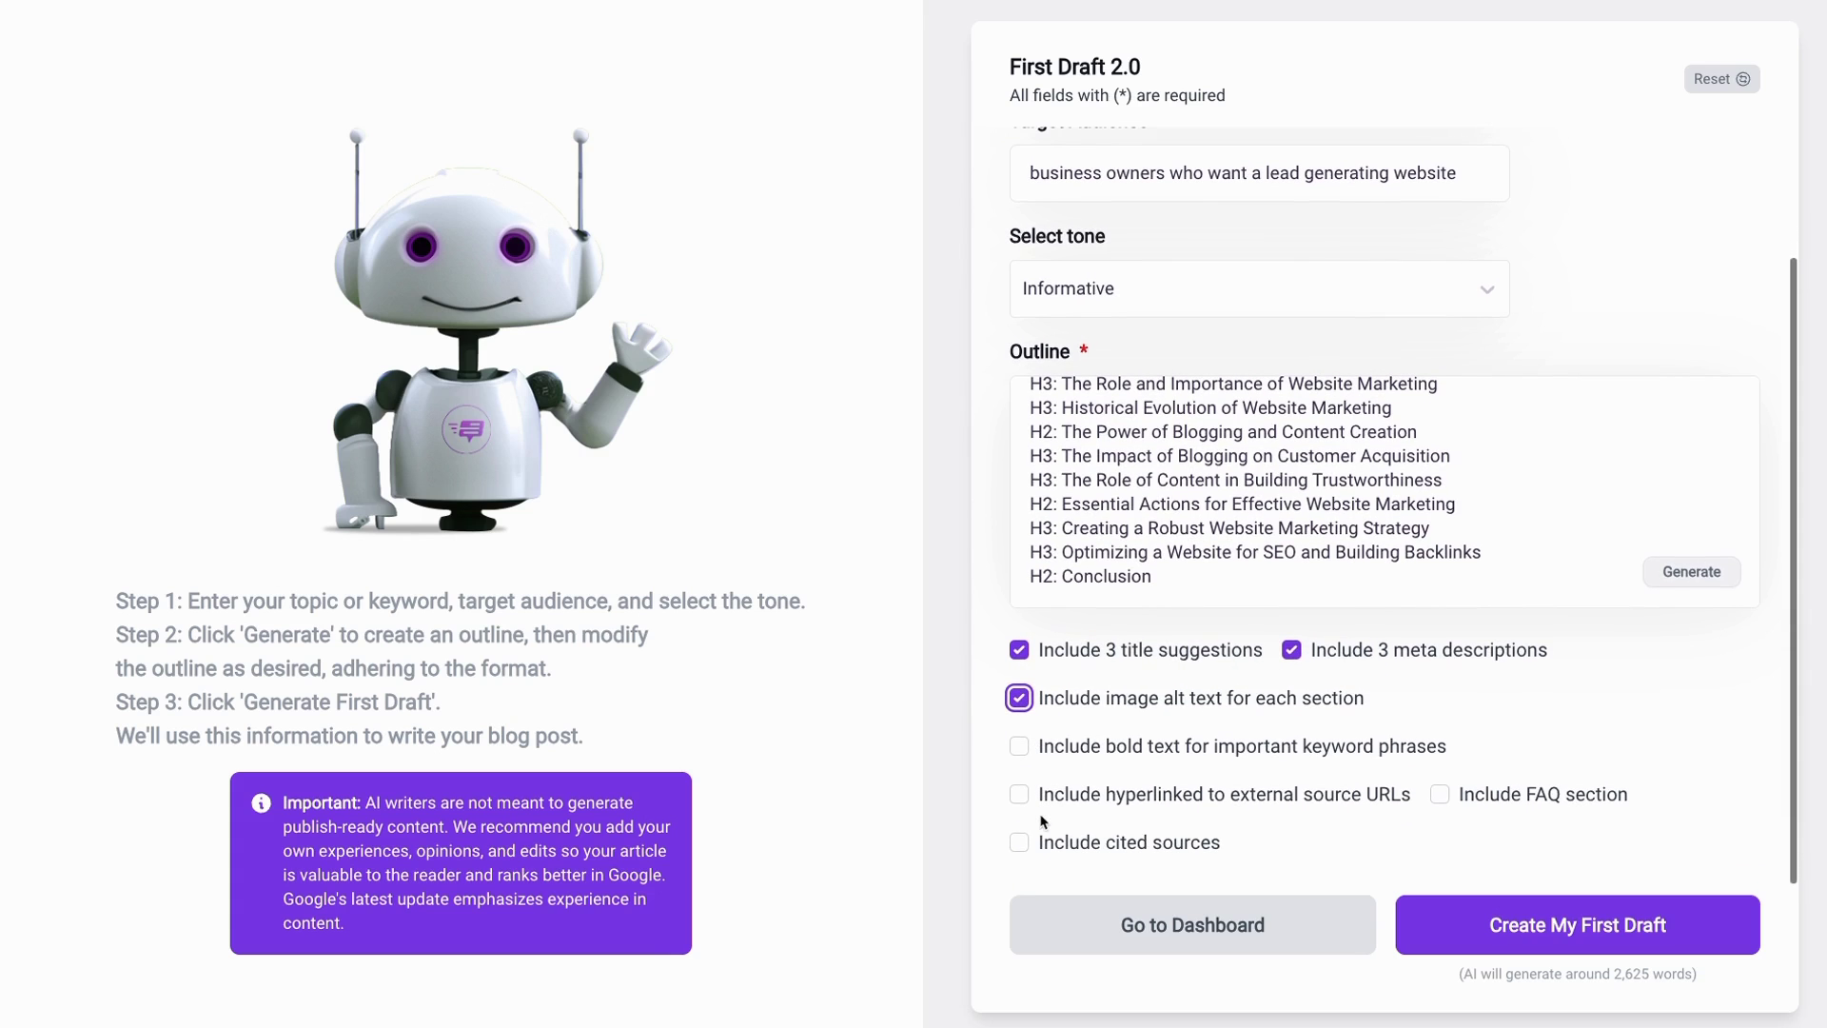
click(1022, 748)
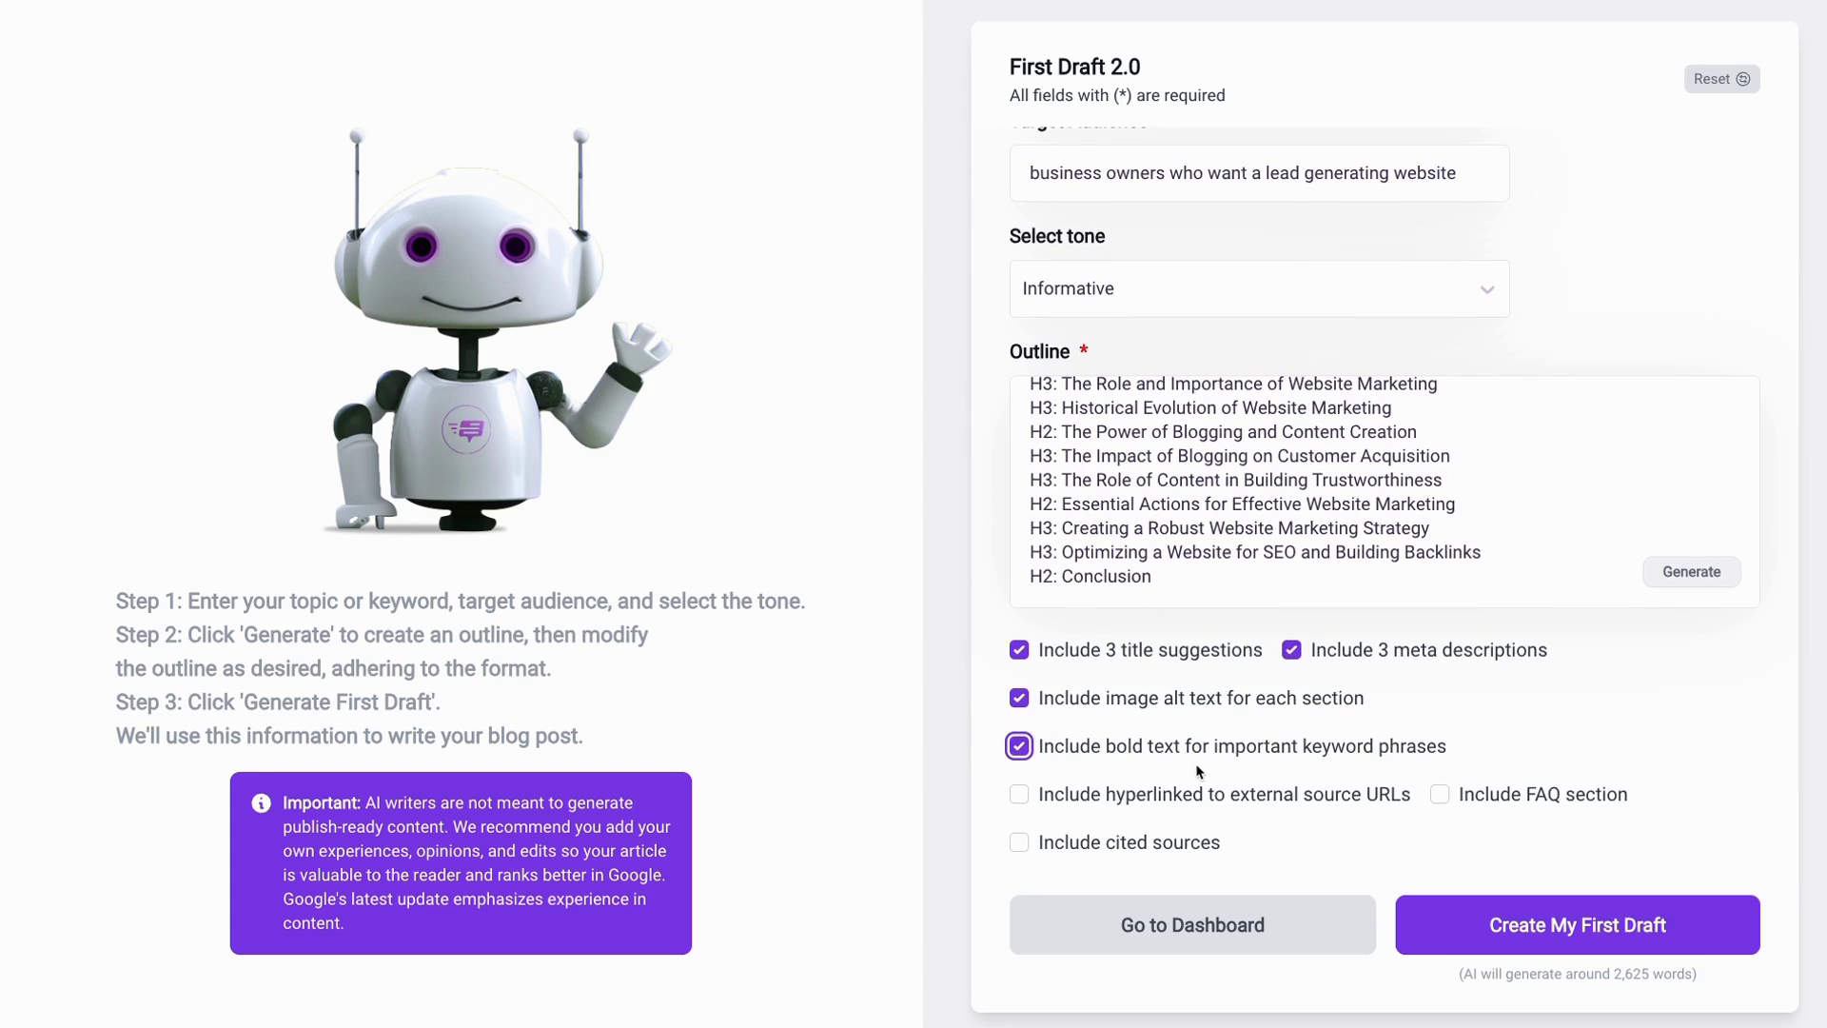
click(1021, 795)
click(1439, 795)
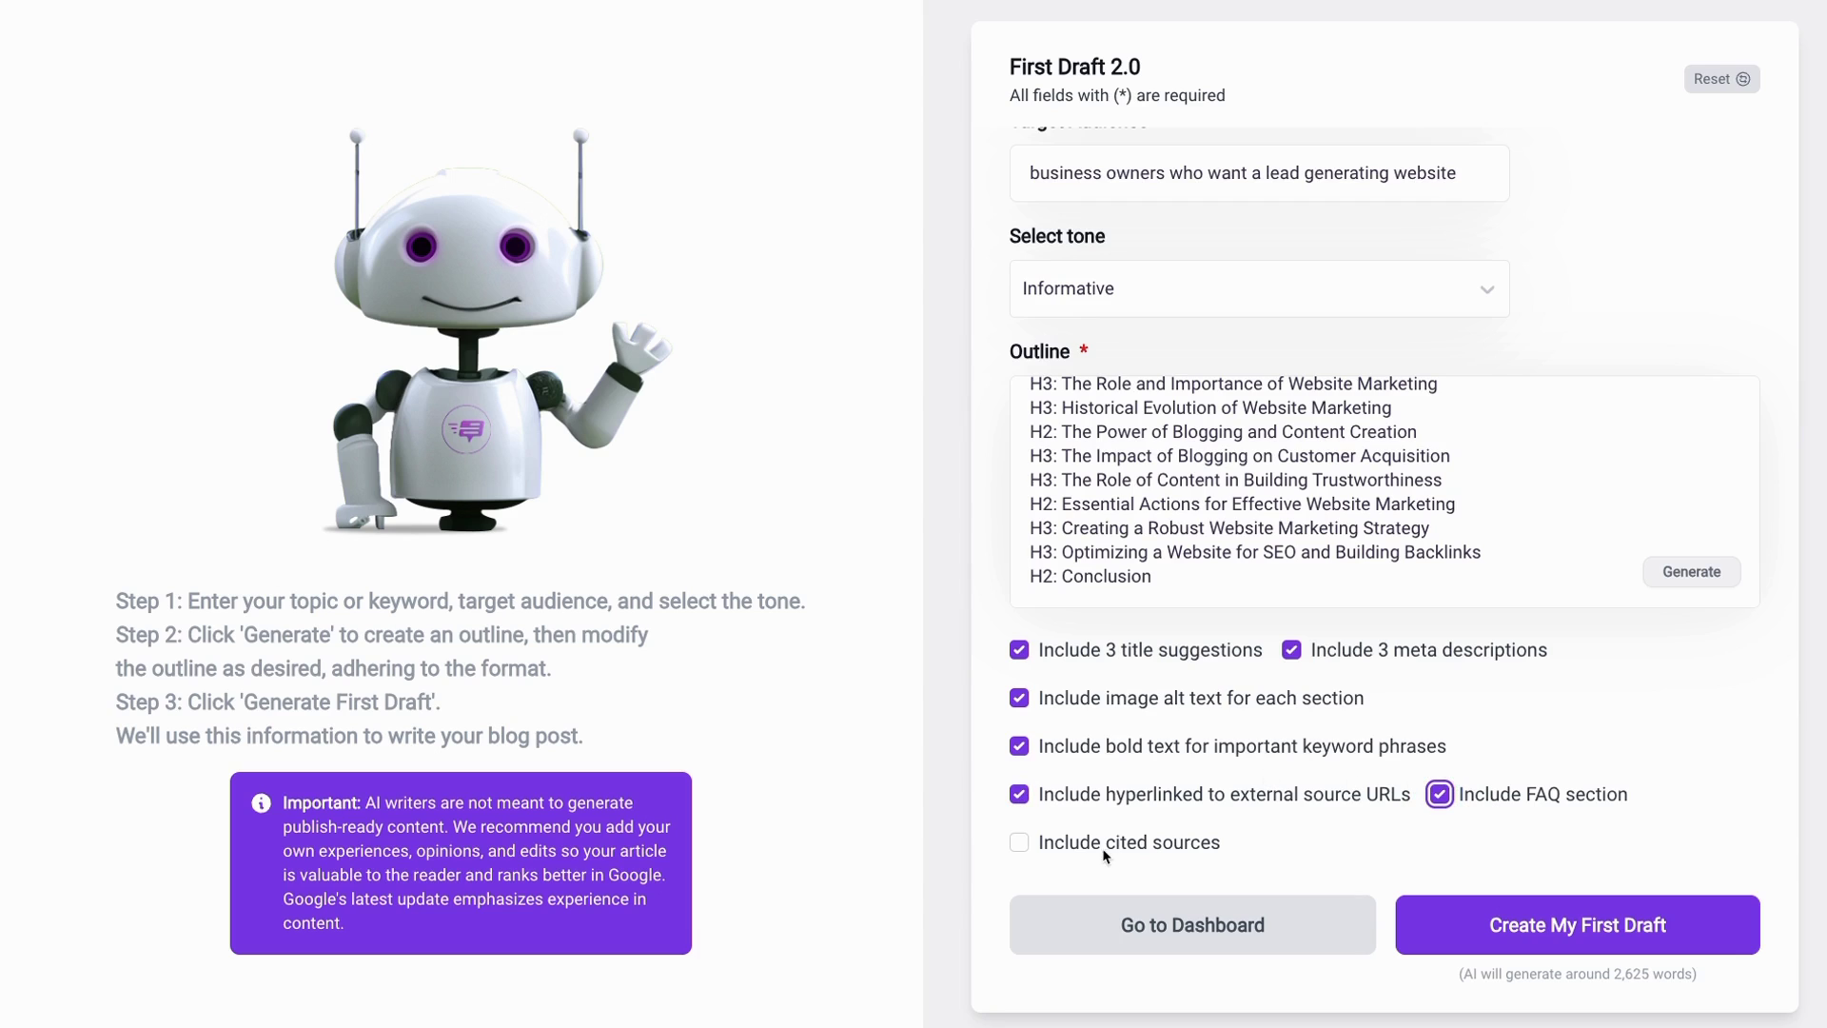
click(1018, 843)
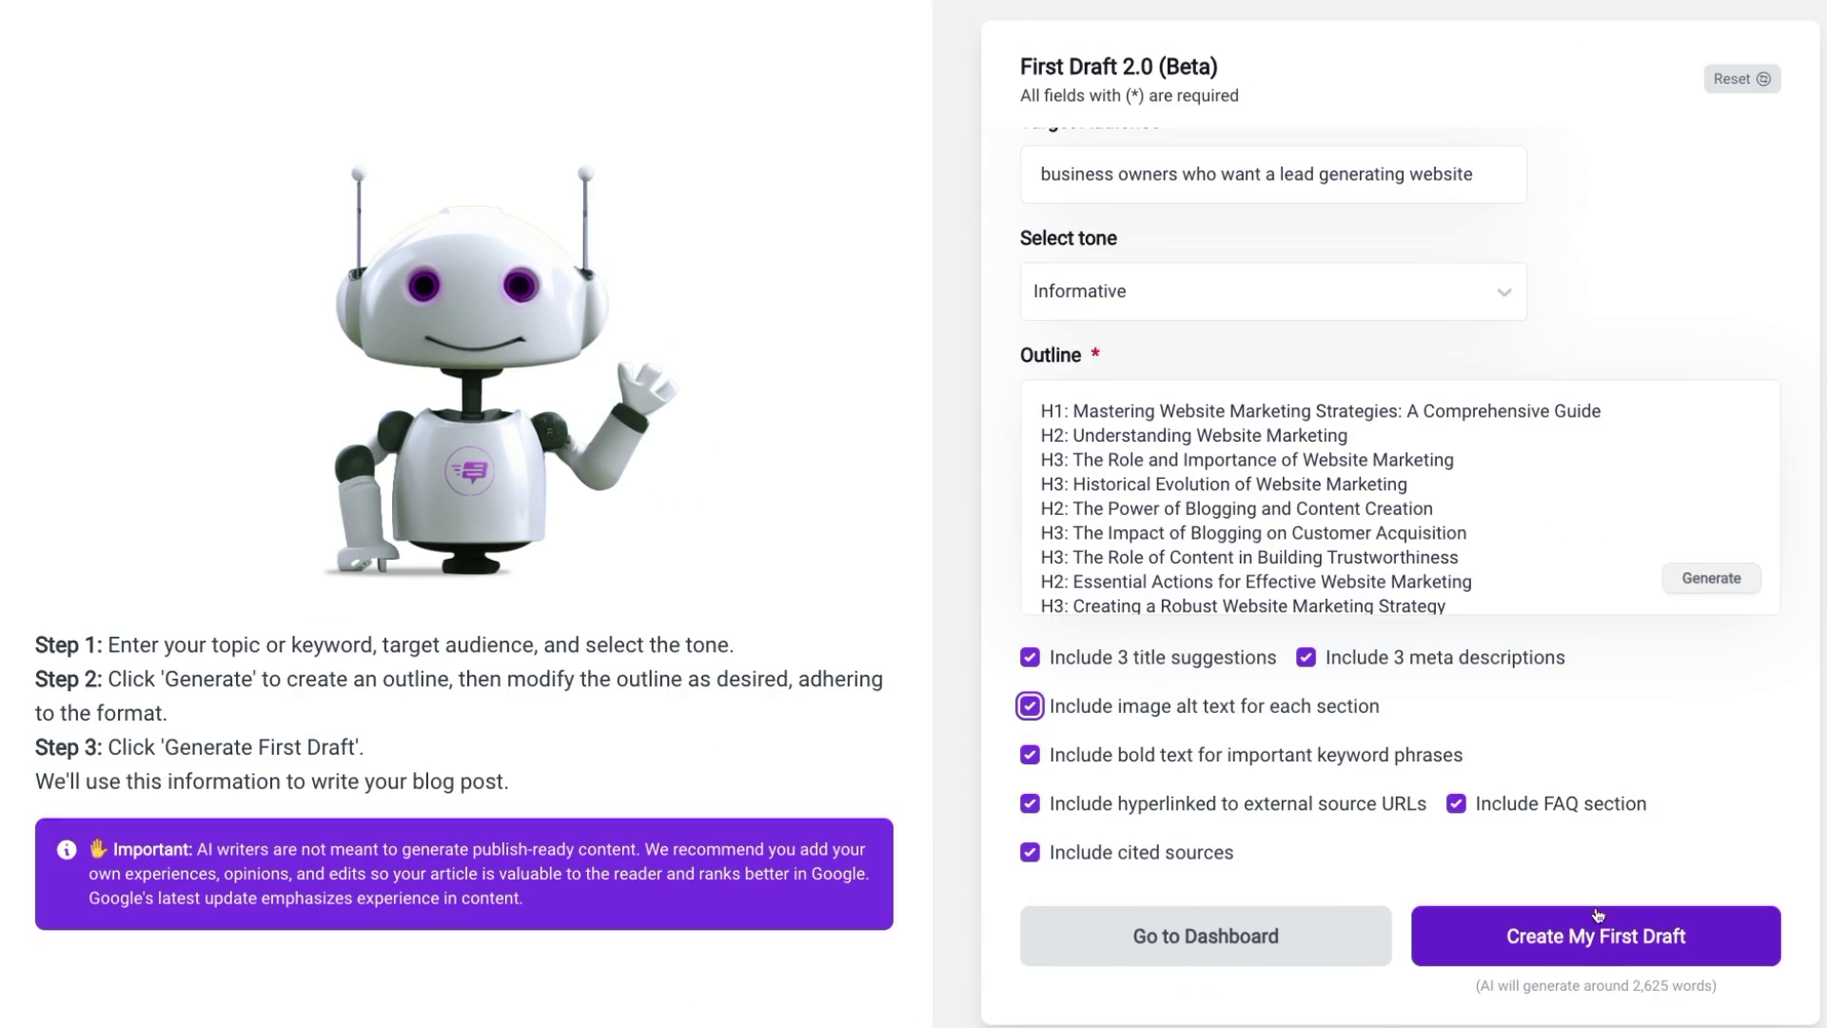
- Click Create My First Draft and highlight the generation notices: email alert, 7-minute wait, AI-draft reminder
click(1602, 938)
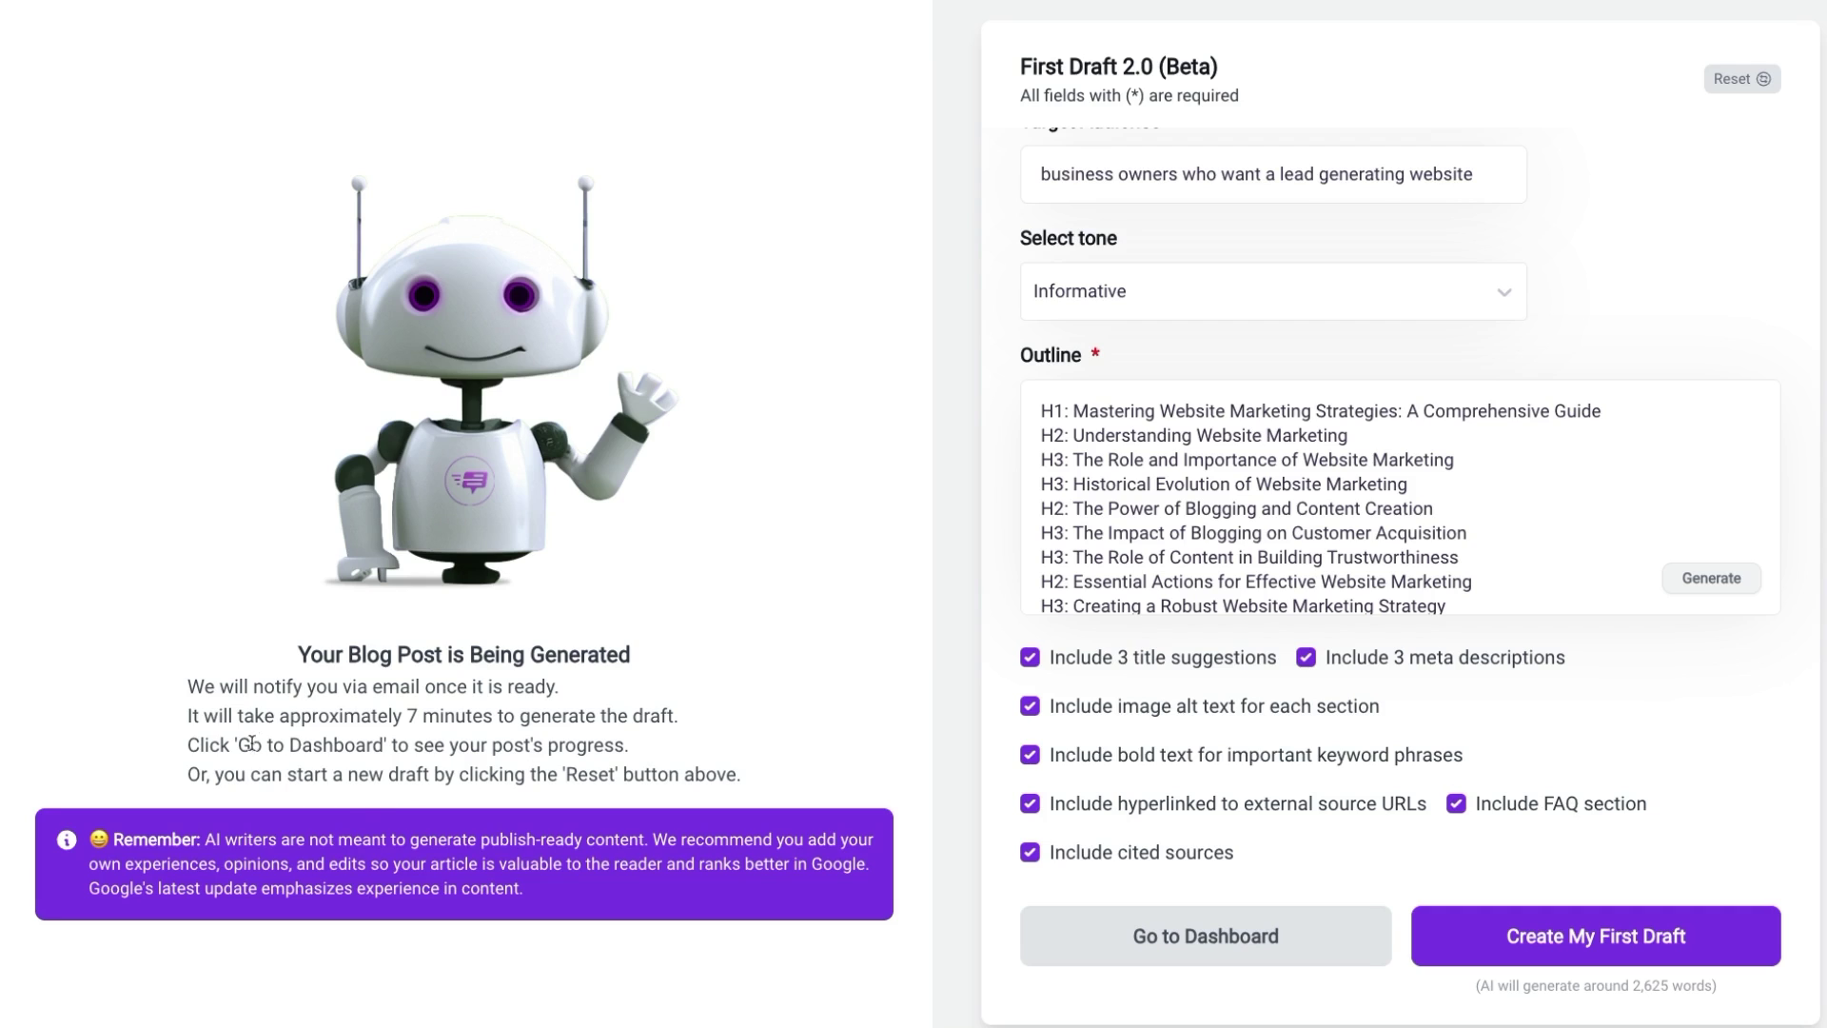
drag(293, 655, 633, 658)
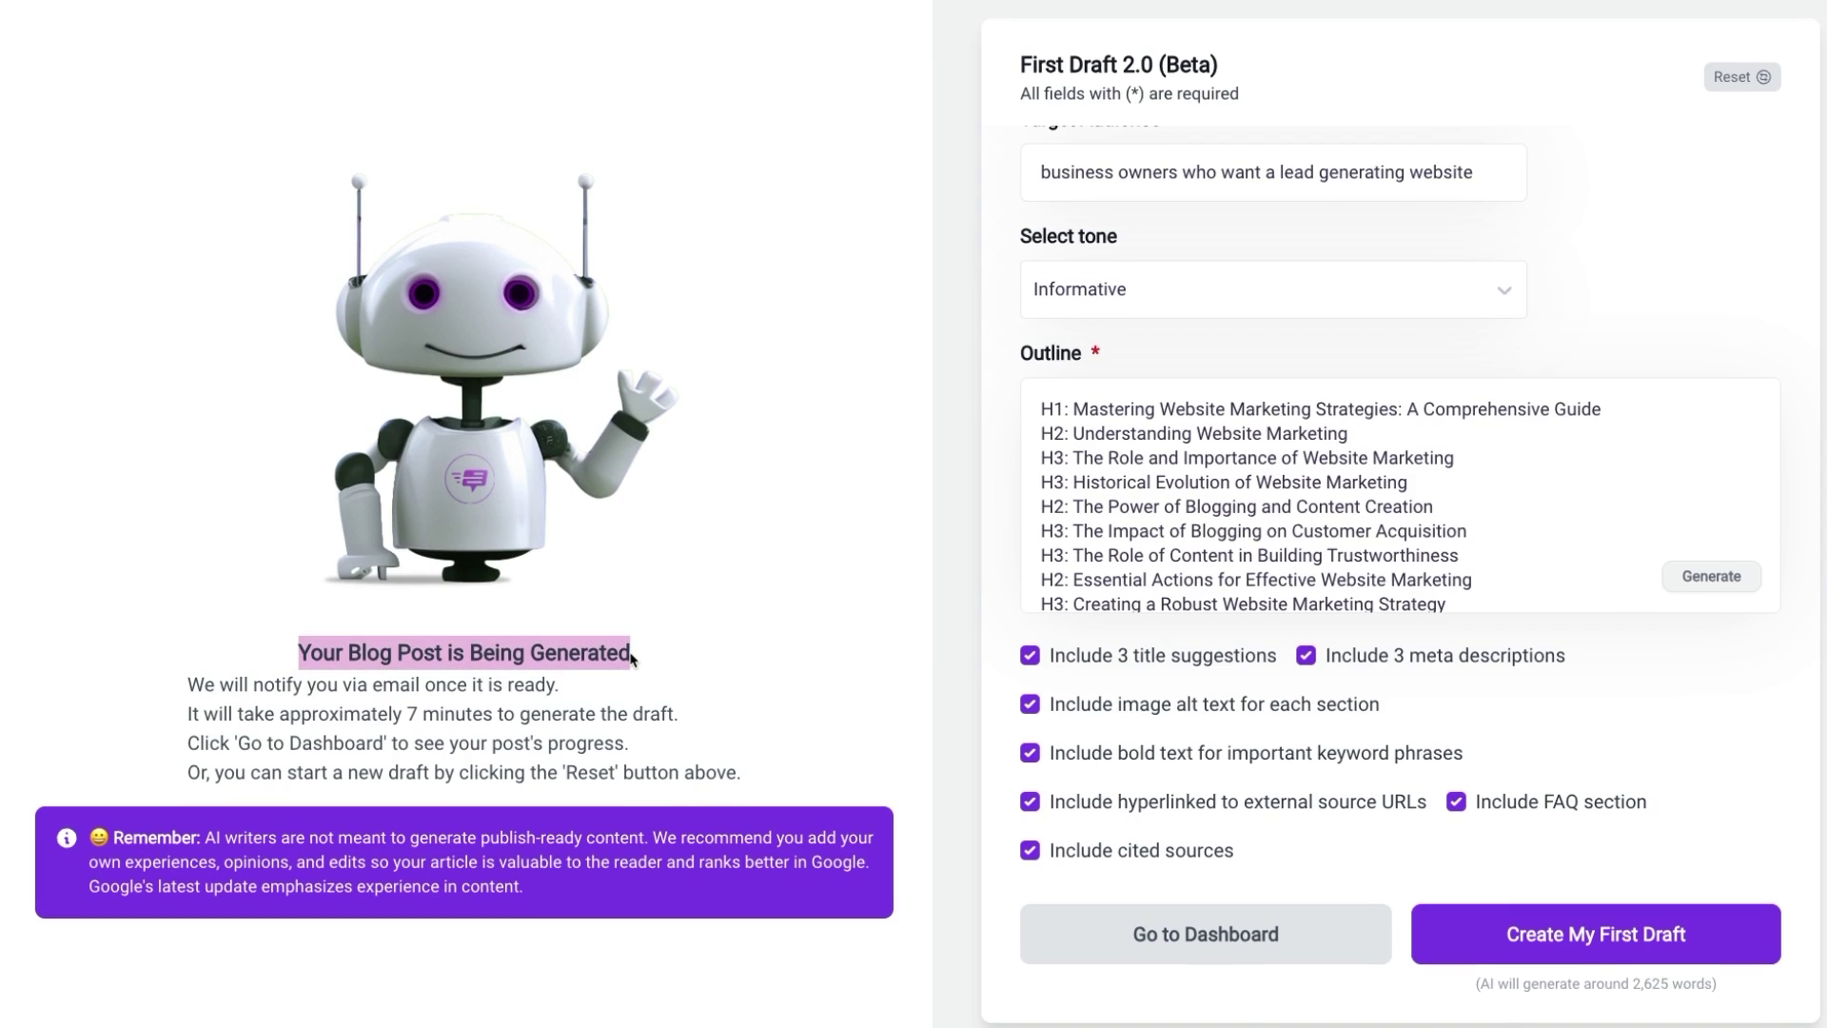
drag(189, 687, 584, 685)
click(185, 720)
drag(187, 720, 697, 721)
click(181, 749)
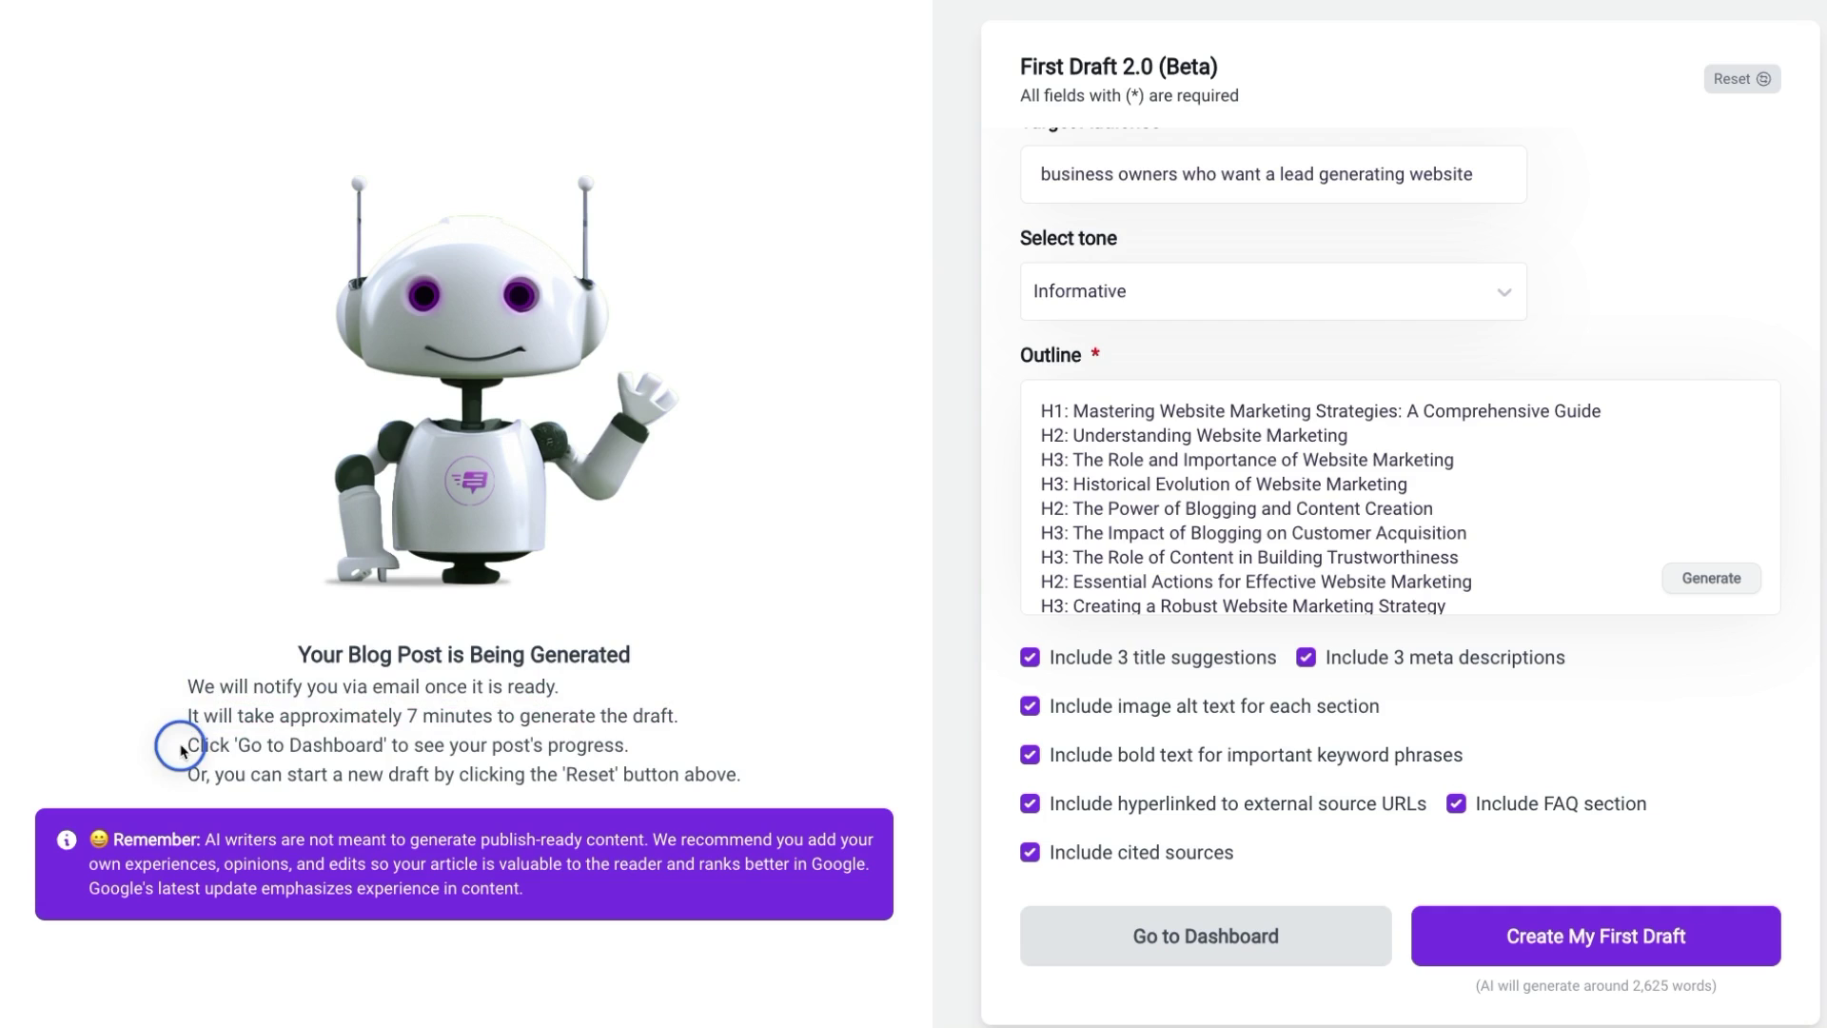
drag(182, 749, 553, 748)
click(594, 748)
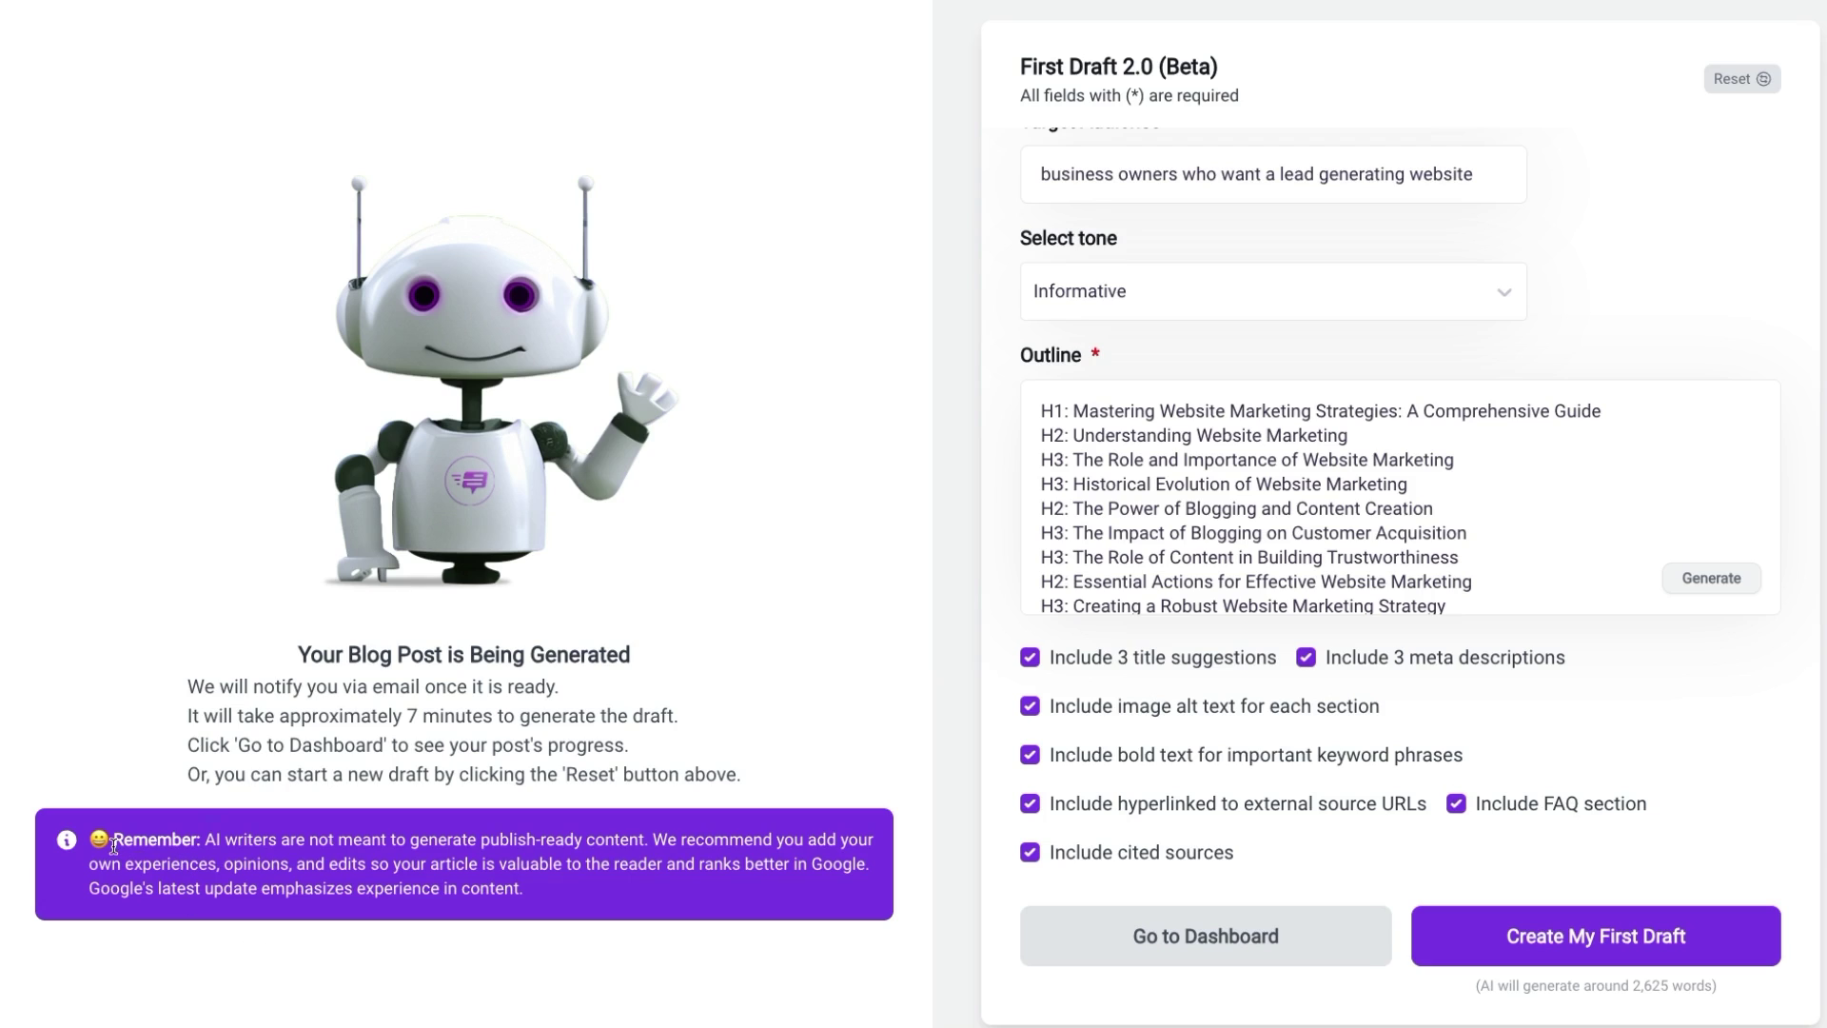
drag(114, 845, 591, 887)
click(823, 718)
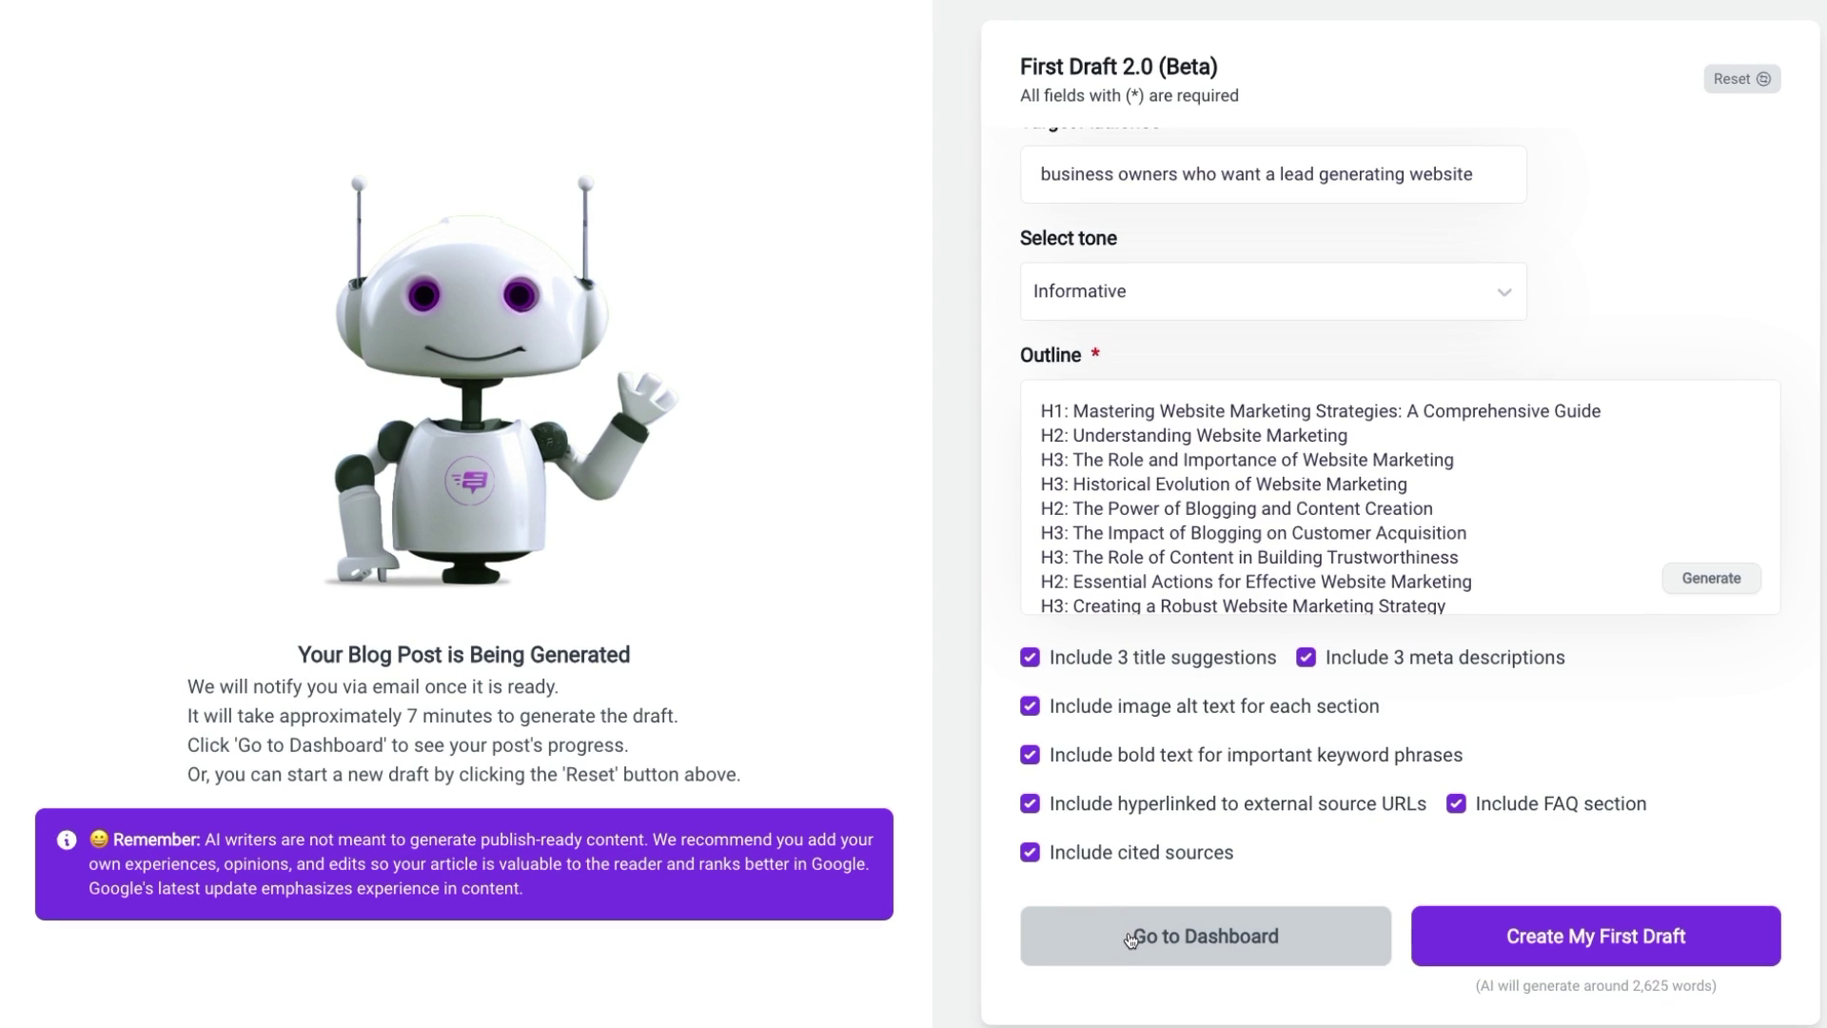
- Leave the 'Your Blog Post is Being Generated' page with the Go to Dashboard button
click(1136, 939)
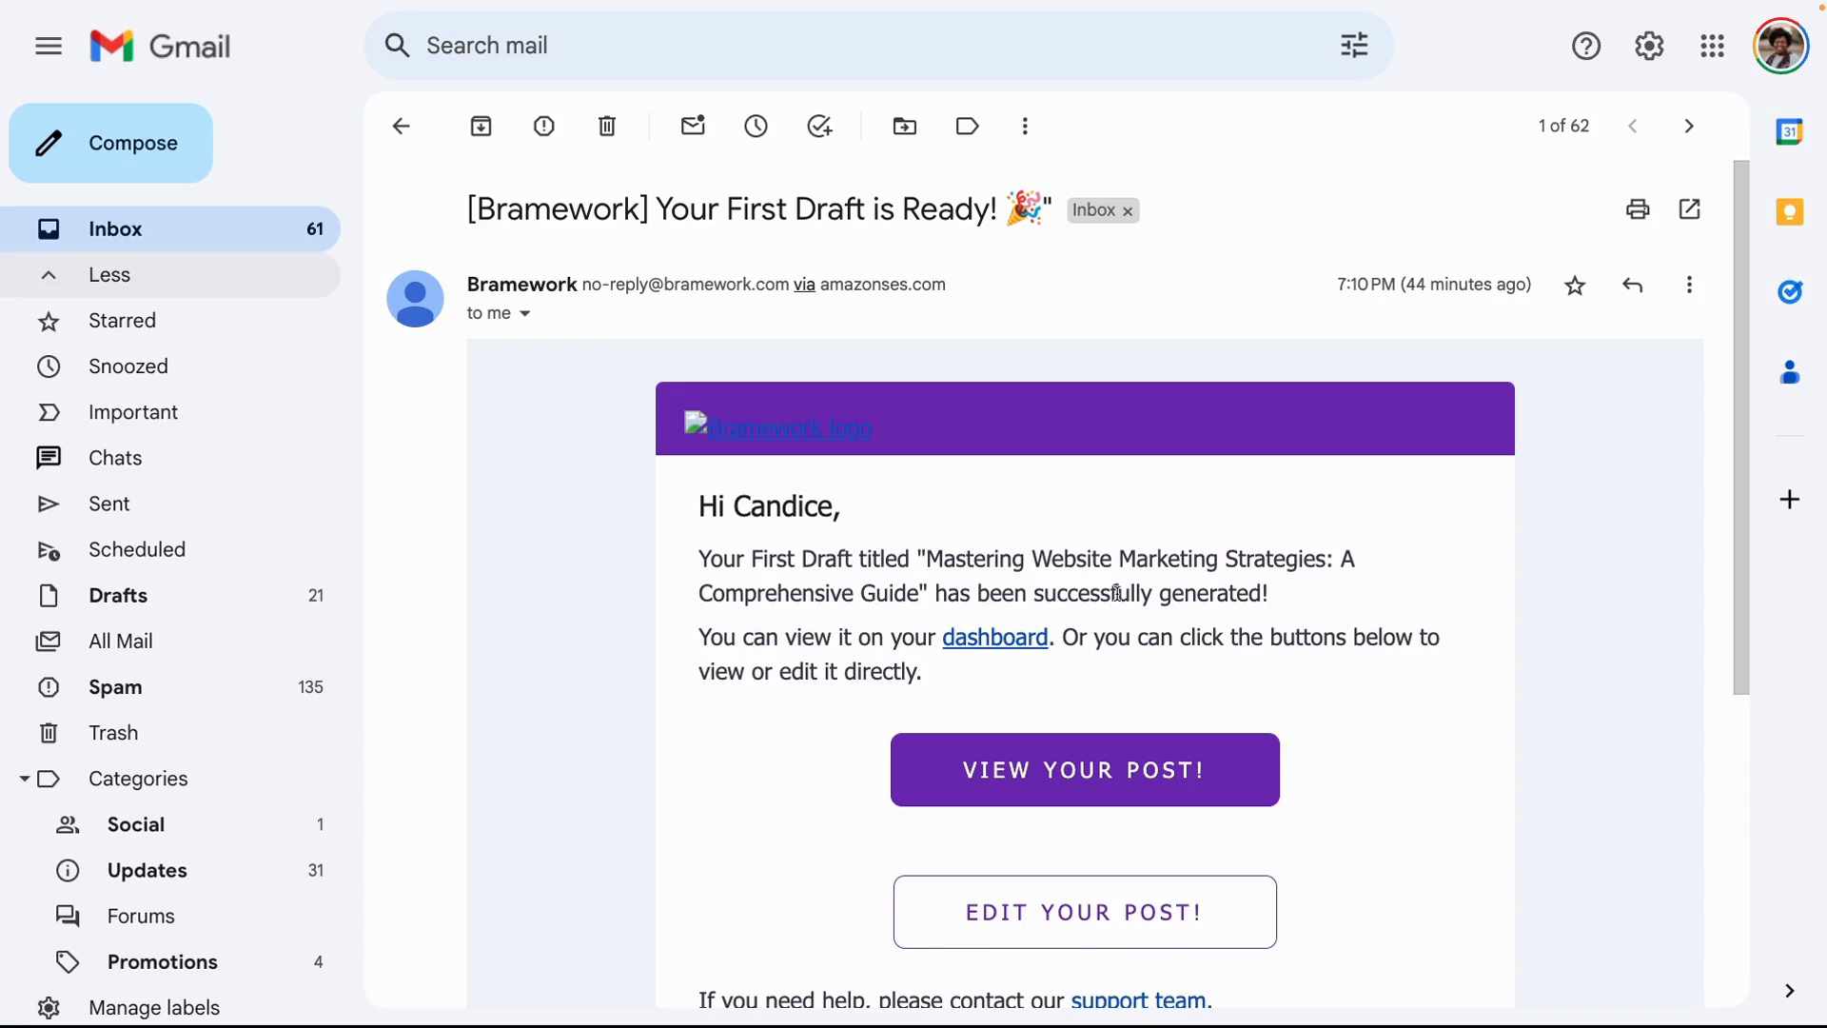
- From the ready email, open 'Mastering Website Marketing Strategies: A Comprehensive Guide' (2654 words) in Bramework's editor
scroll(1315, 593, down, 2)
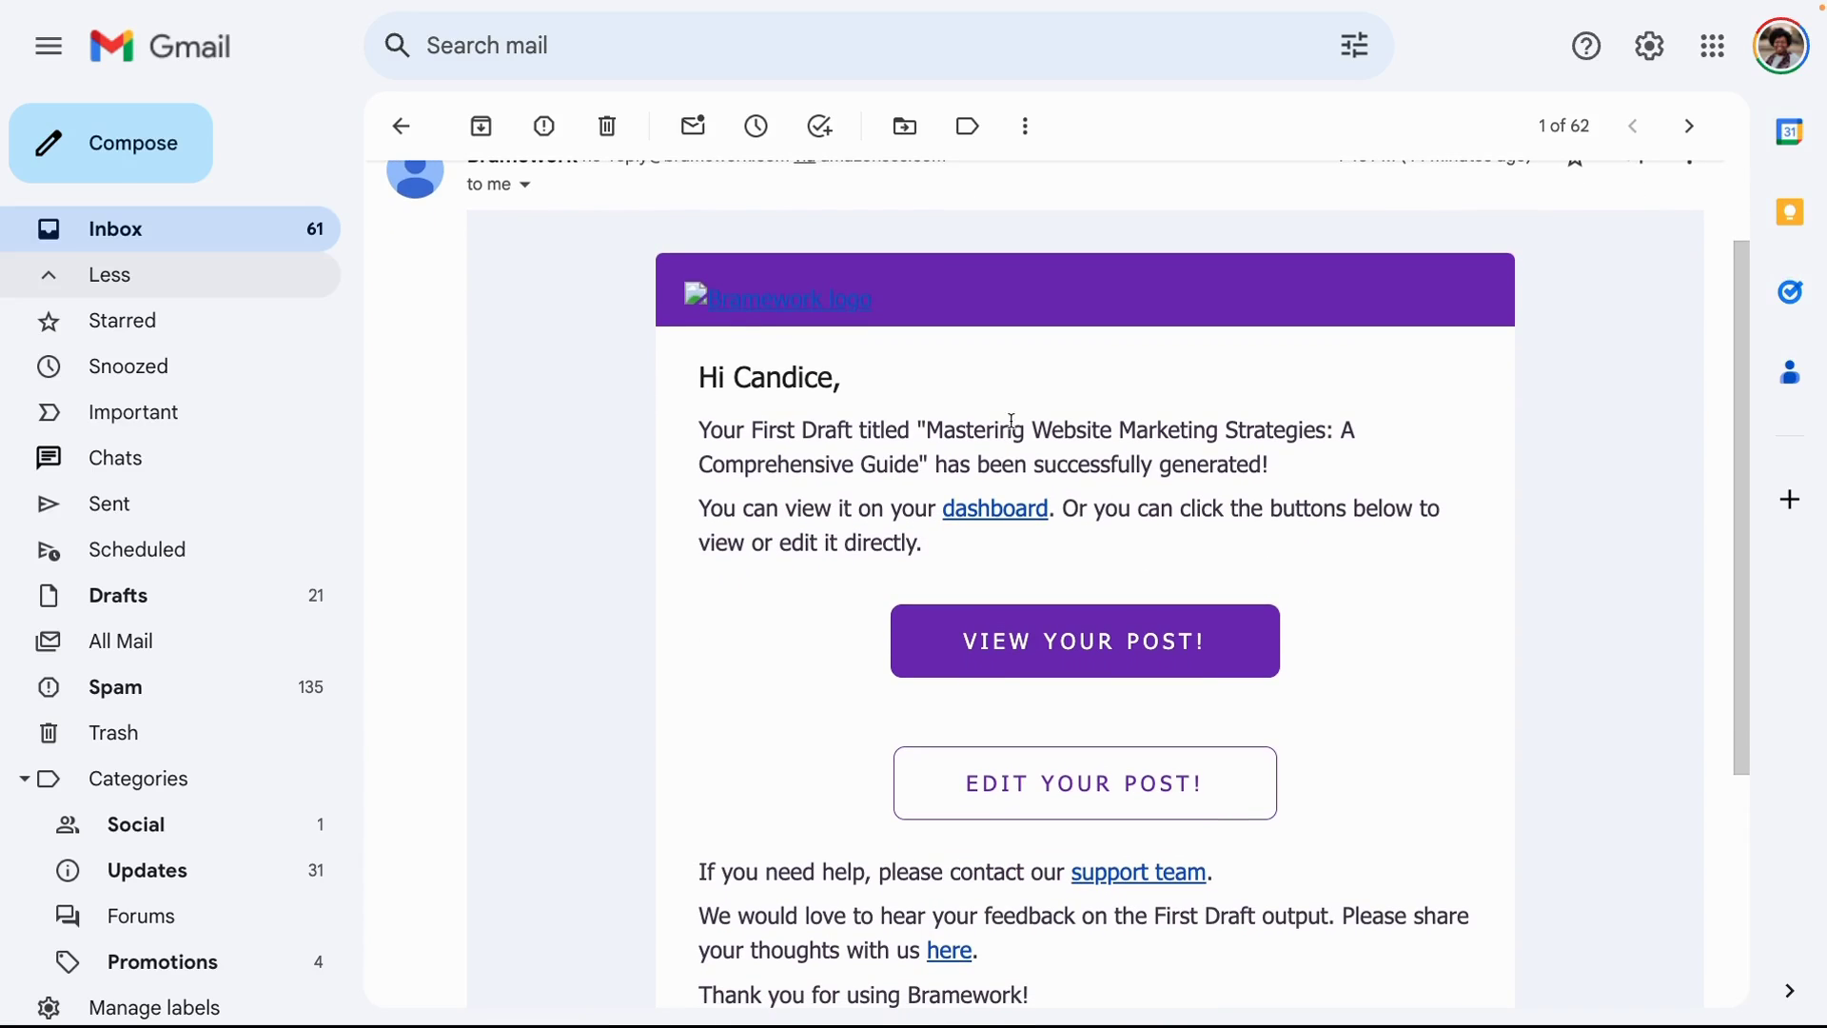
drag(925, 429, 918, 466)
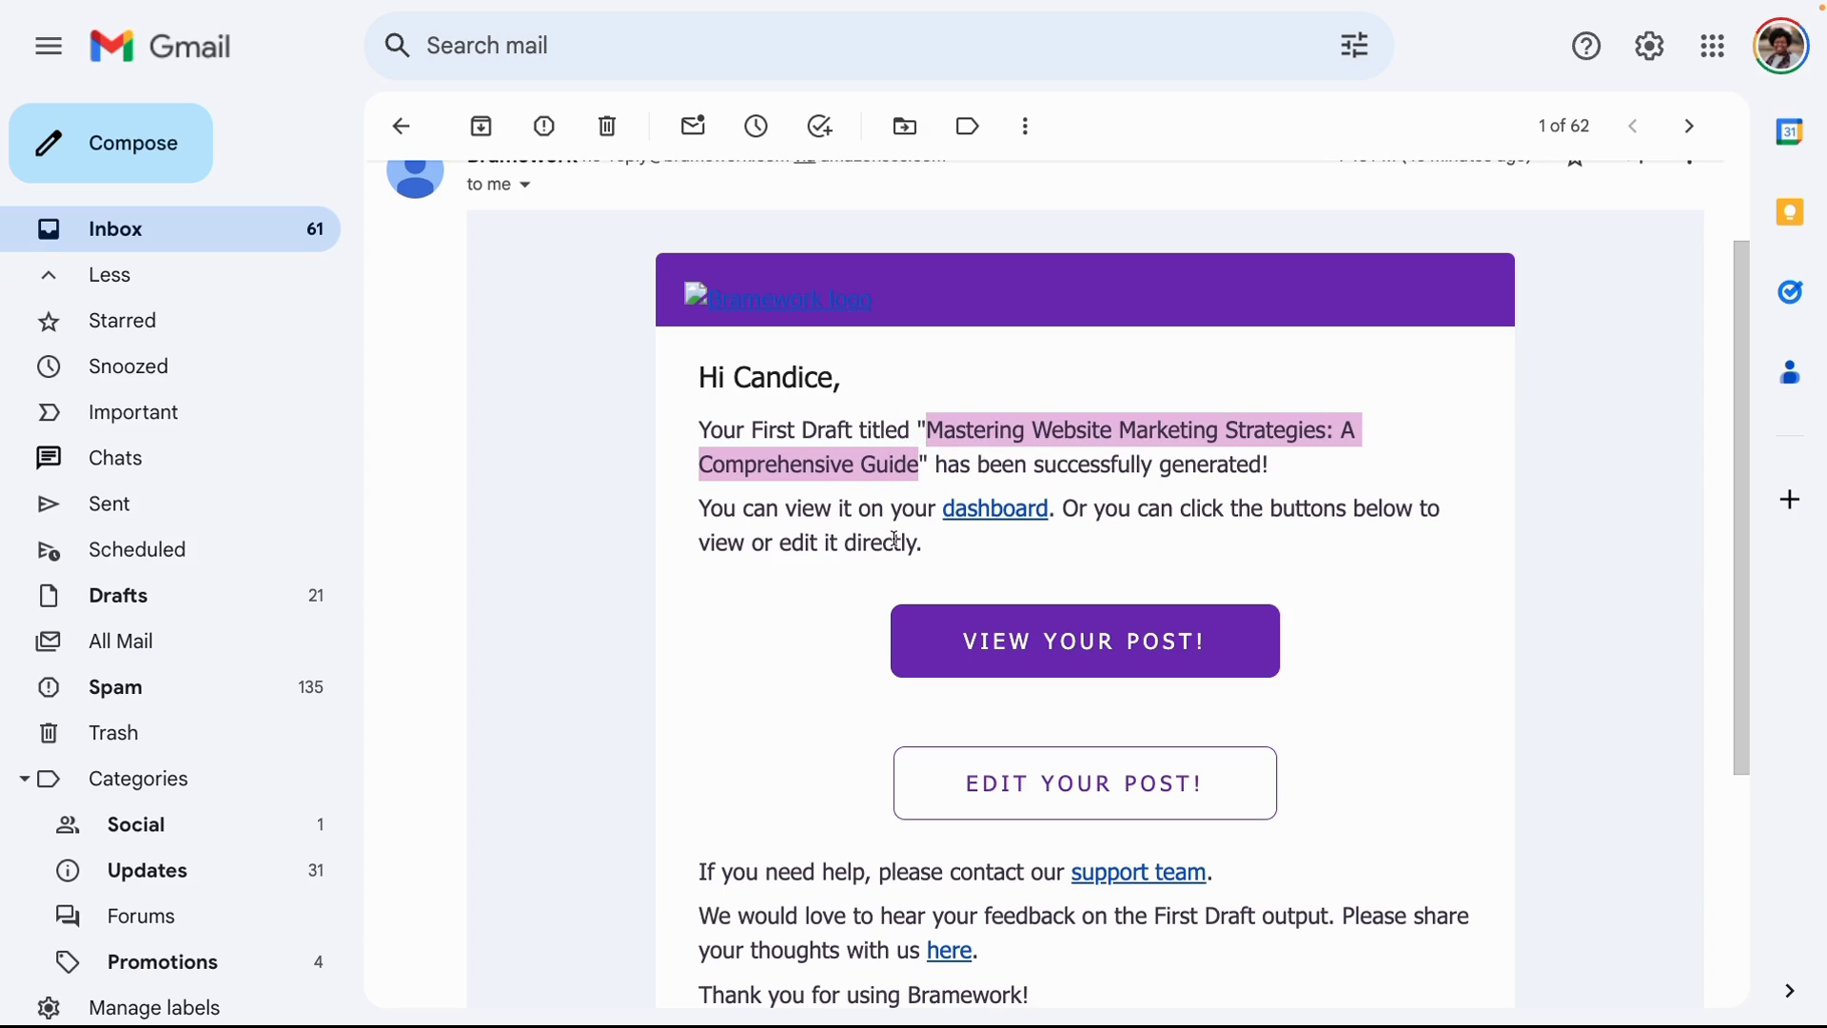
click(982, 533)
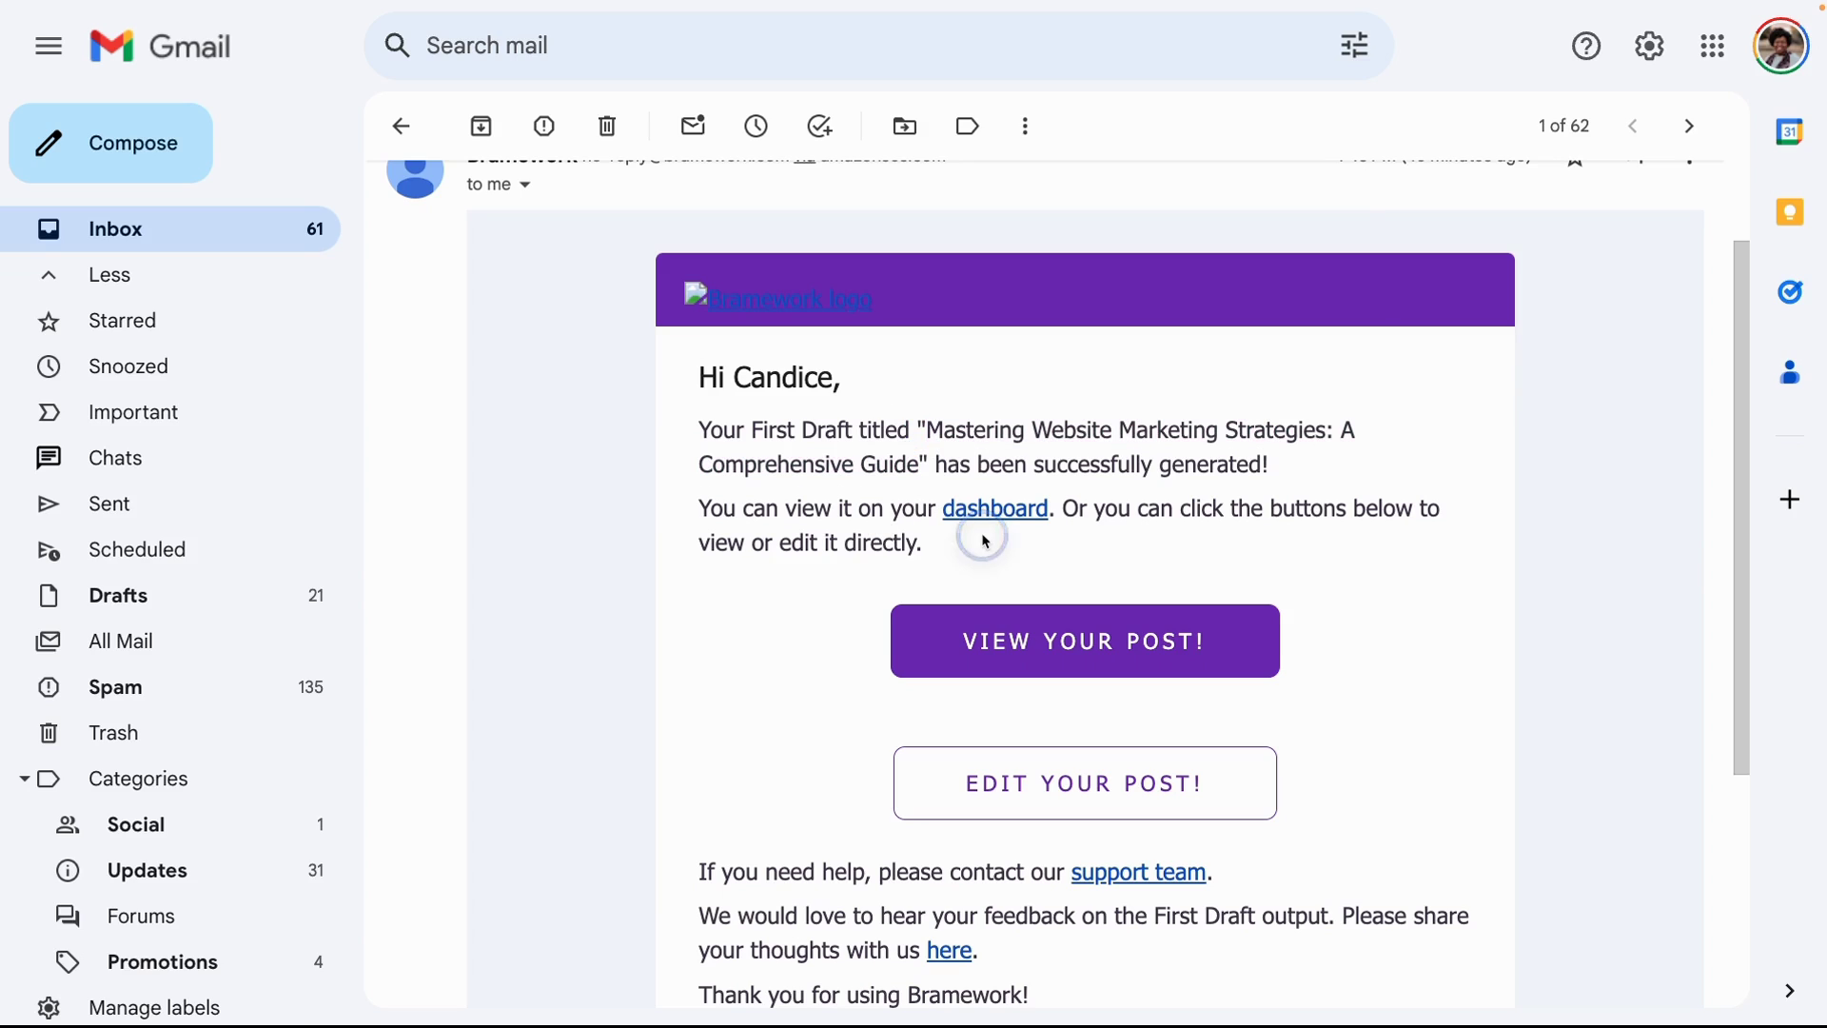
click(1080, 796)
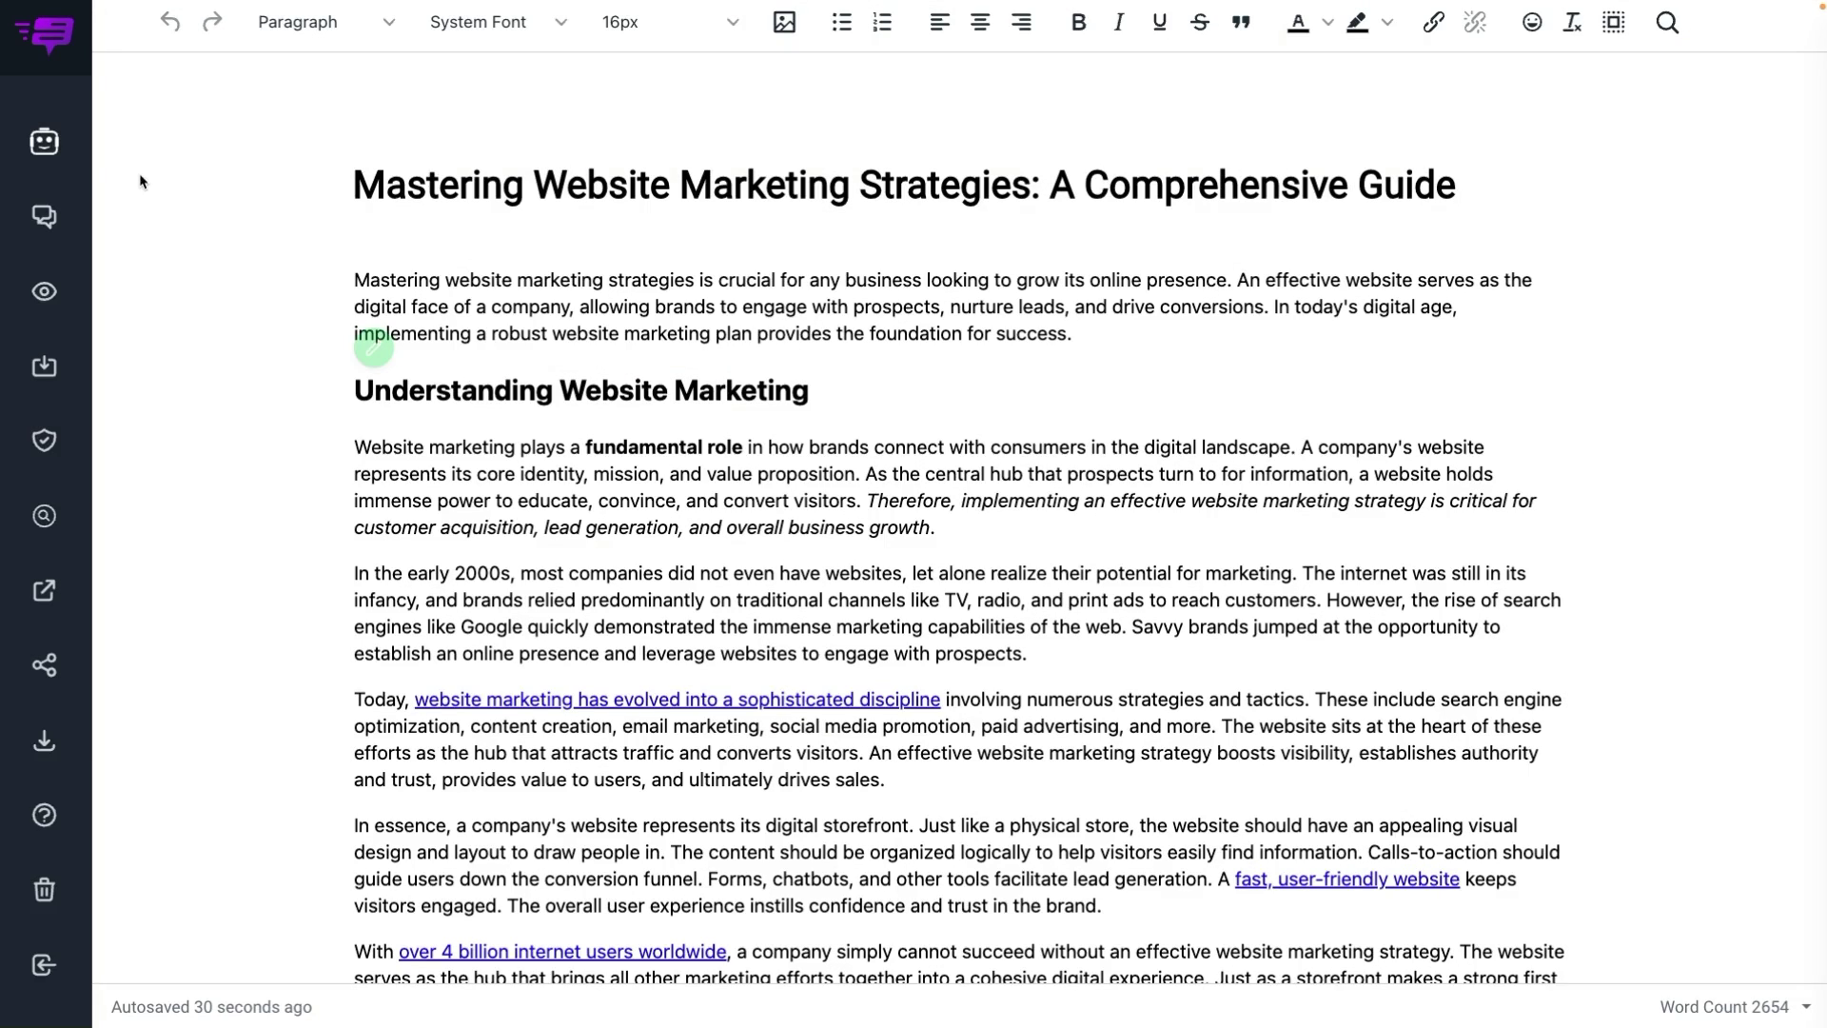
- Open the assistant's SEO tab to see the post's score of 52 and its FAQs
click(43, 144)
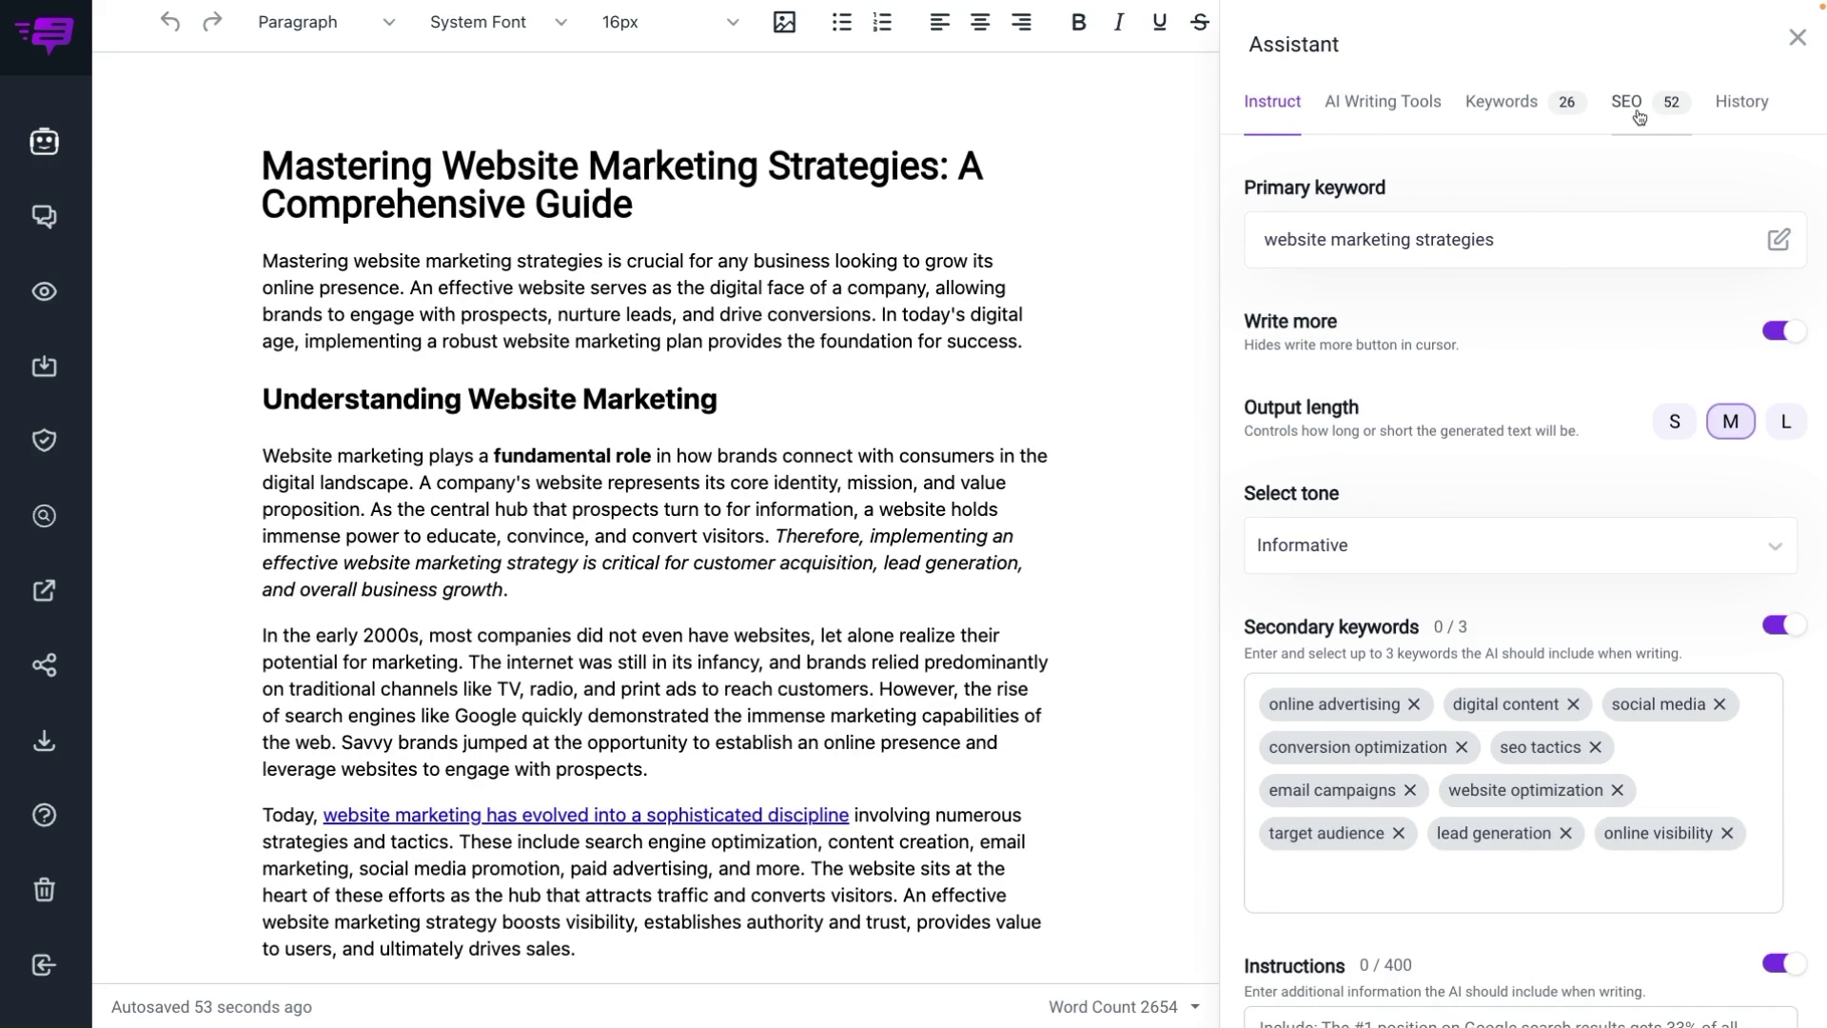
click(1633, 105)
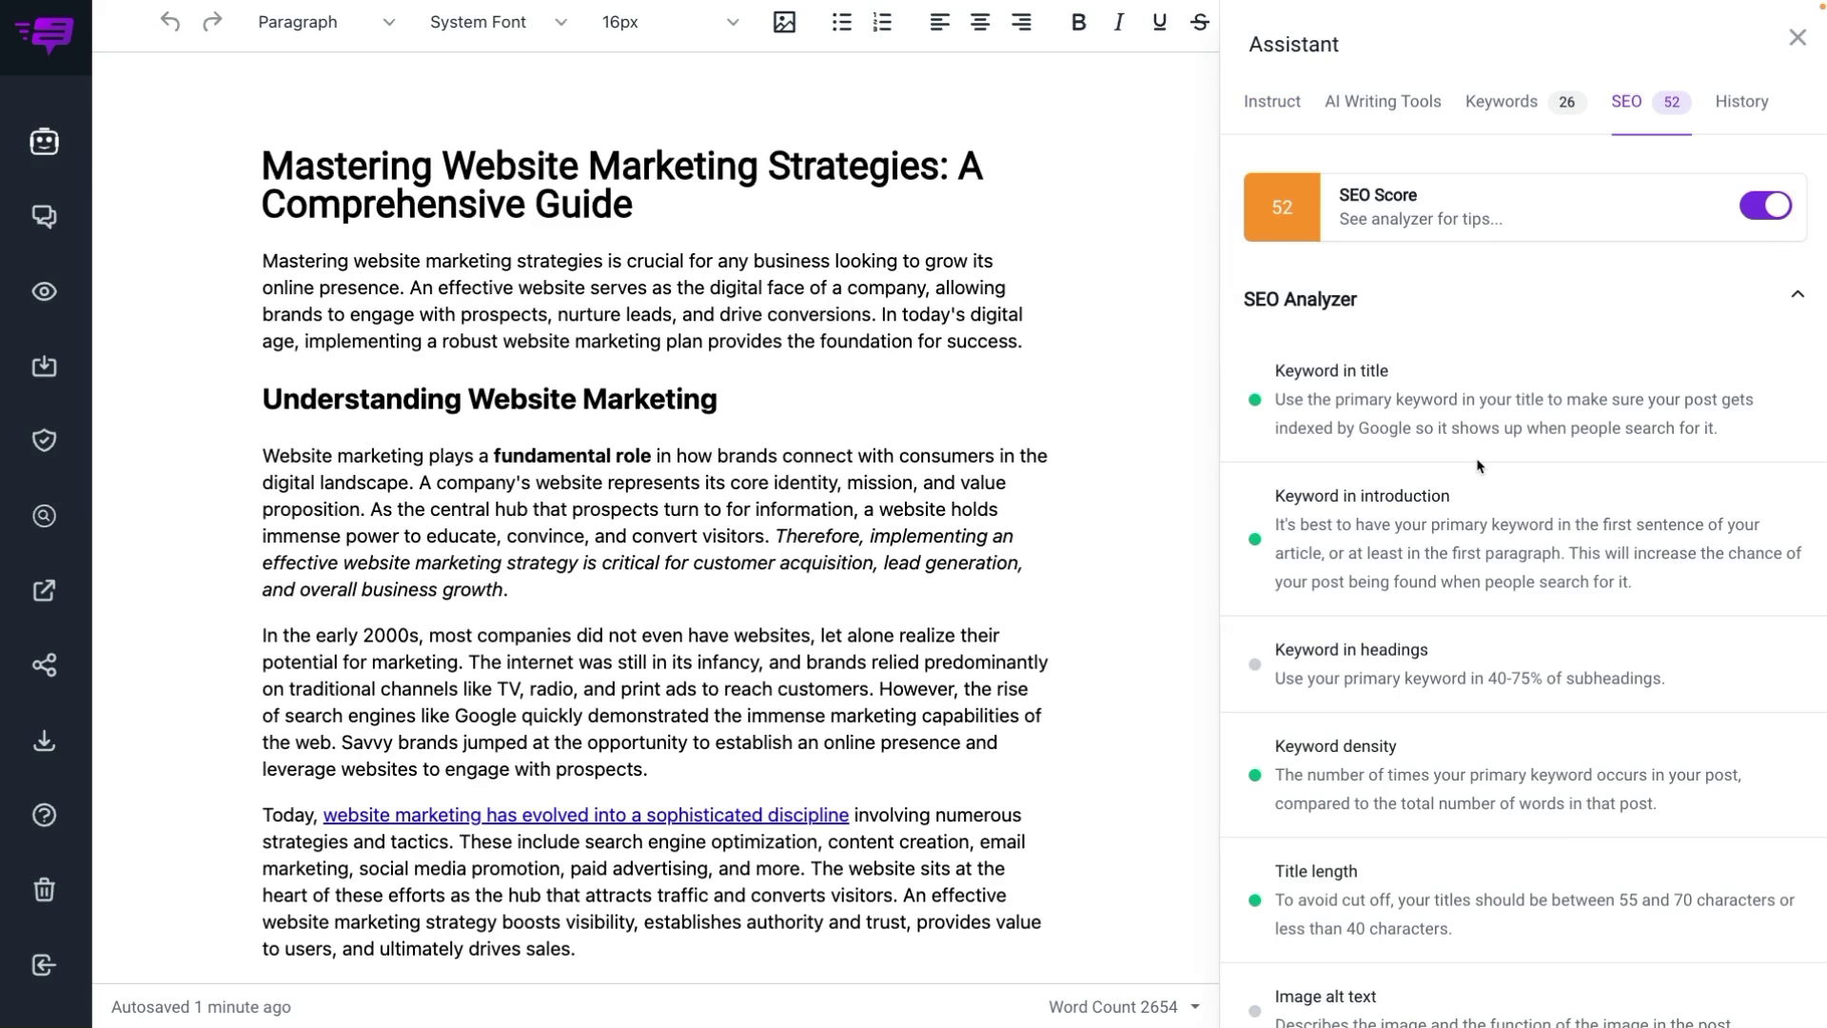
scroll(1479, 466, down, 2)
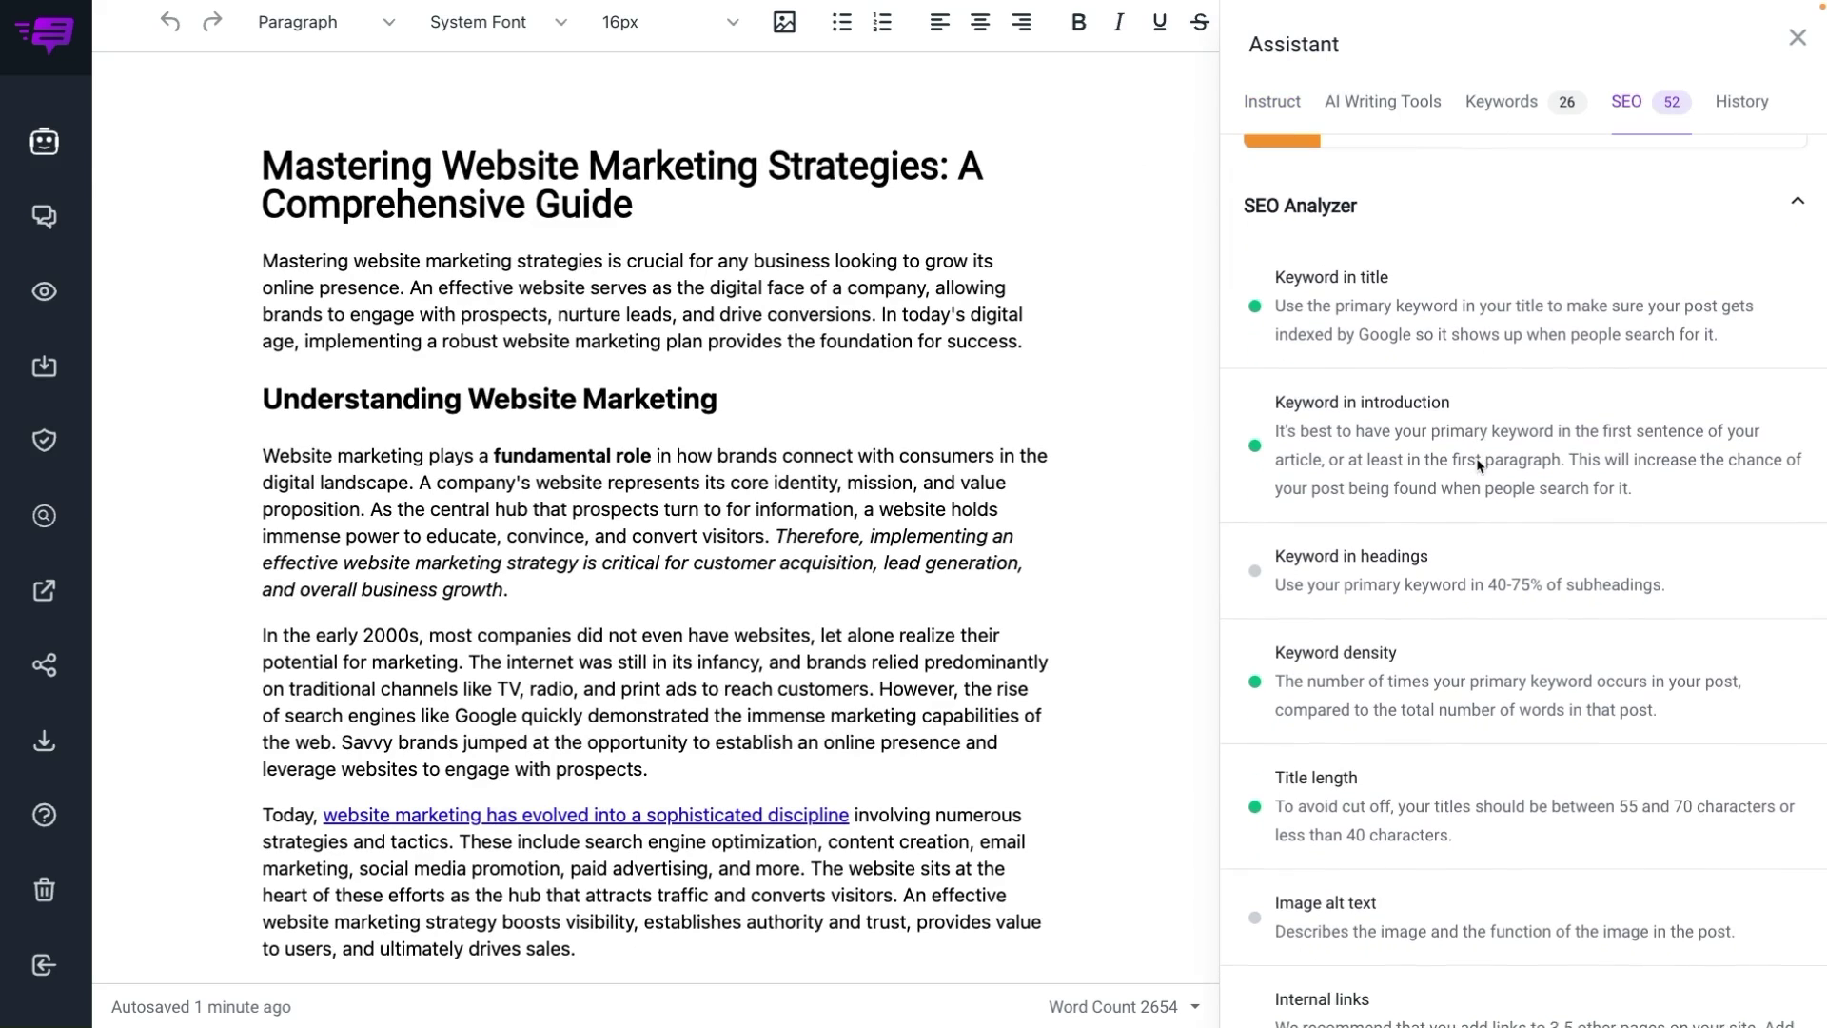
scroll(1479, 466, down, 3)
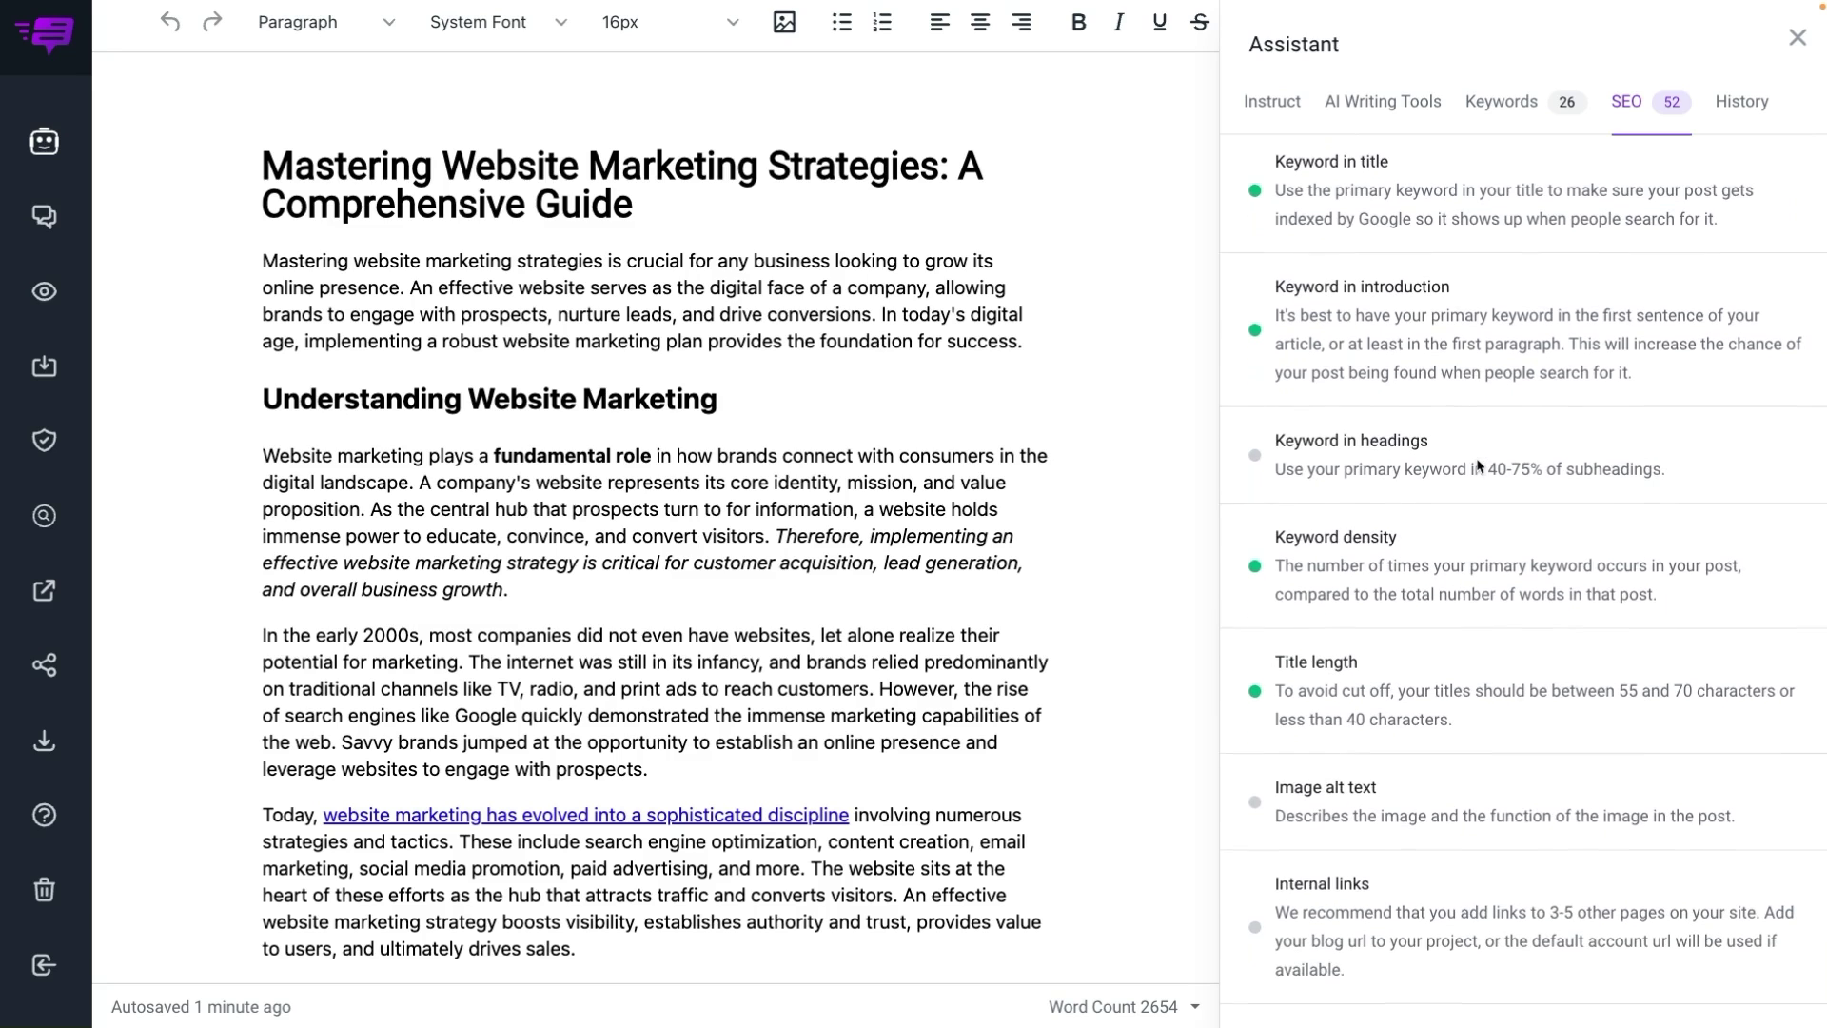
scroll(1479, 465, down, 6)
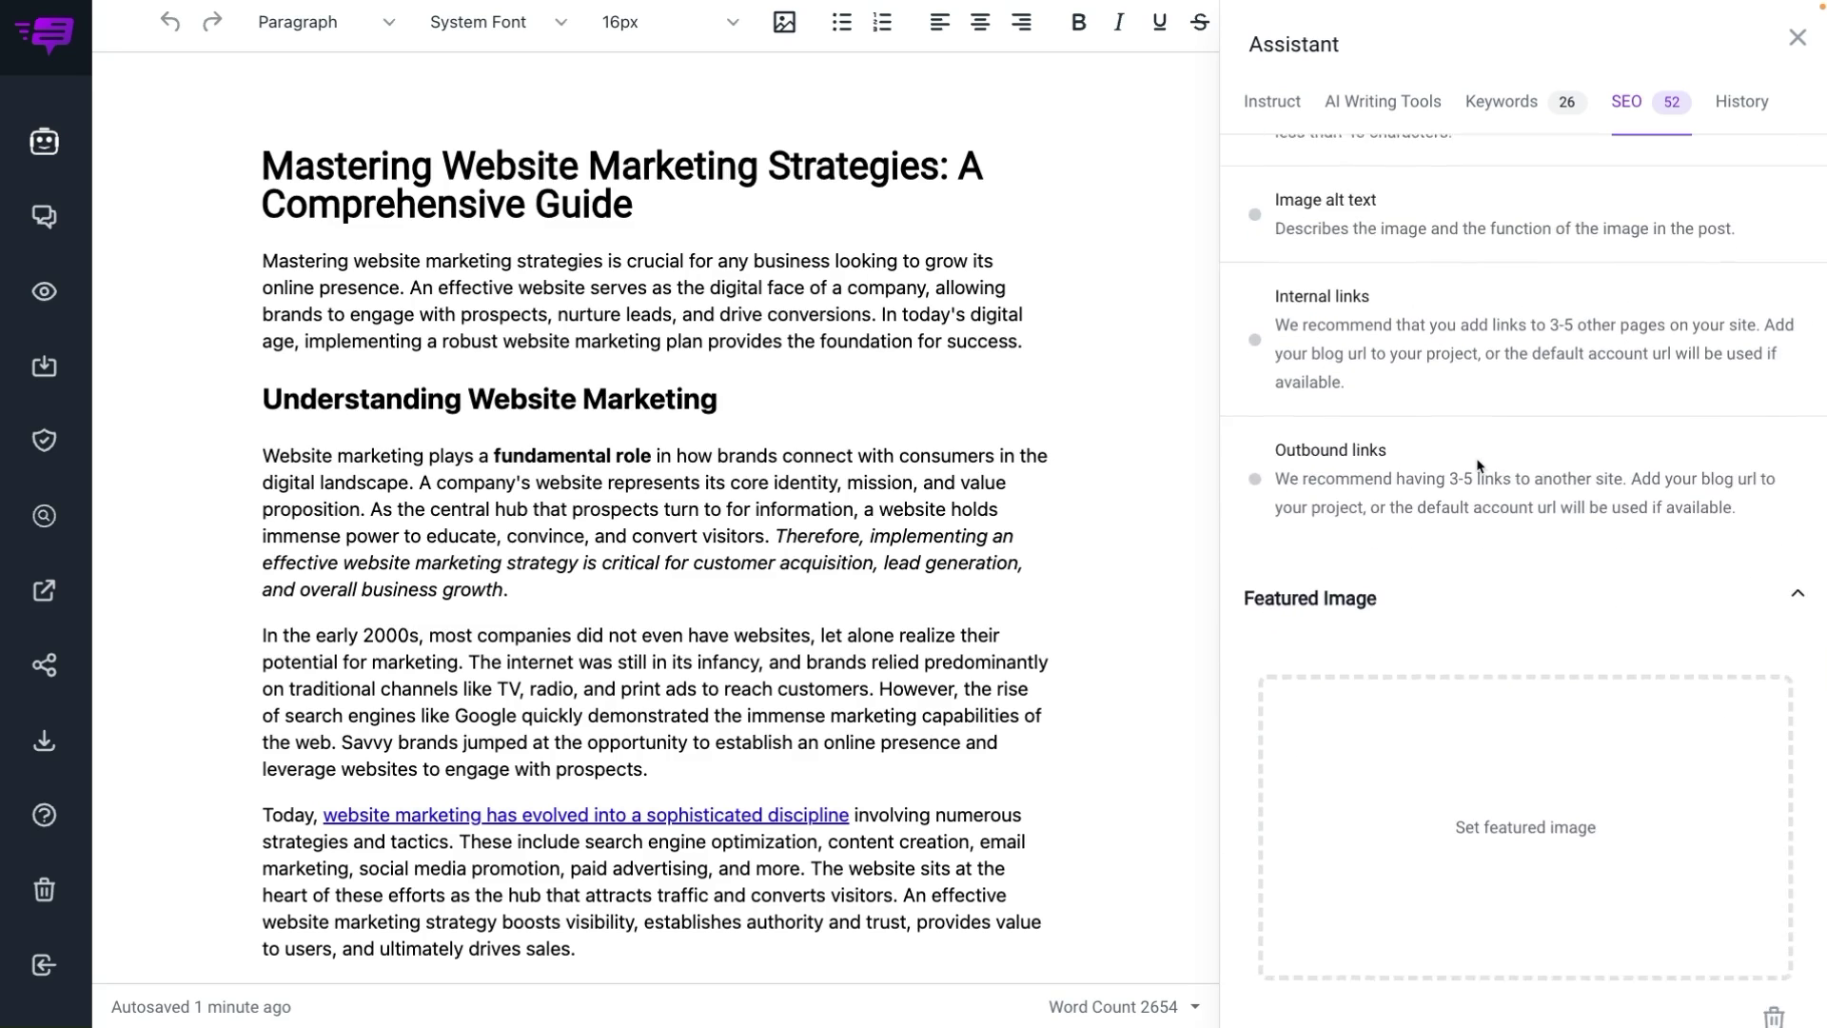
scroll(1478, 465, down, 3)
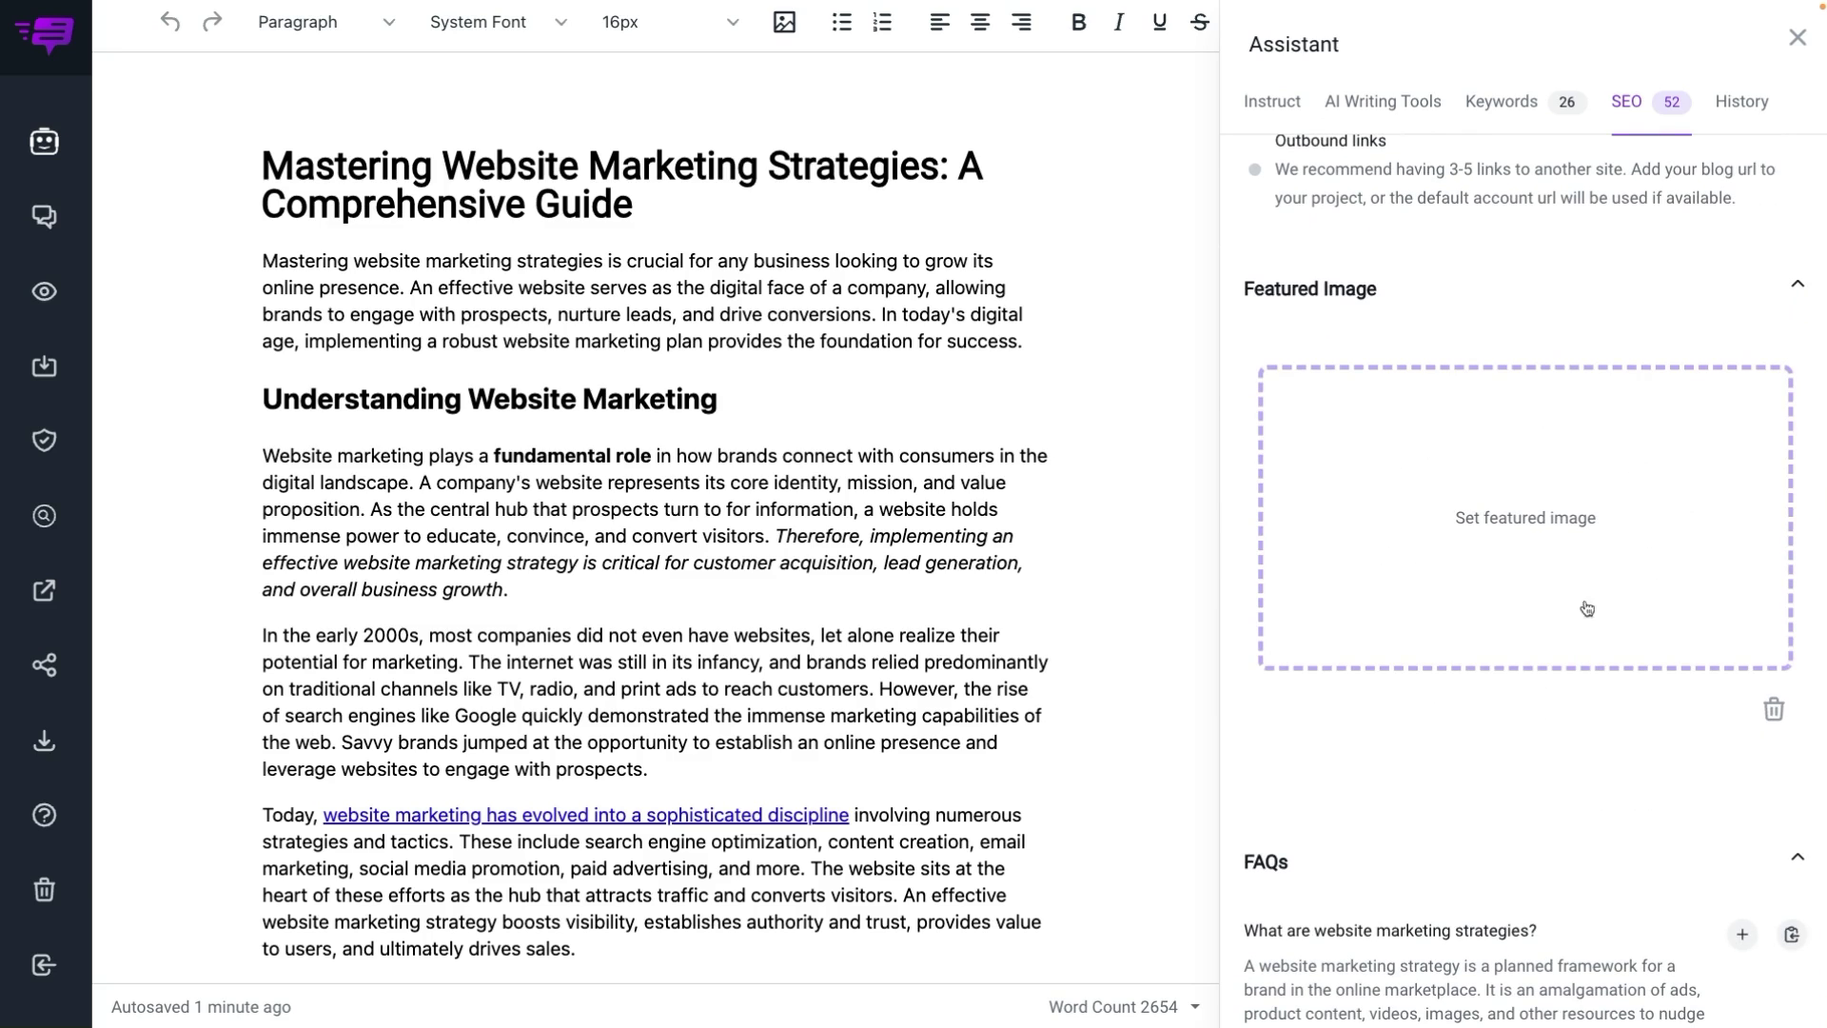
- Review the cited sources, three title suggestions, meta descriptions and image alt texts
scroll(1609, 593, down, 3)
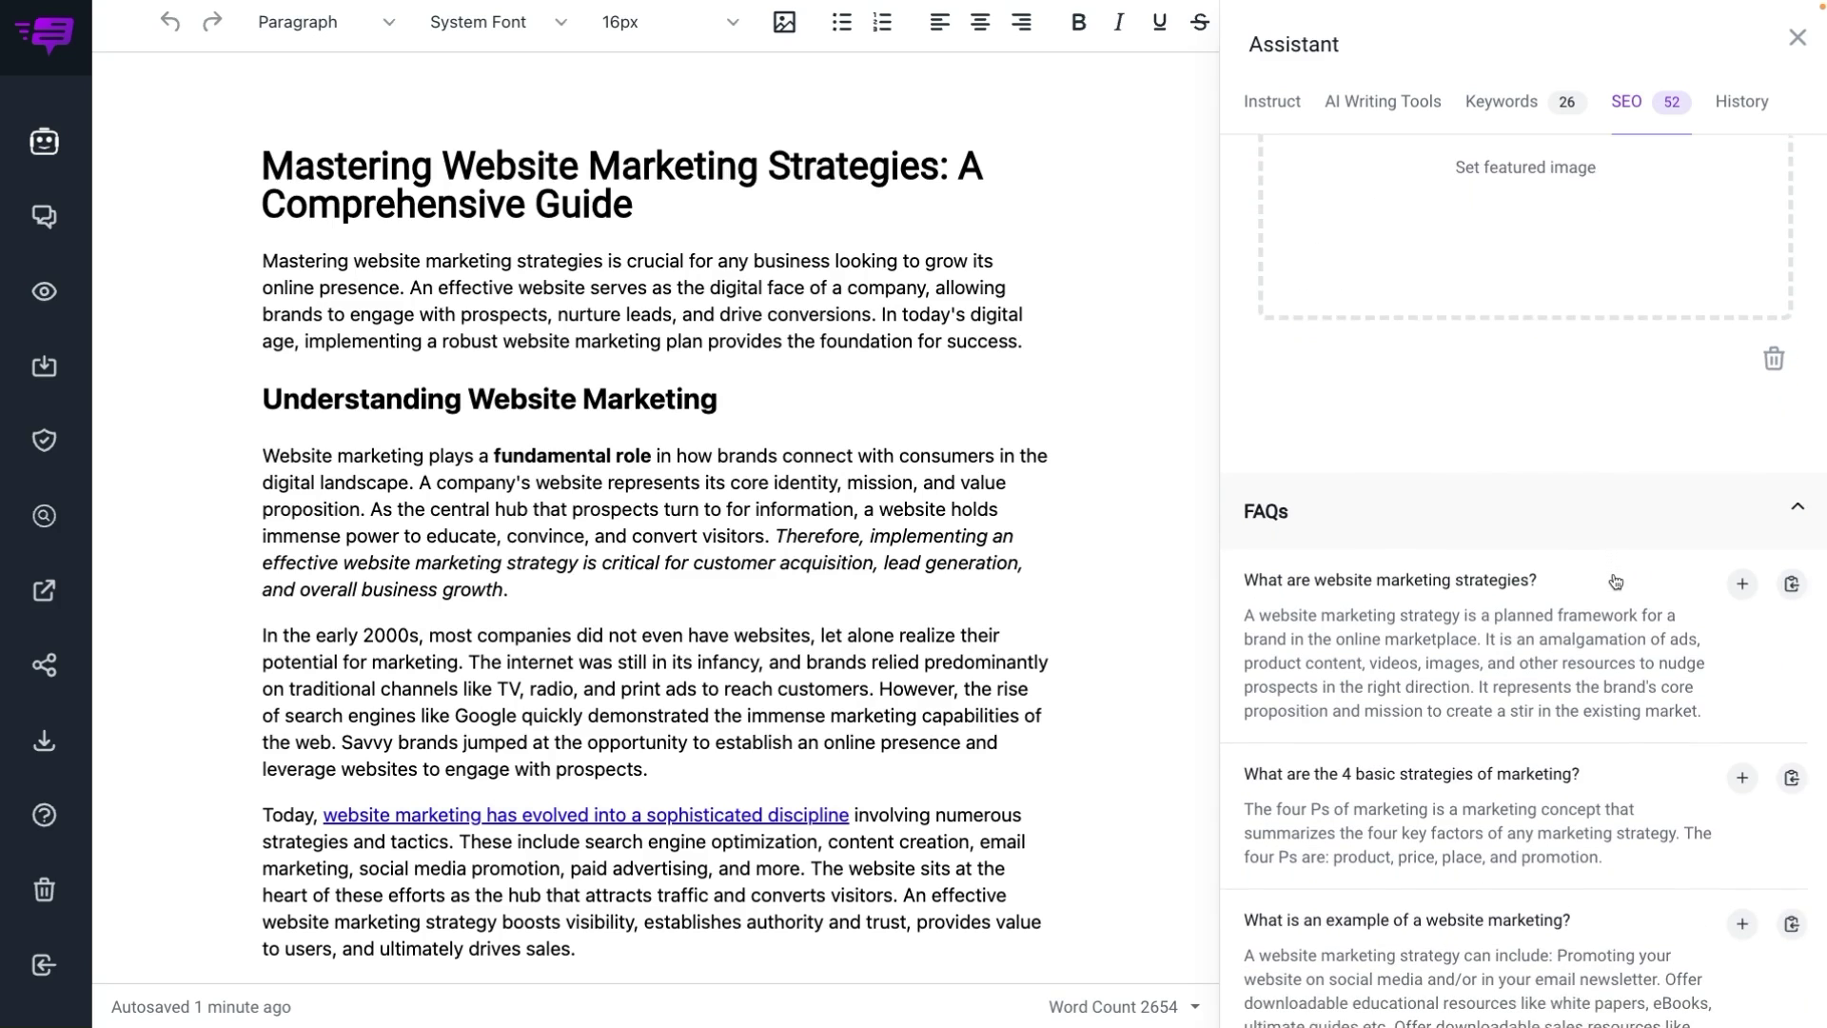
scroll(1615, 580, down, 2)
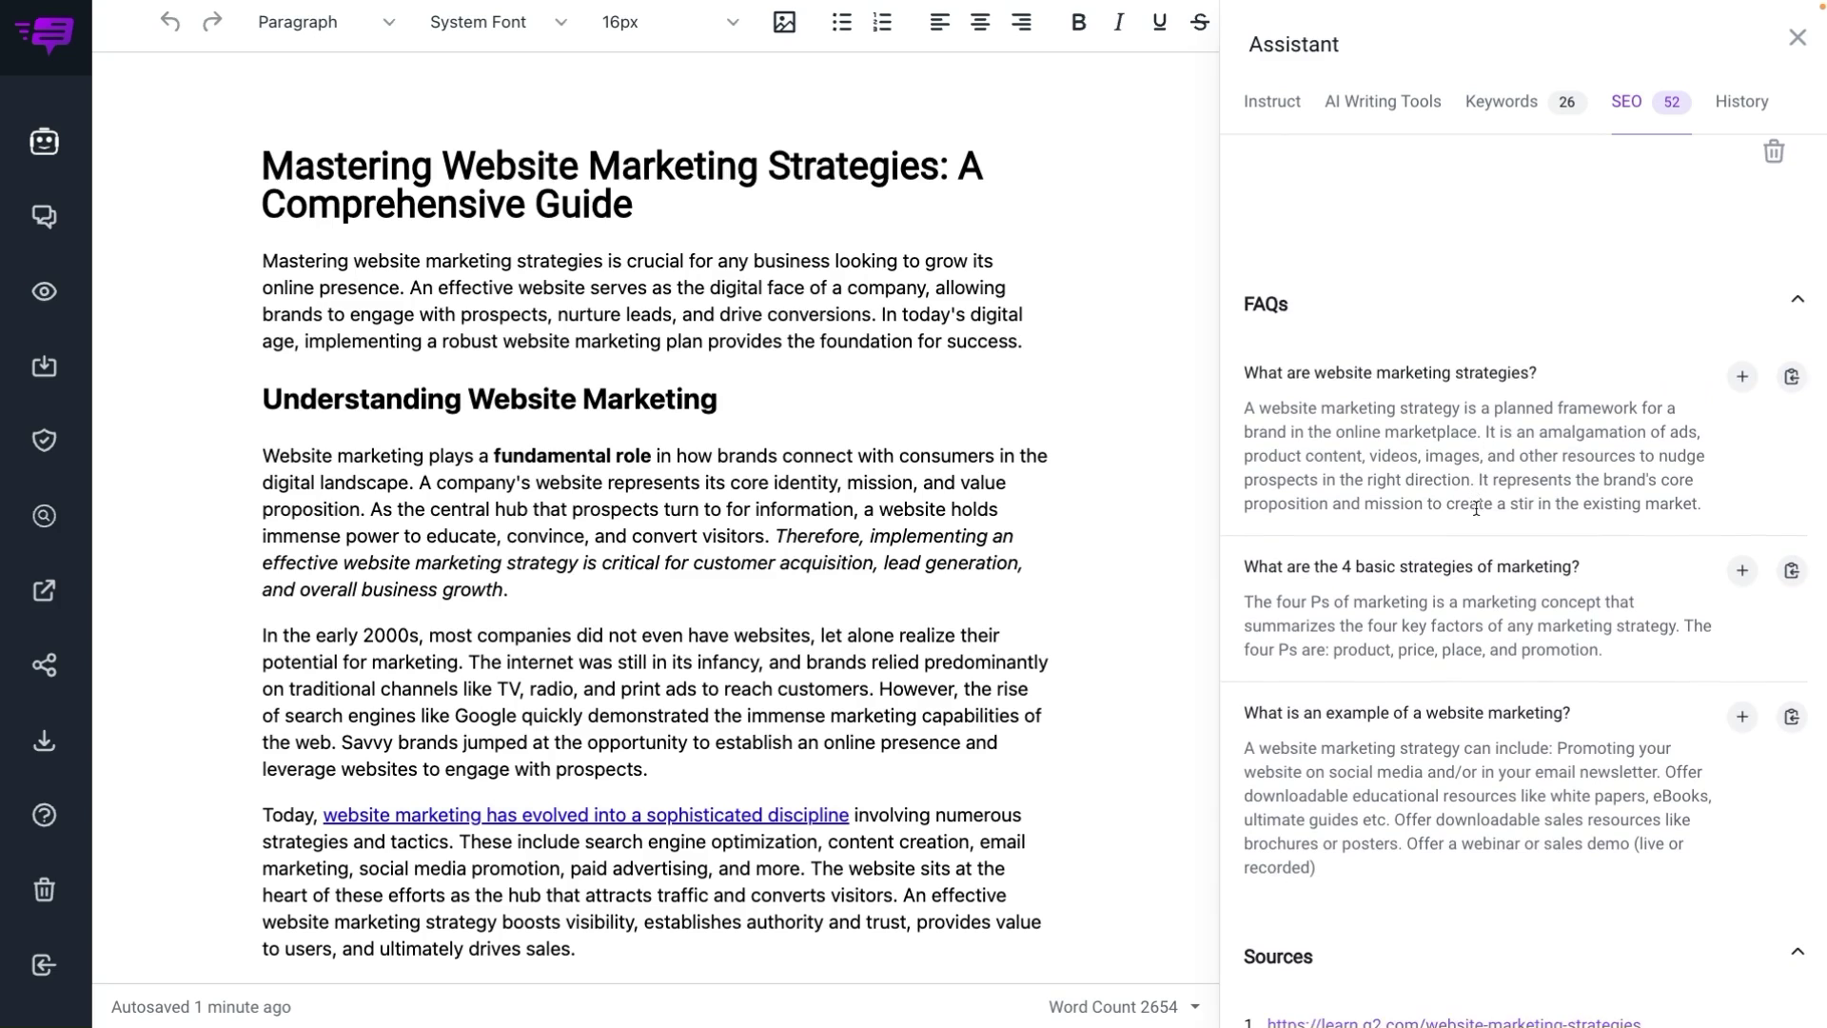
scroll(1477, 515, down, 3)
scroll(1468, 627, down, 5)
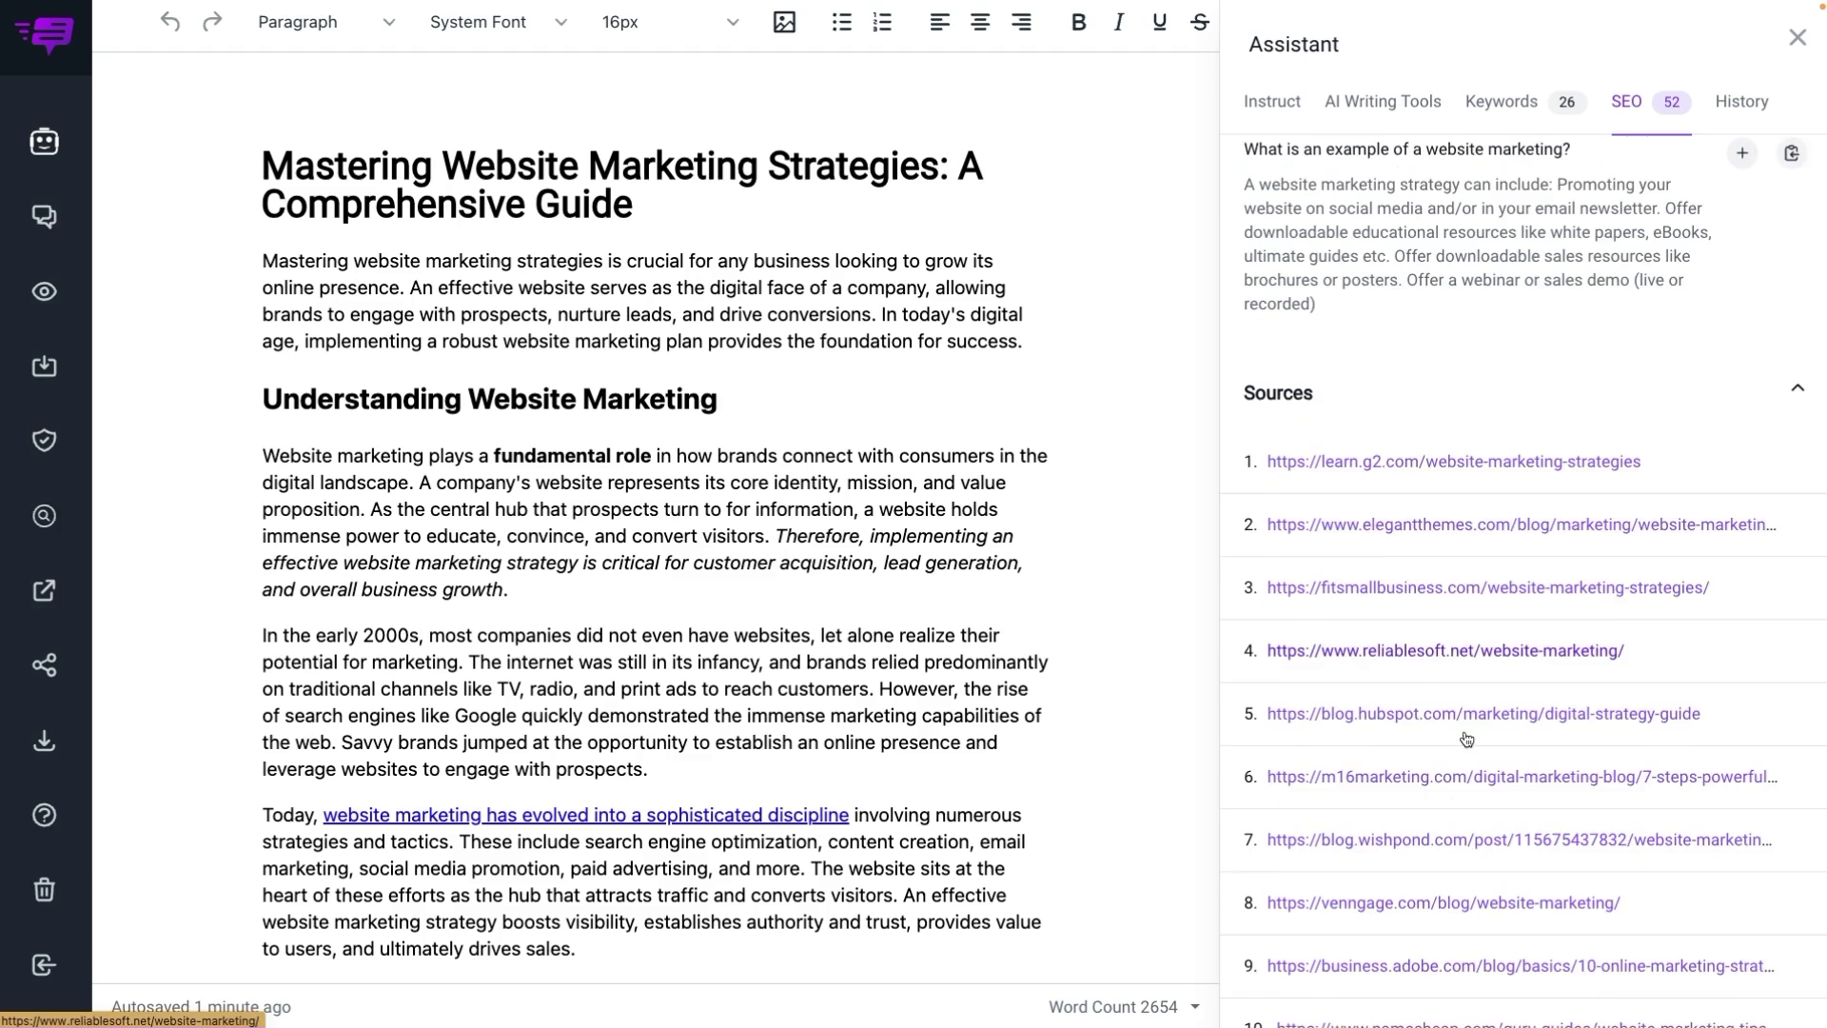
scroll(1465, 738, down, 4)
scroll(1464, 730, down, 3)
scroll(1466, 738, down, 7)
scroll(1467, 738, down, 6)
scroll(1464, 730, down, 4)
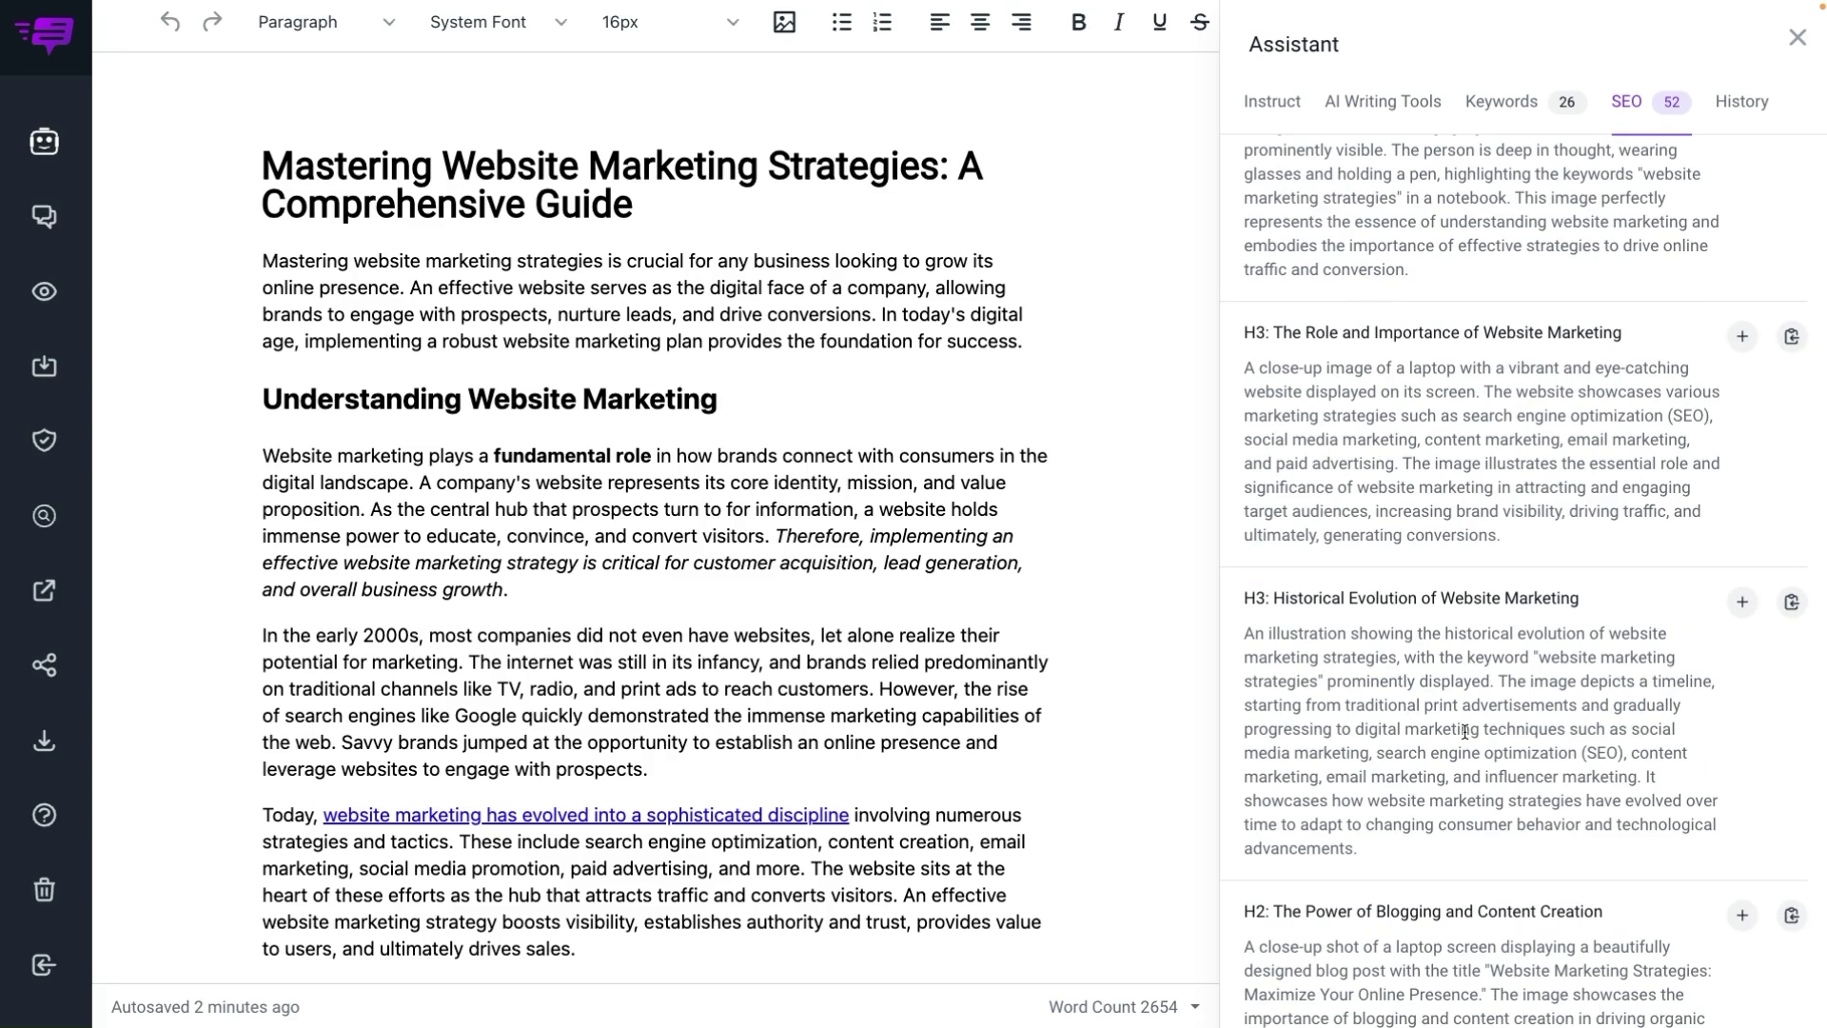
- Keep the post's status as Draft and list the HTML, PDF, DOCX and TXT download formats
click(44, 377)
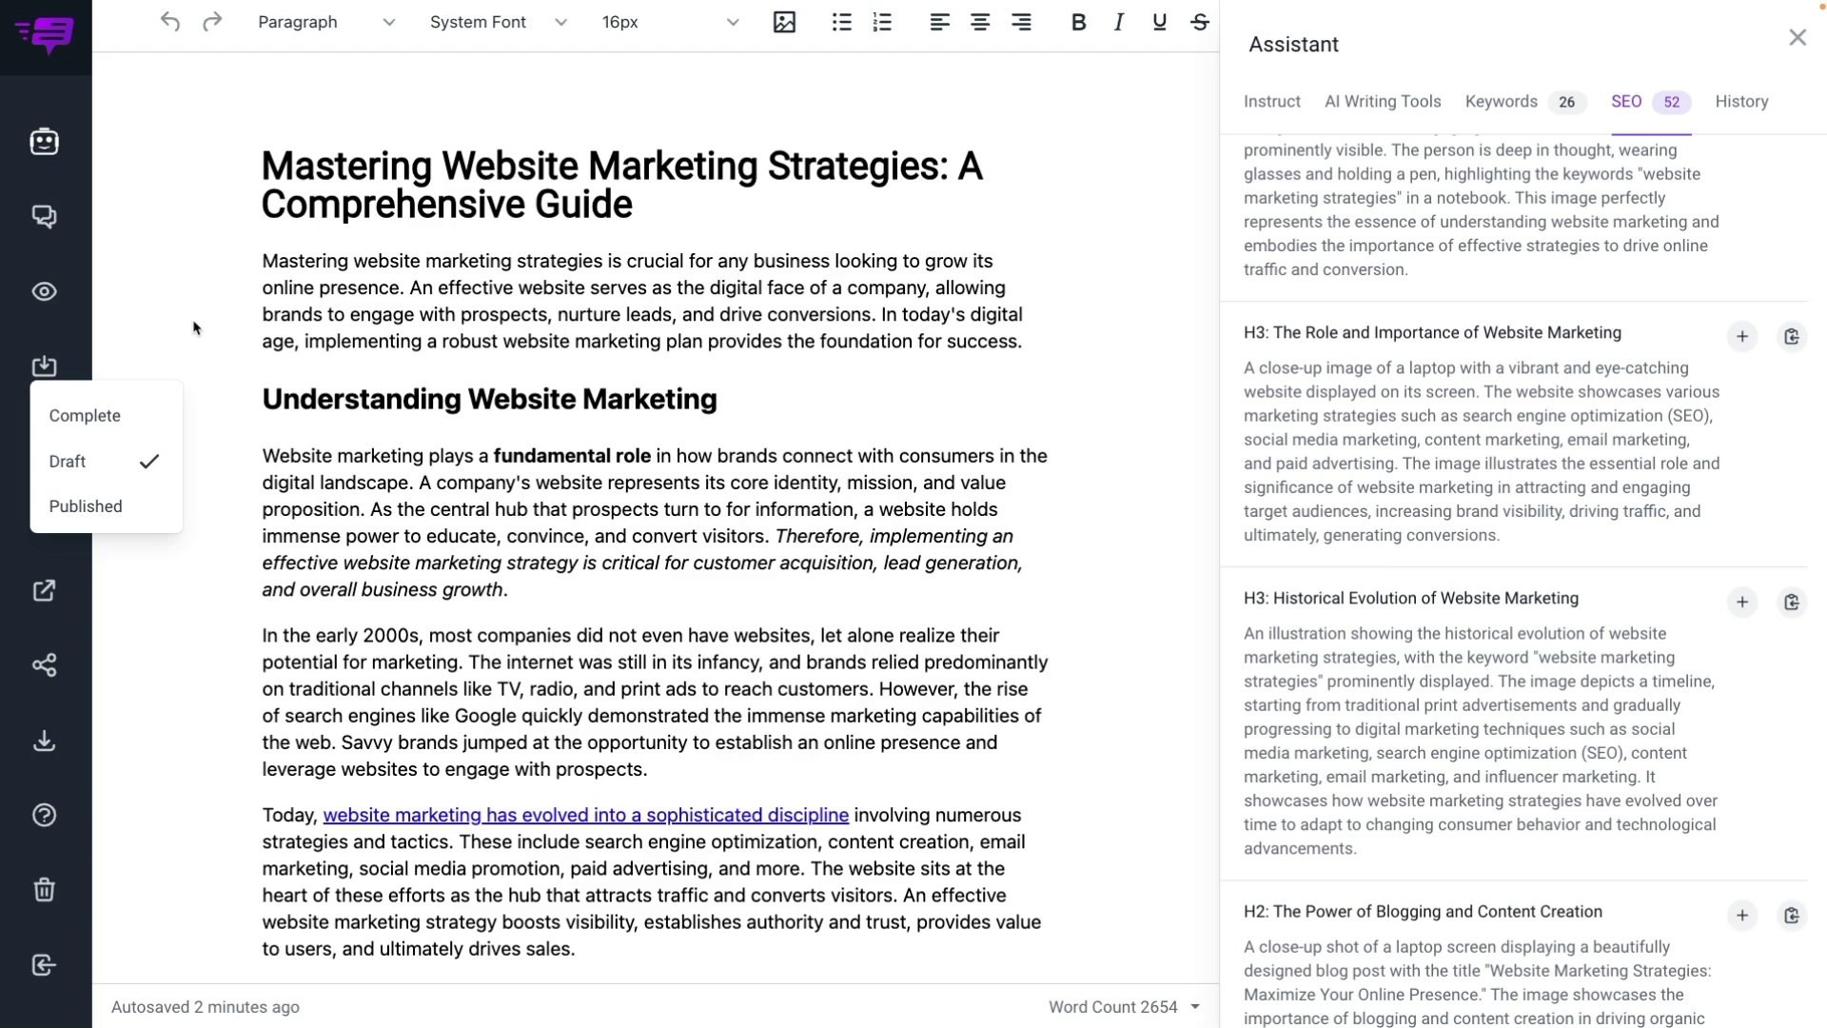
click(48, 371)
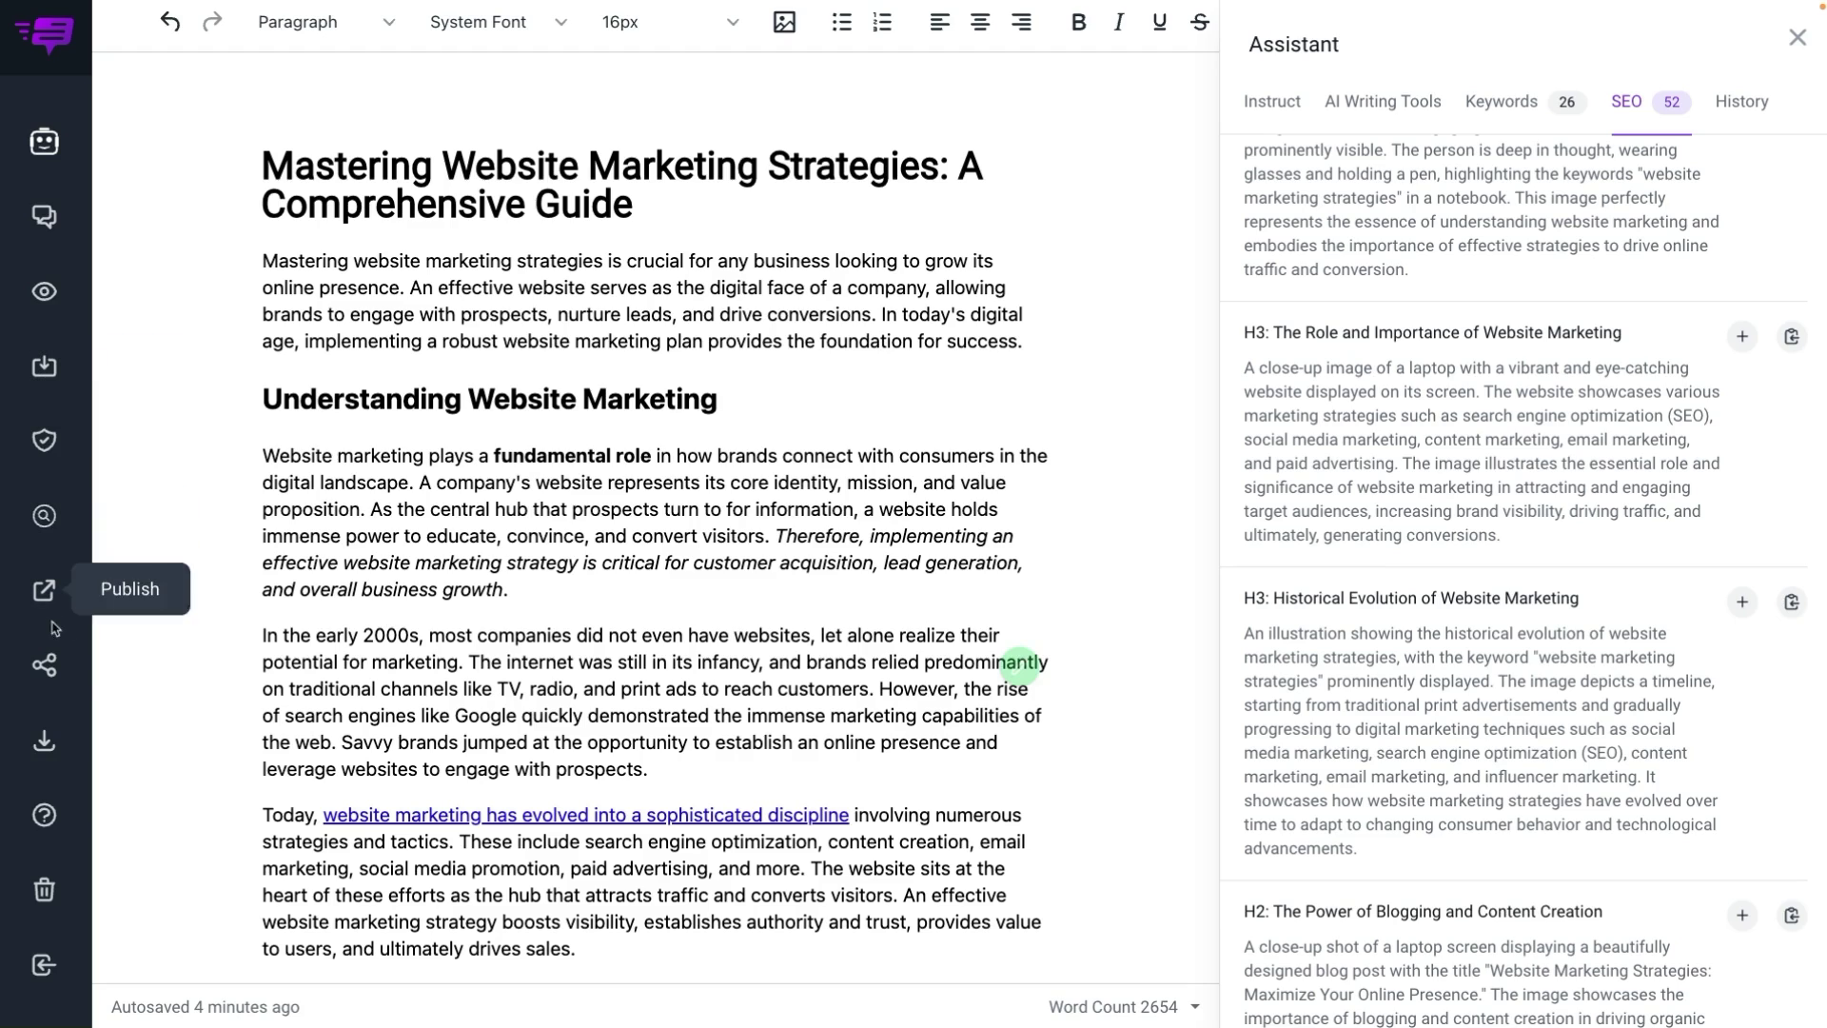
click(49, 749)
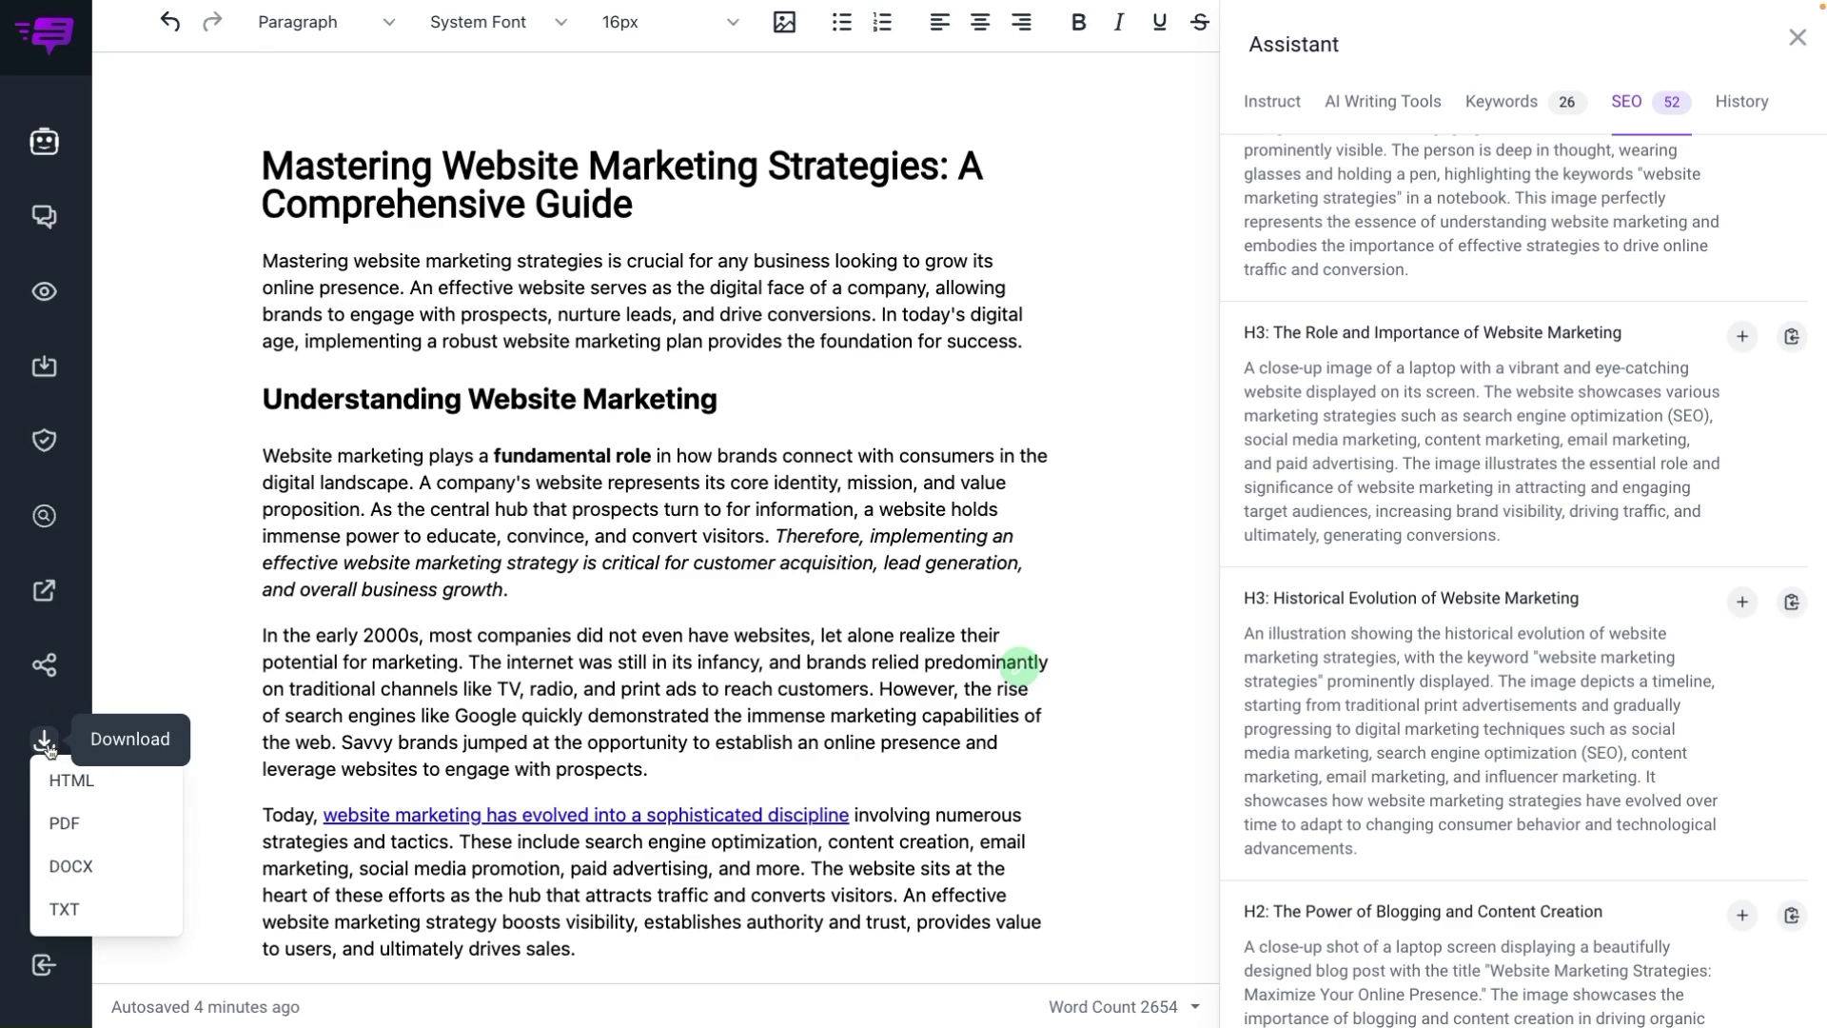